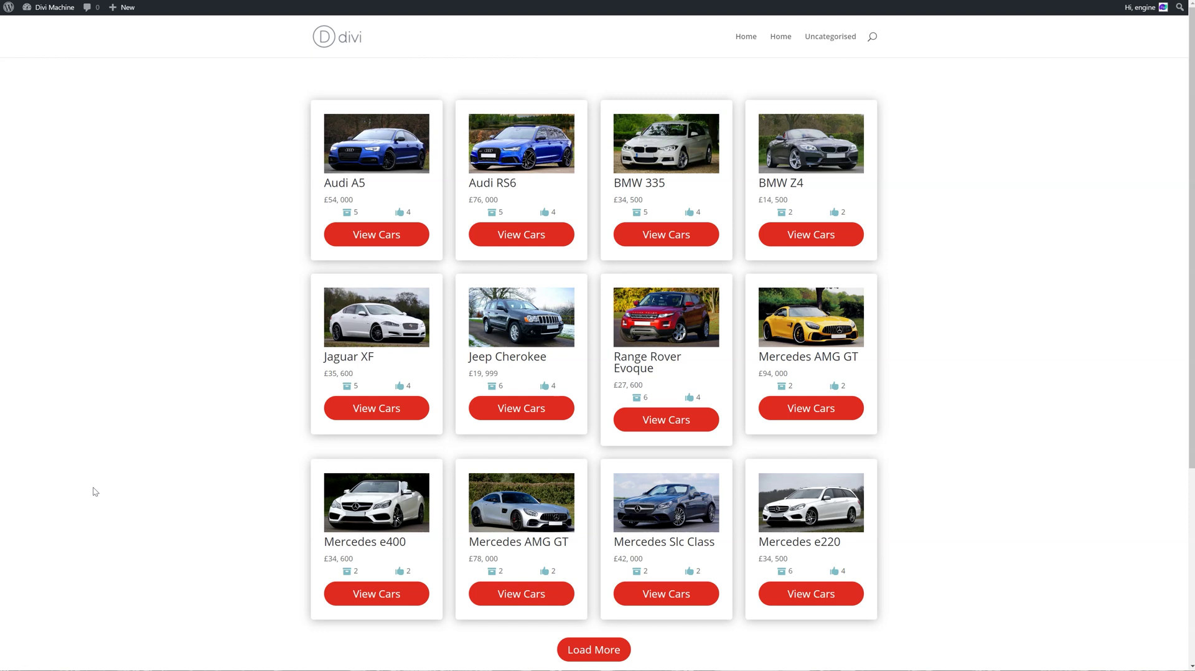
Step: Check the car archive page on the site and load more car listings
{"action": "left_click", "coordinate": [339, 235]}
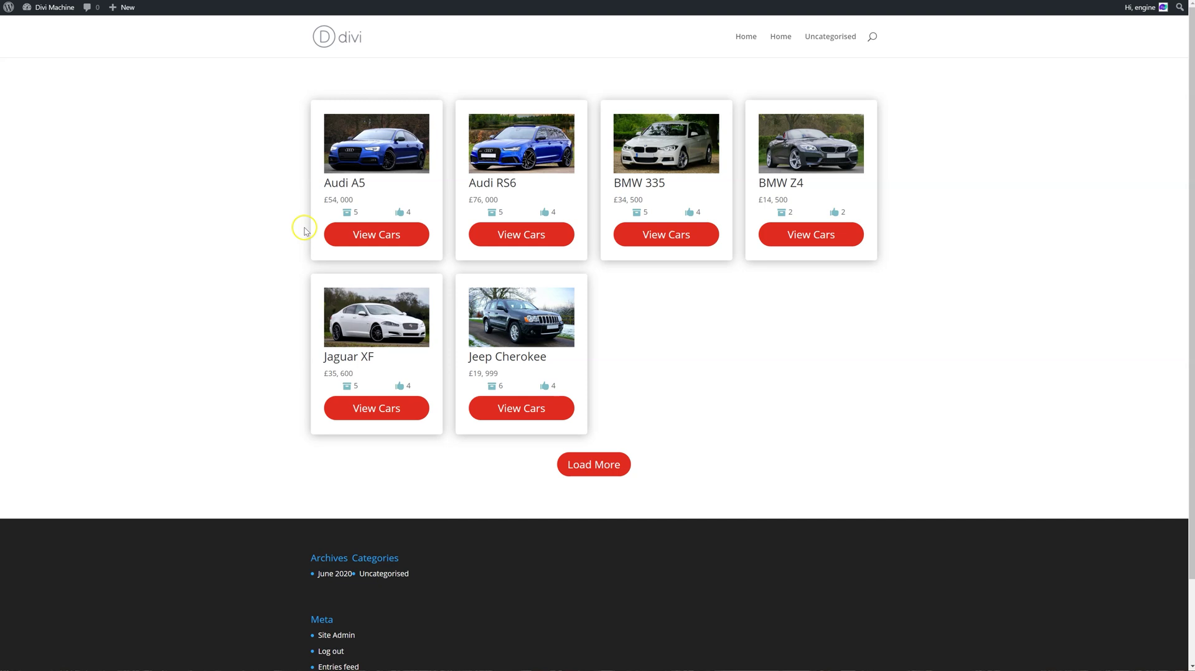
{"action": "left_click", "coordinate": [620, 464]}
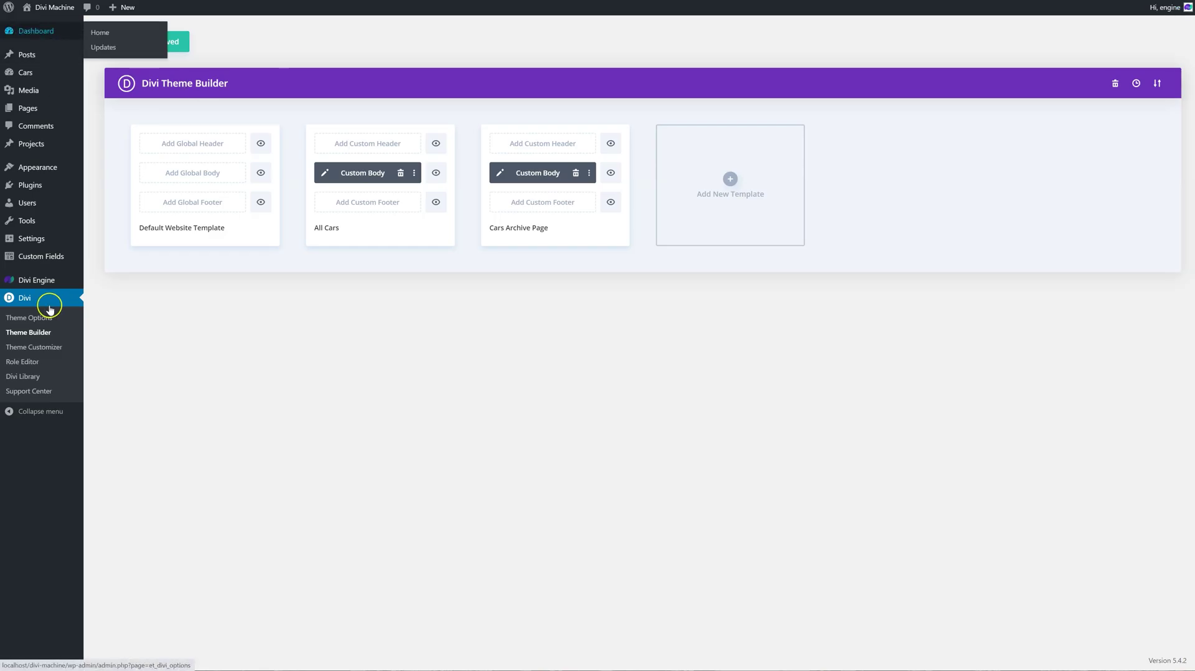
Step: Edit the Cars Archive Page template's custom body and insert a Filter Posts module below the car listing
{"action": "left_click", "coordinate": [500, 173]}
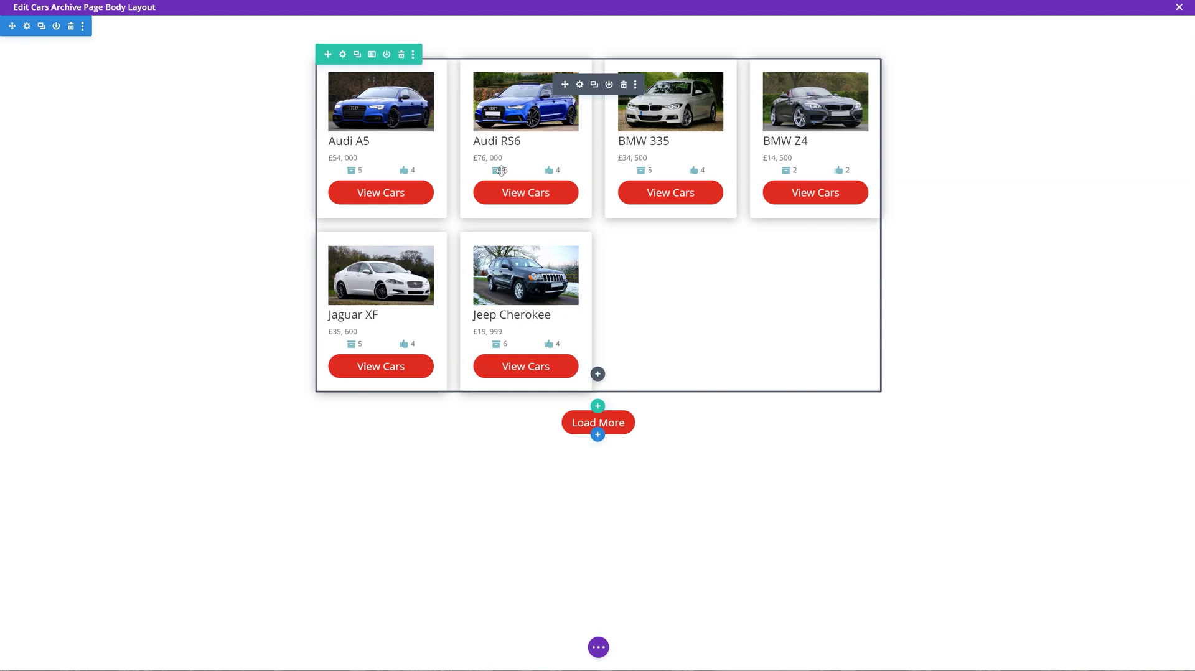
{"action": "left_click", "coordinate": [598, 376]}
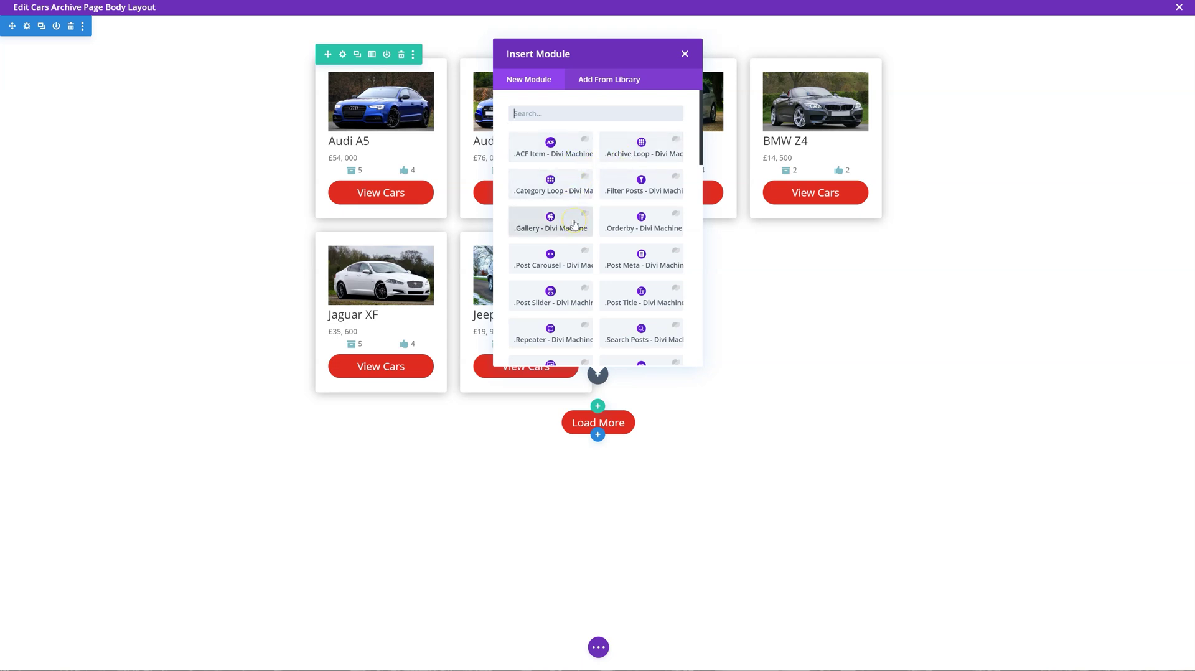
{"action": "type", "text": "fi"}
{"action": "left_click", "coordinate": [551, 148]}
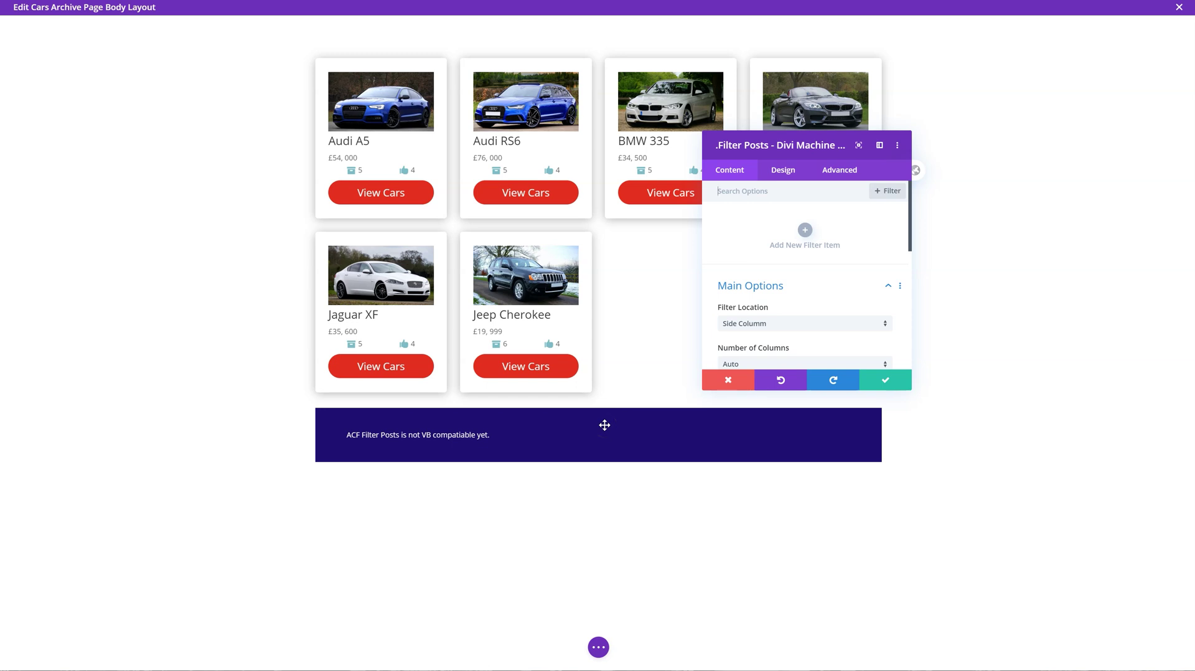
{"action": "left_click", "coordinate": [881, 378]}
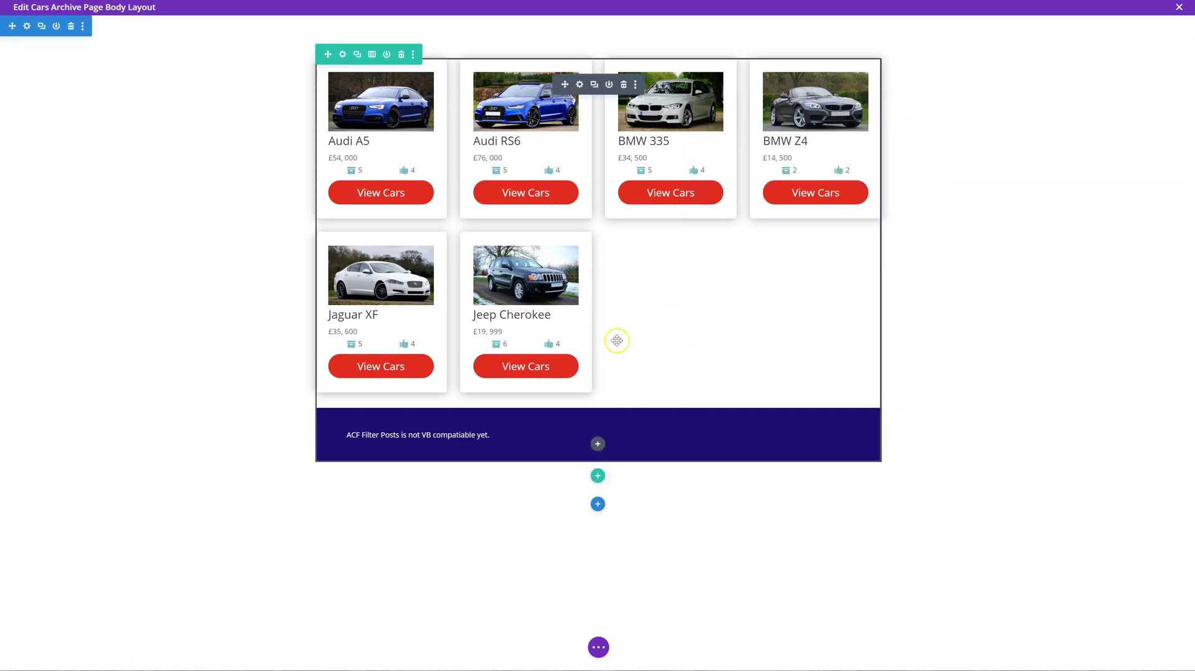
Step: Change the row to a one-quarter and three-quarter column layout and move the Archive Loop module into the wider column
{"action": "left_click", "coordinate": [373, 55]}
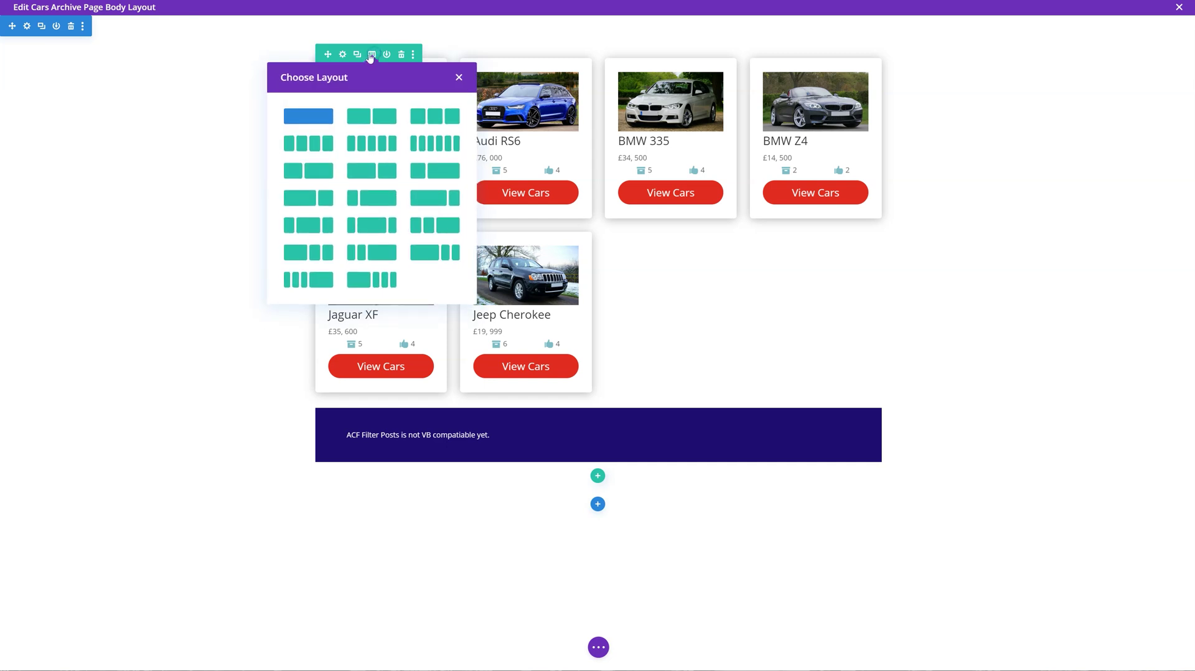
{"action": "left_click", "coordinate": [386, 201]}
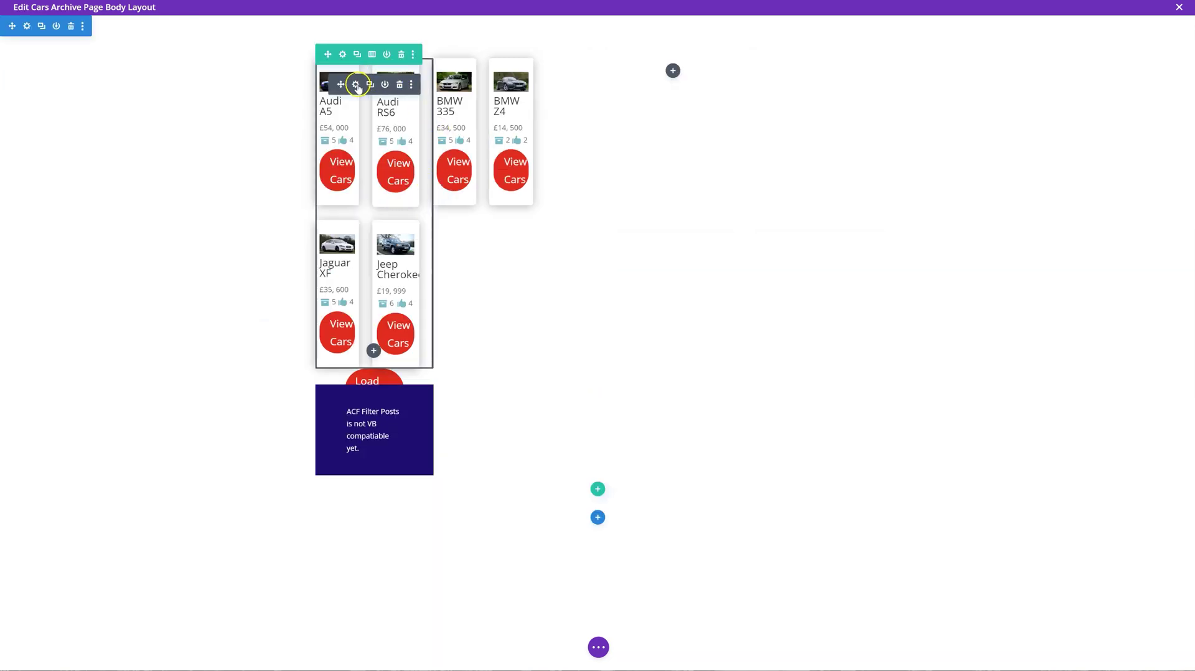
{"action": "left_click_drag", "start_coordinate": [340, 84], "coordinate": [645, 79]}
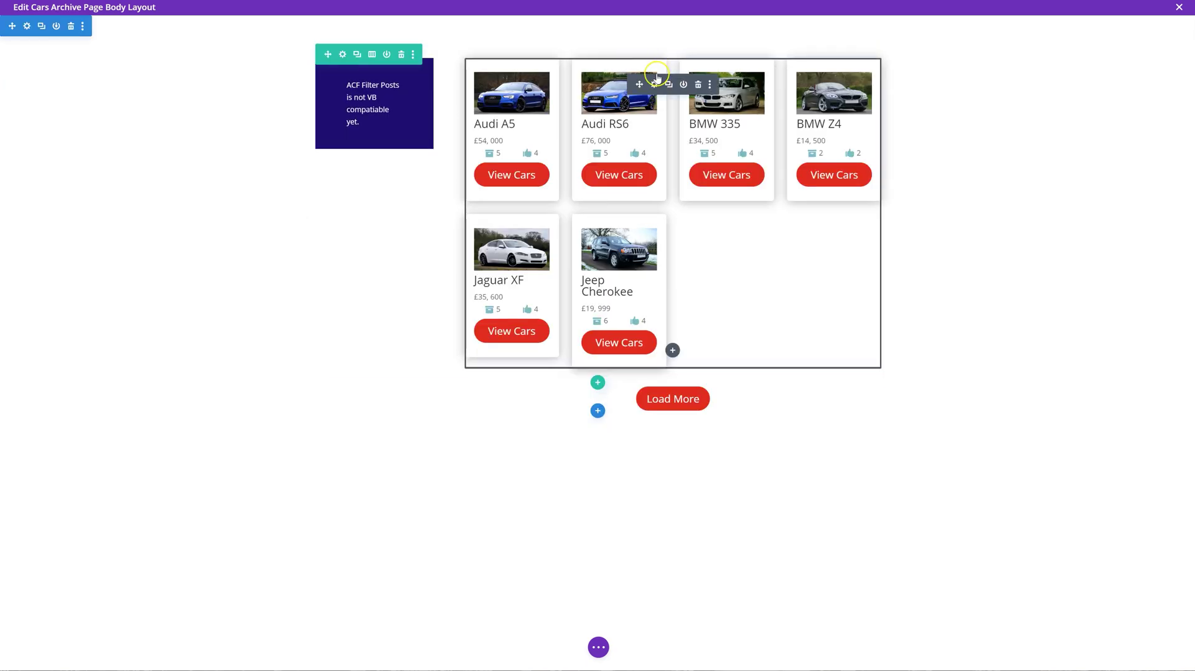
Step: Set the Archive Loop's grid columns to Three with Two for tablets, and save the module settings
{"action": "left_click", "coordinate": [656, 88]}
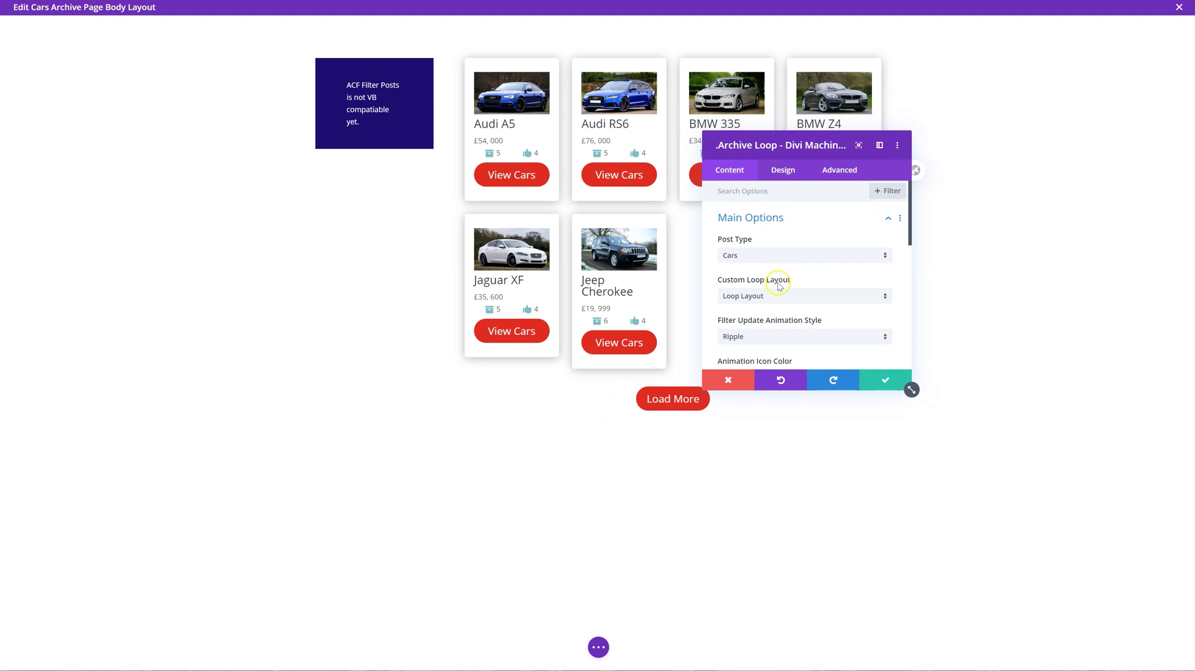
{"action": "scroll", "coordinate": [778, 343], "scroll_direction": "down", "scroll_amount": 3}
{"action": "scroll", "coordinate": [777, 344], "scroll_direction": "up", "scroll_amount": 6}
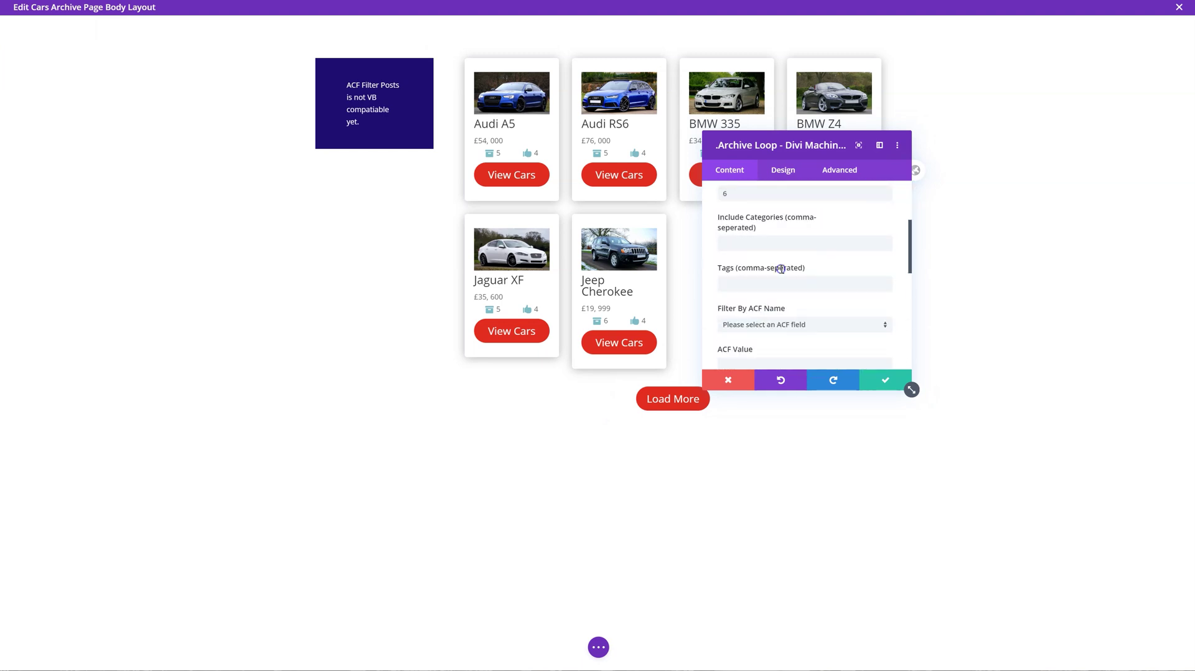
{"action": "left_click", "coordinate": [764, 196]}
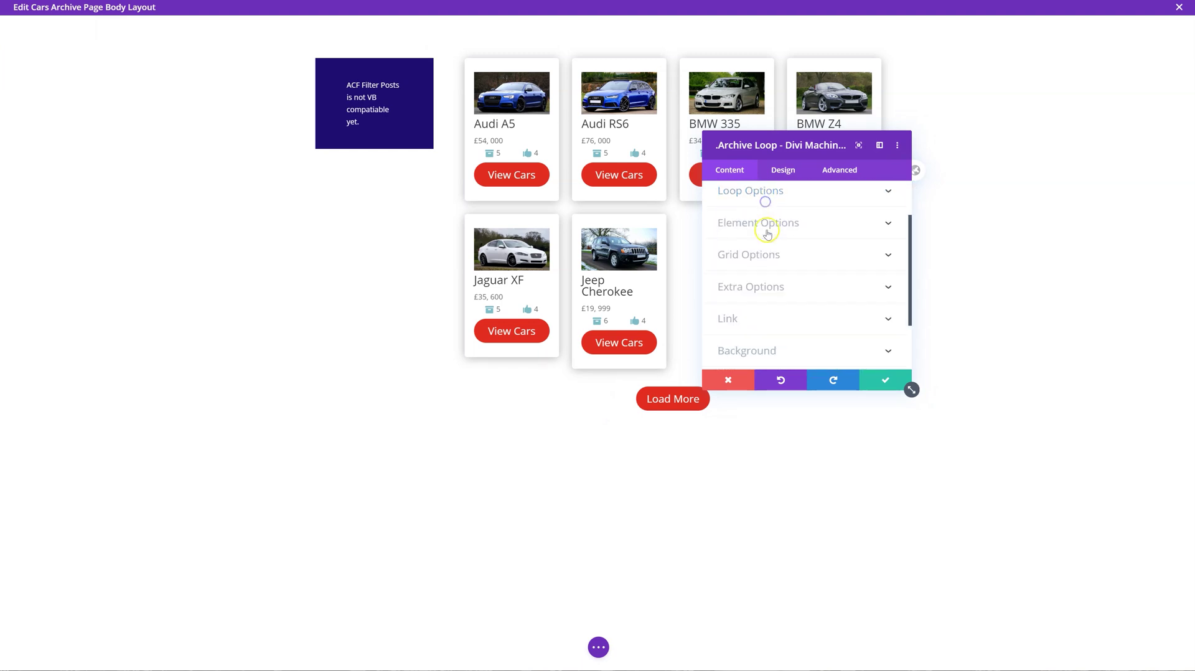
{"action": "left_click", "coordinate": [767, 262]}
{"action": "left_click", "coordinate": [757, 274]}
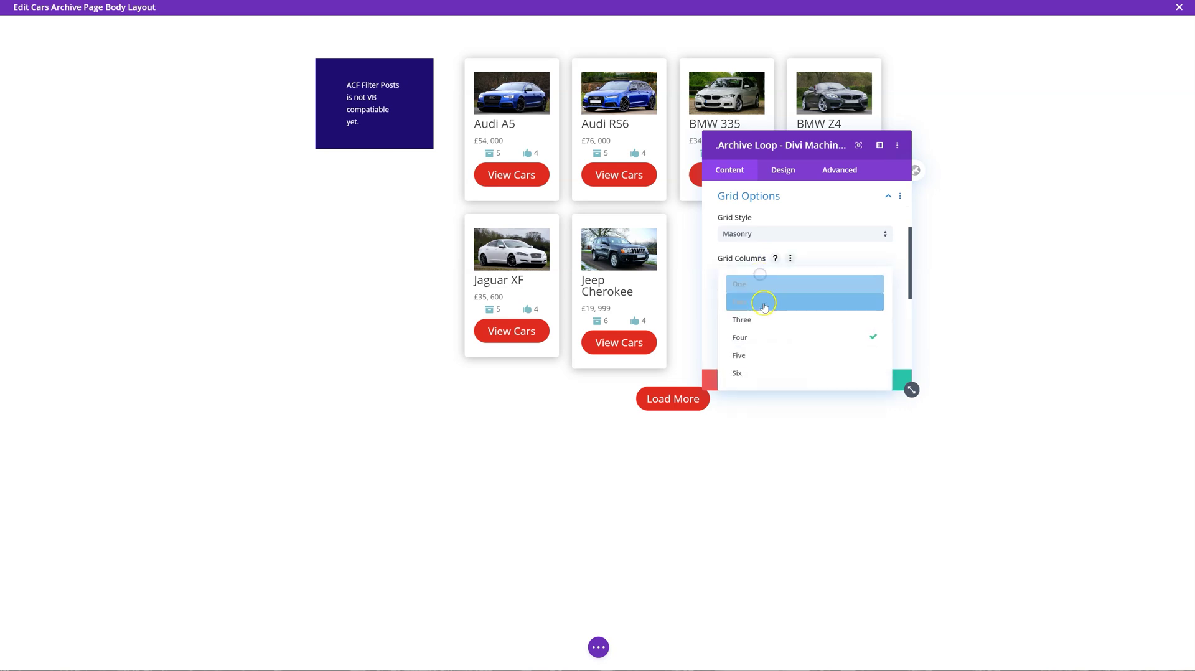
{"action": "left_click", "coordinate": [767, 321]}
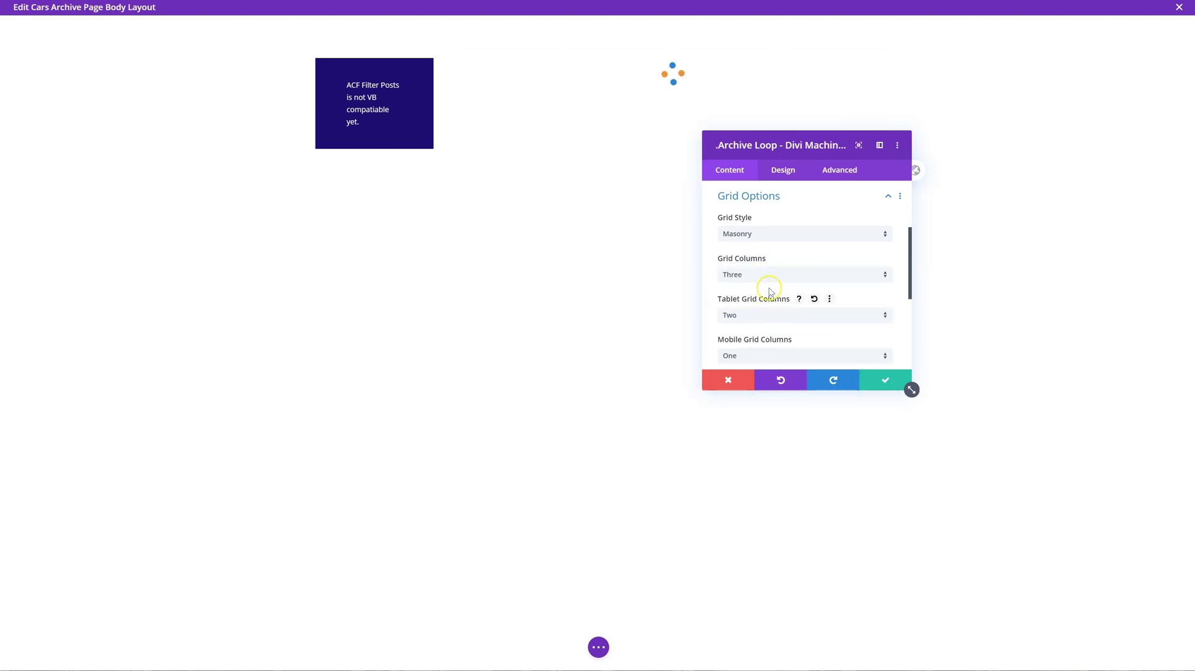
{"action": "left_click", "coordinate": [759, 318]}
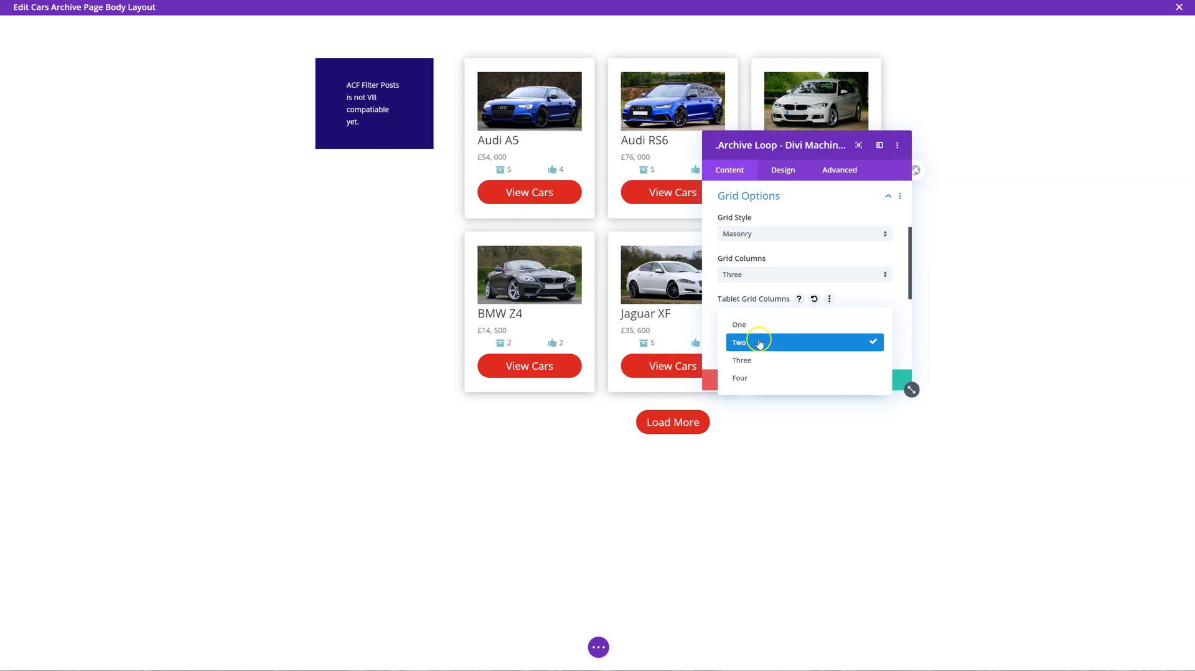
{"action": "left_click", "coordinate": [759, 342]}
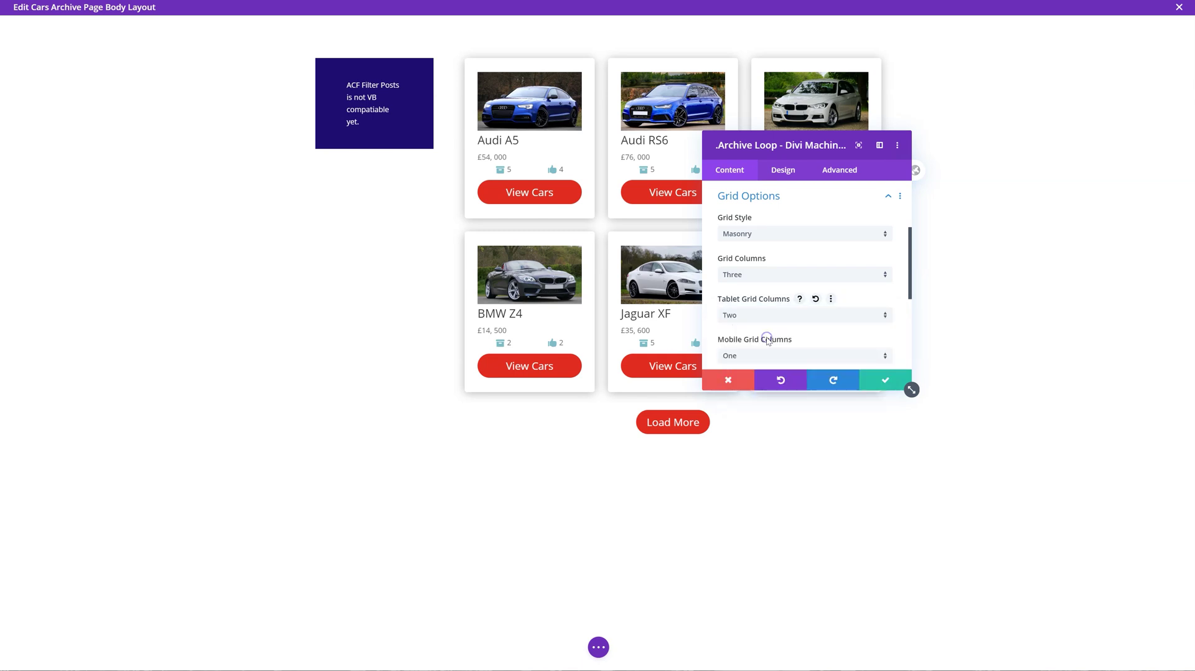
{"action": "left_click", "coordinate": [885, 380]}
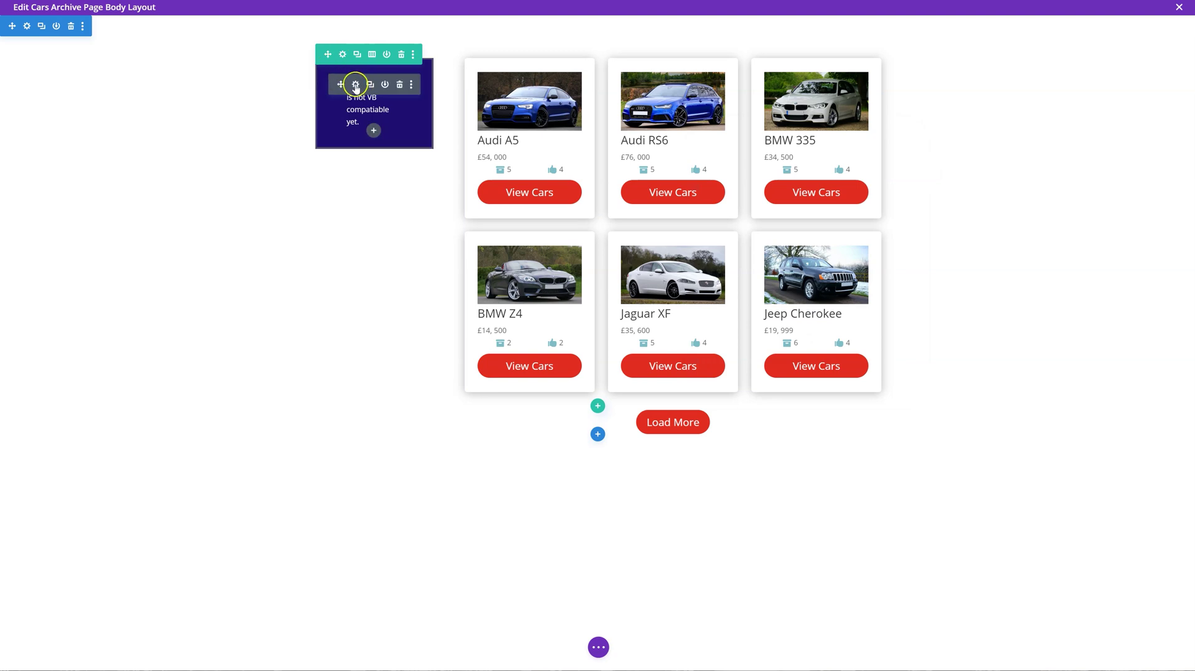
Step: In the Filter Posts module's settings, choose Side Column as the filter location
{"action": "left_click", "coordinate": [355, 85]}
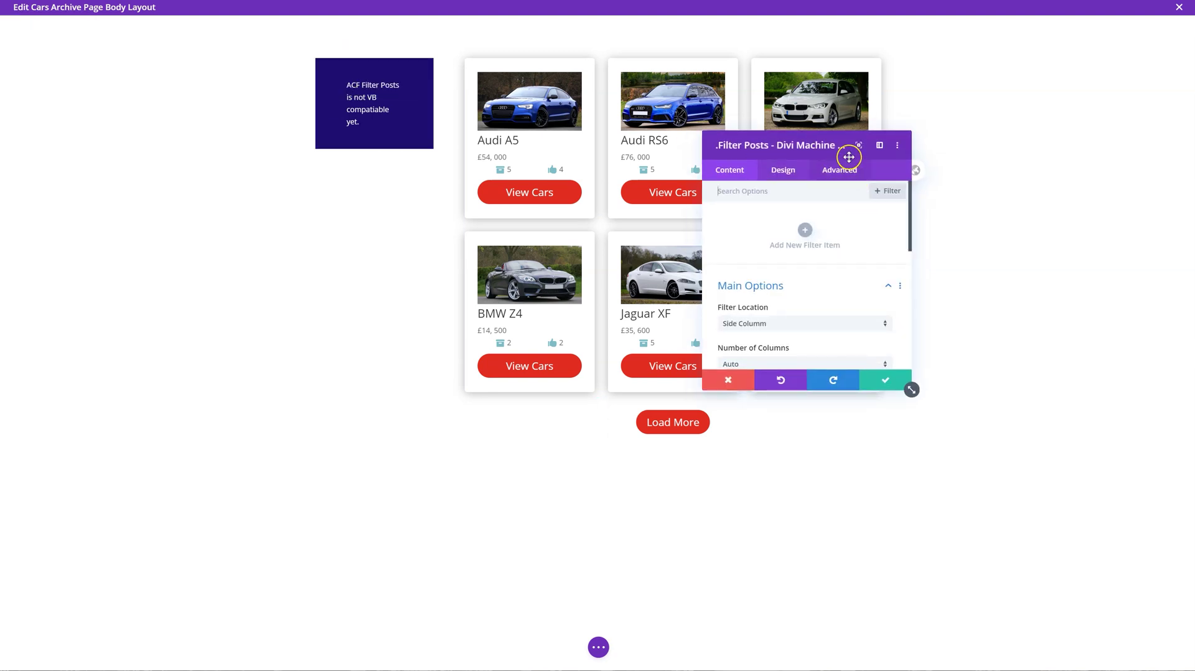
{"action": "left_click_drag", "start_coordinate": [814, 145], "coordinate": [1008, 147]}
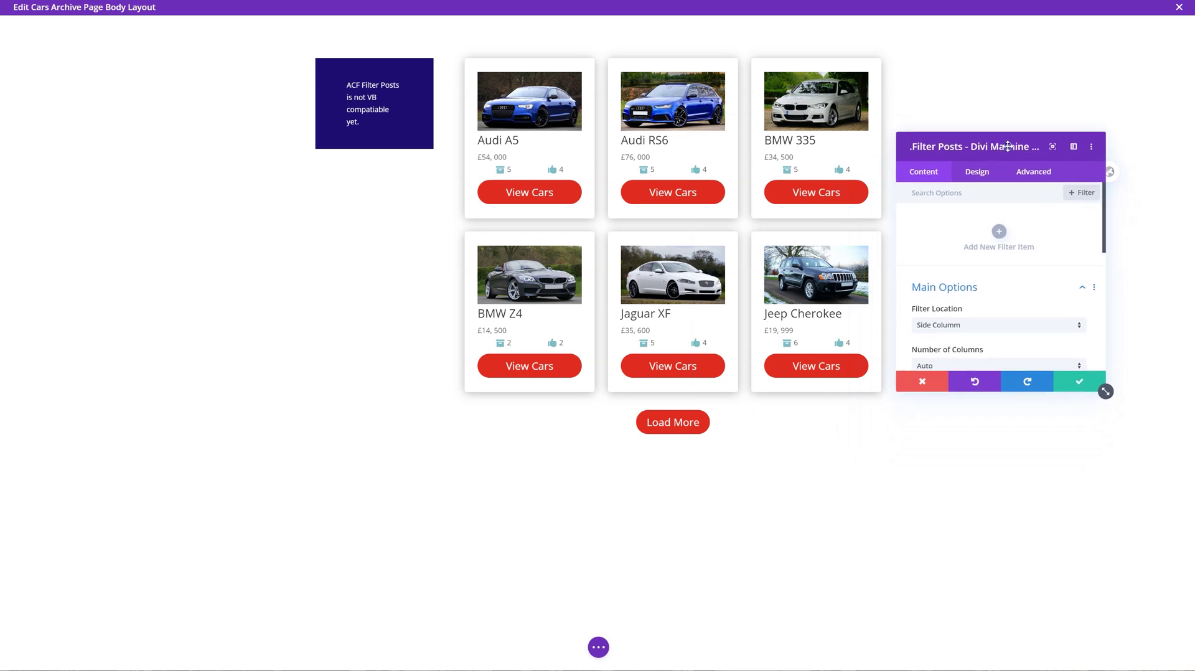
{"action": "scroll", "coordinate": [944, 274], "scroll_direction": "down", "scroll_amount": 1}
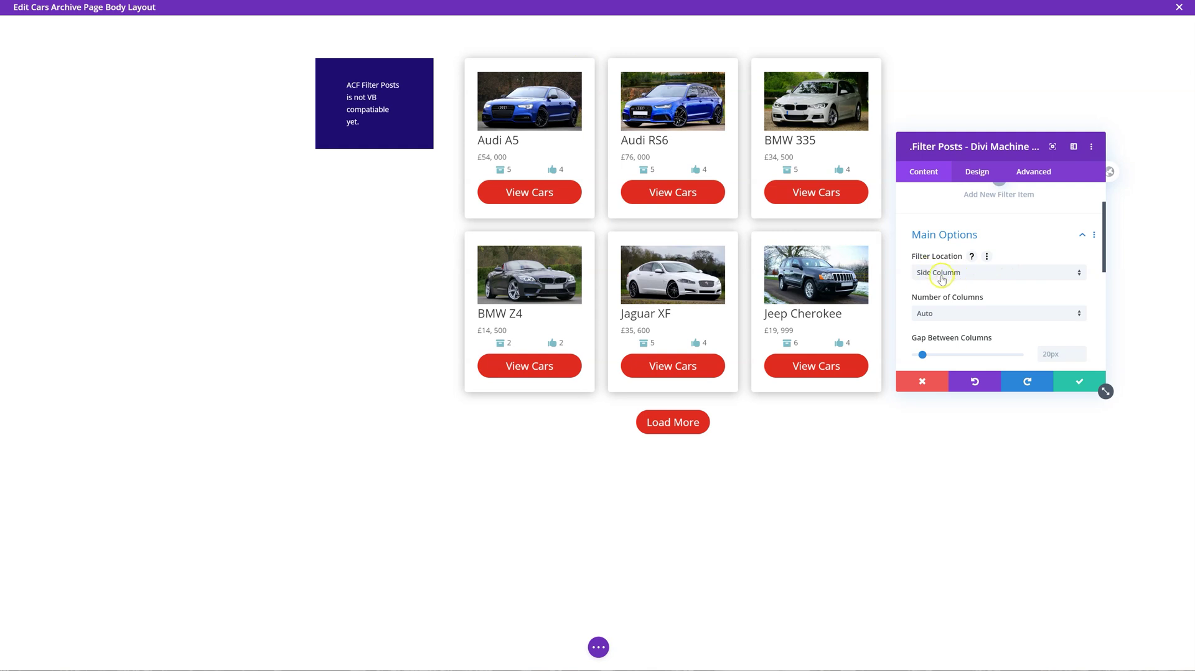
{"action": "scroll", "coordinate": [969, 302], "scroll_direction": "down", "scroll_amount": 1}
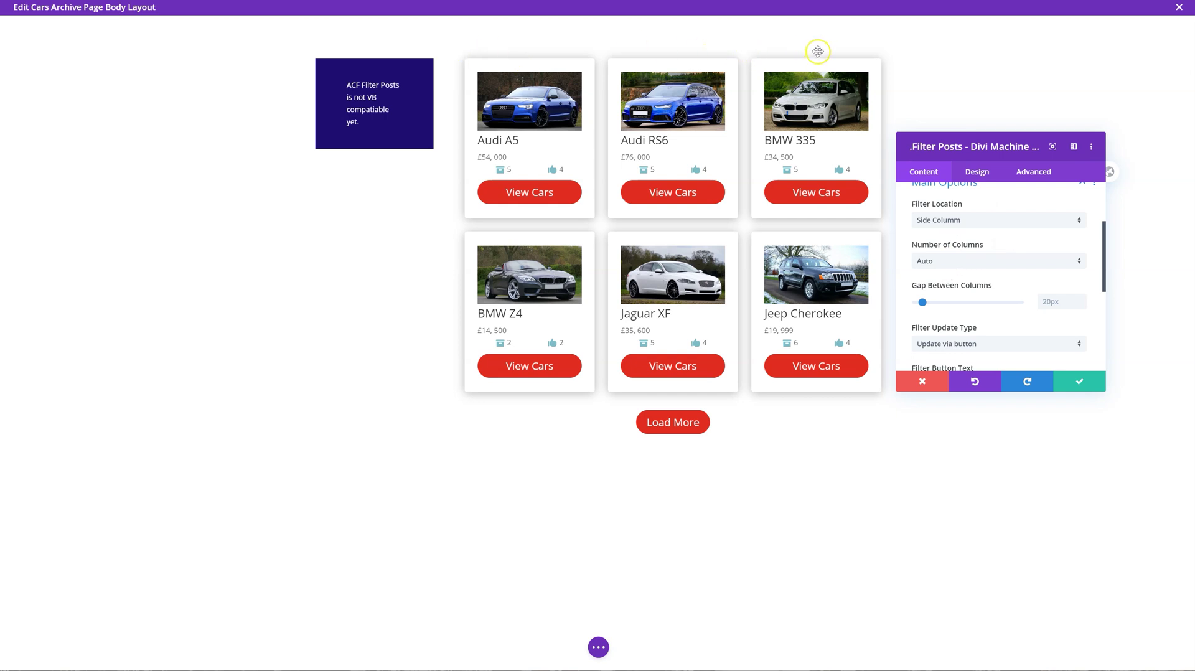
{"action": "left_click", "coordinate": [973, 220]}
{"action": "left_click", "coordinate": [953, 247]}
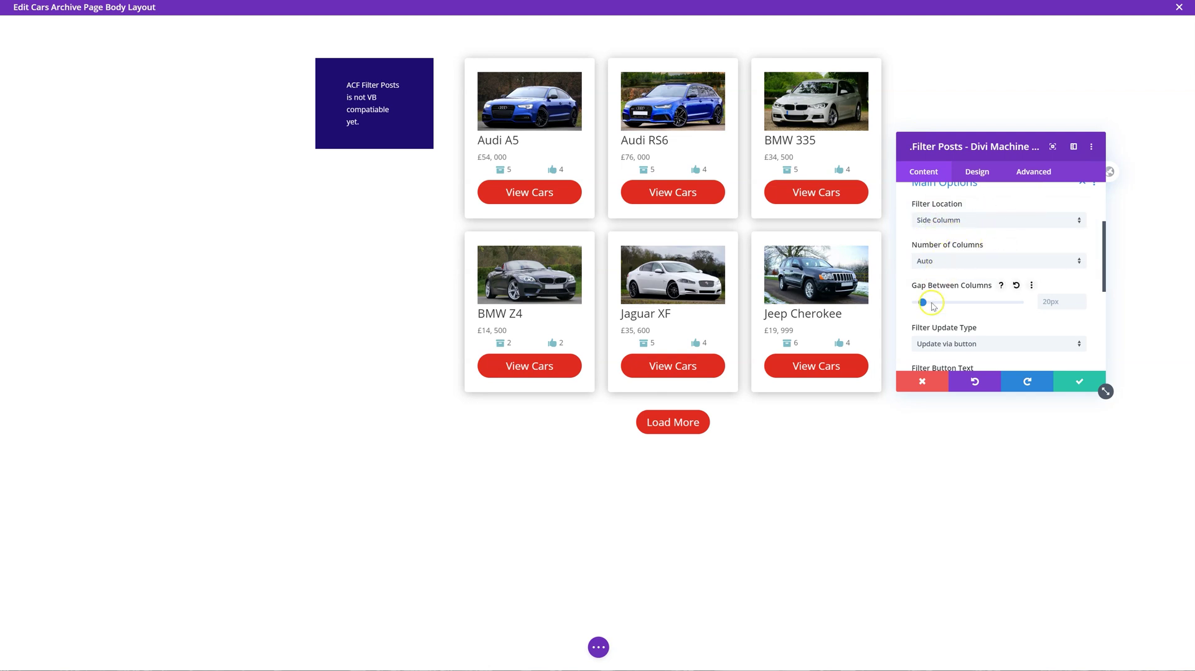
Step: Set the Filter Posts module's update type to "Update after each field change"
{"action": "scroll", "coordinate": [933, 305], "scroll_direction": "down", "scroll_amount": 1}
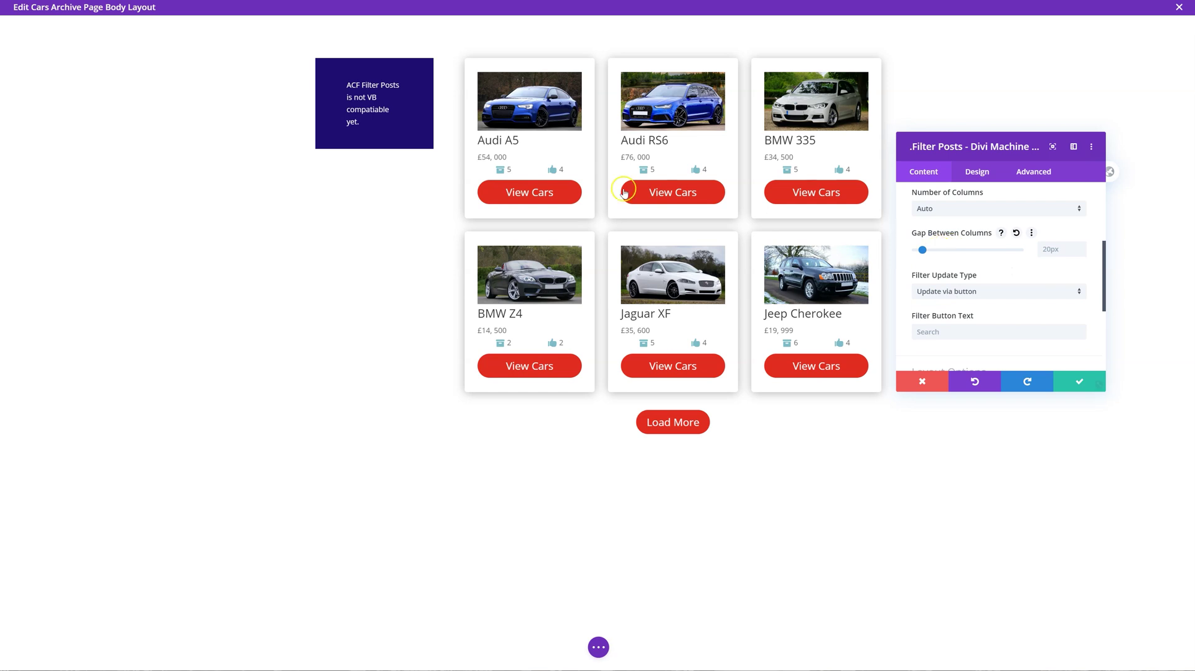
{"action": "left_click", "coordinate": [991, 292]}
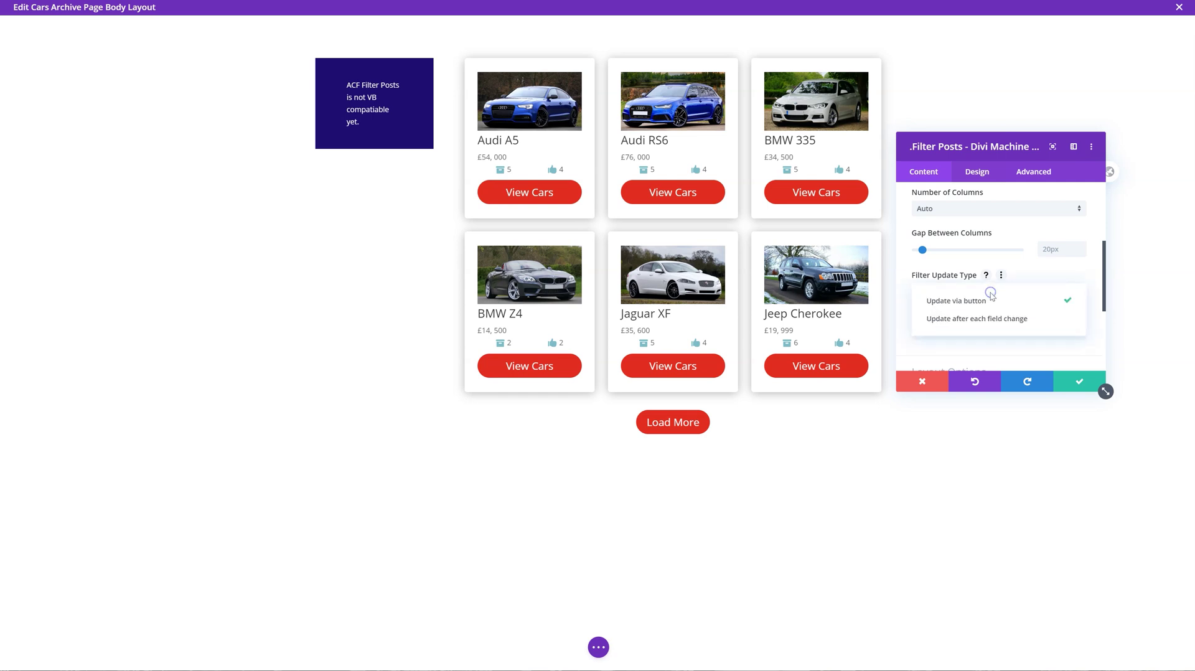
{"action": "left_click", "coordinate": [995, 320]}
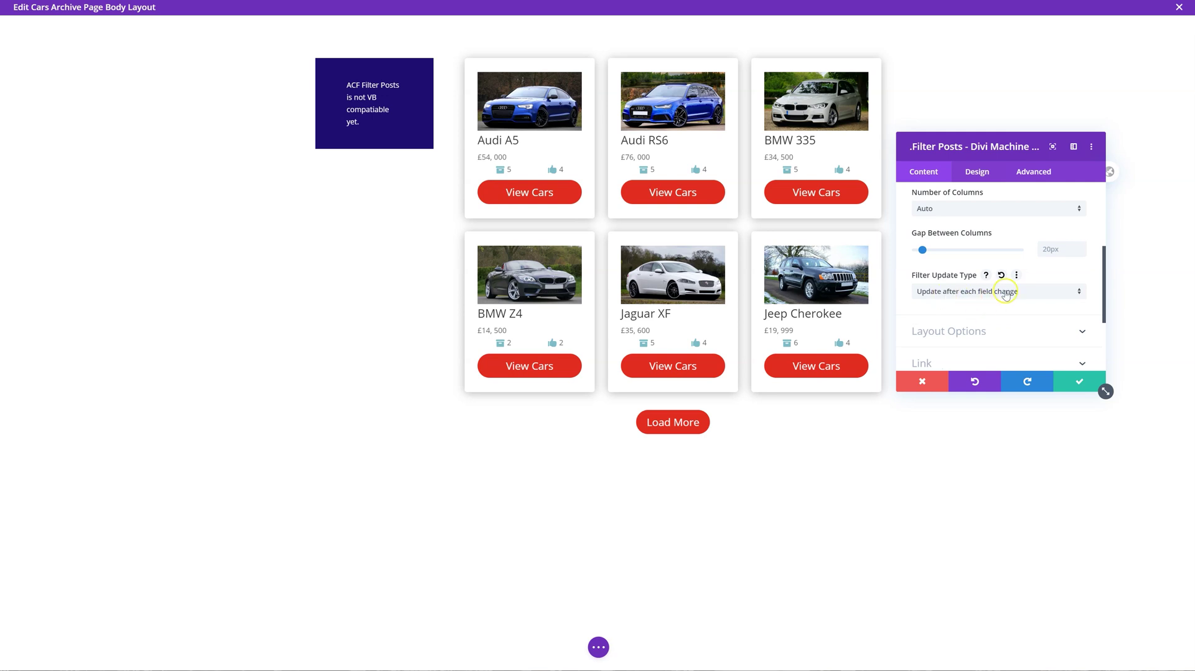
Step: Choose Normal as the filter style in the Filter Posts module's layout options
{"action": "scroll", "coordinate": [953, 305], "scroll_direction": "down", "scroll_amount": 4}
{"action": "scroll", "coordinate": [949, 285], "scroll_direction": "up", "scroll_amount": 3}
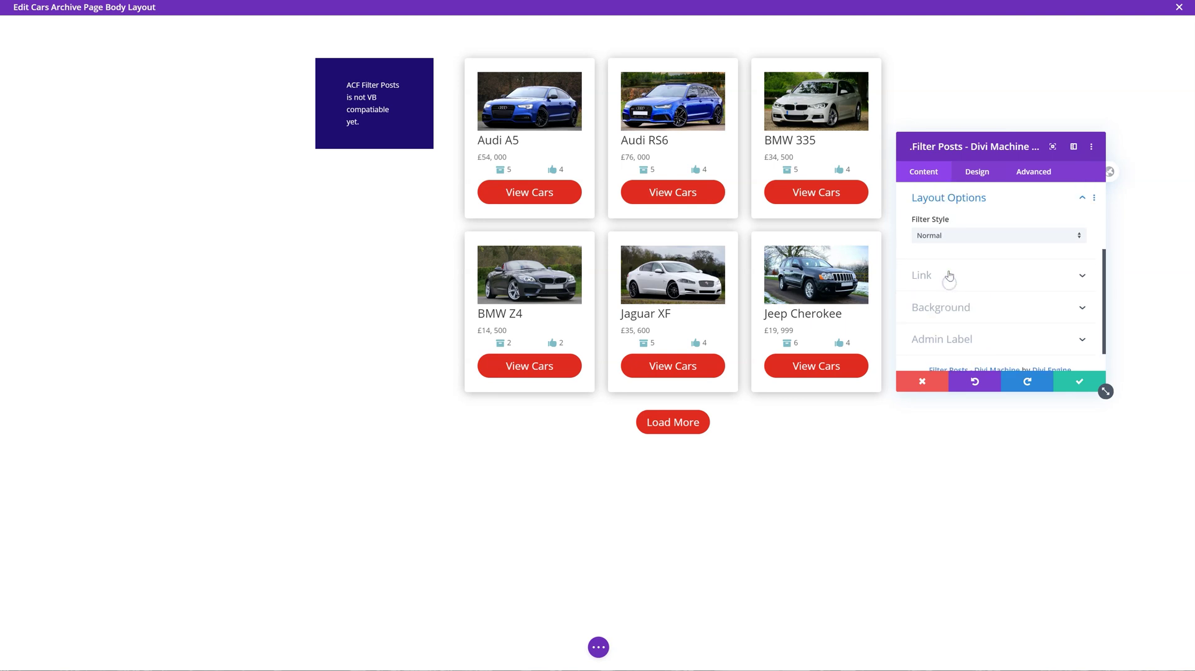
{"action": "left_click", "coordinate": [947, 287]}
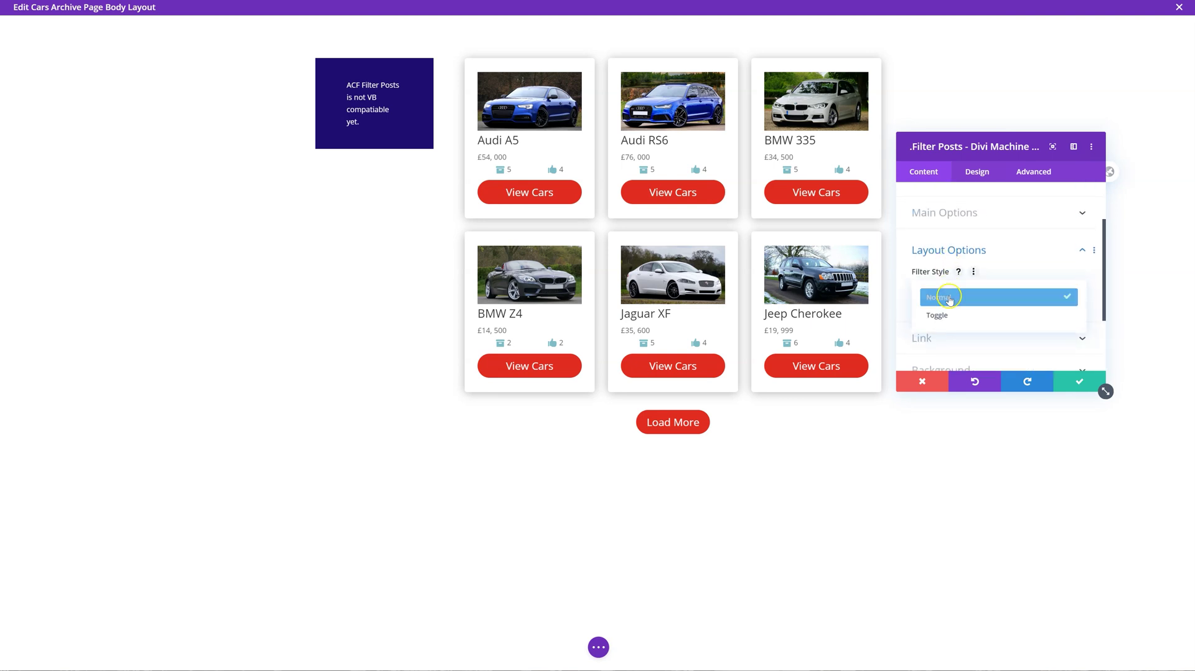
{"action": "left_click", "coordinate": [954, 298]}
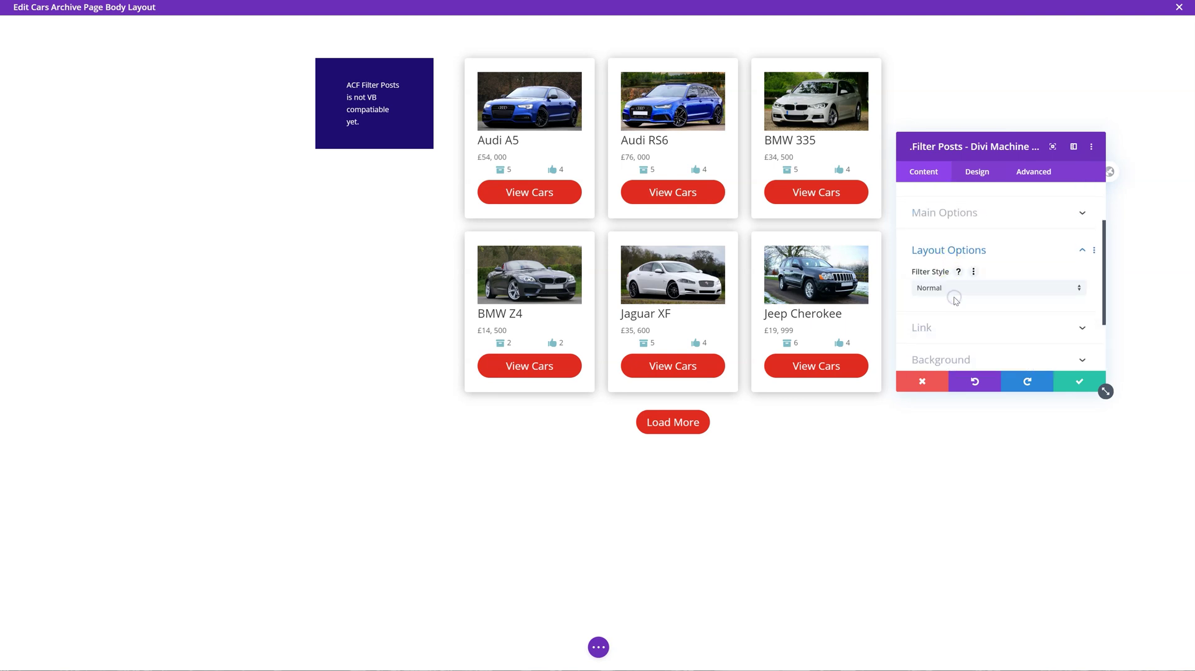
{"action": "left_click", "coordinate": [994, 249]}
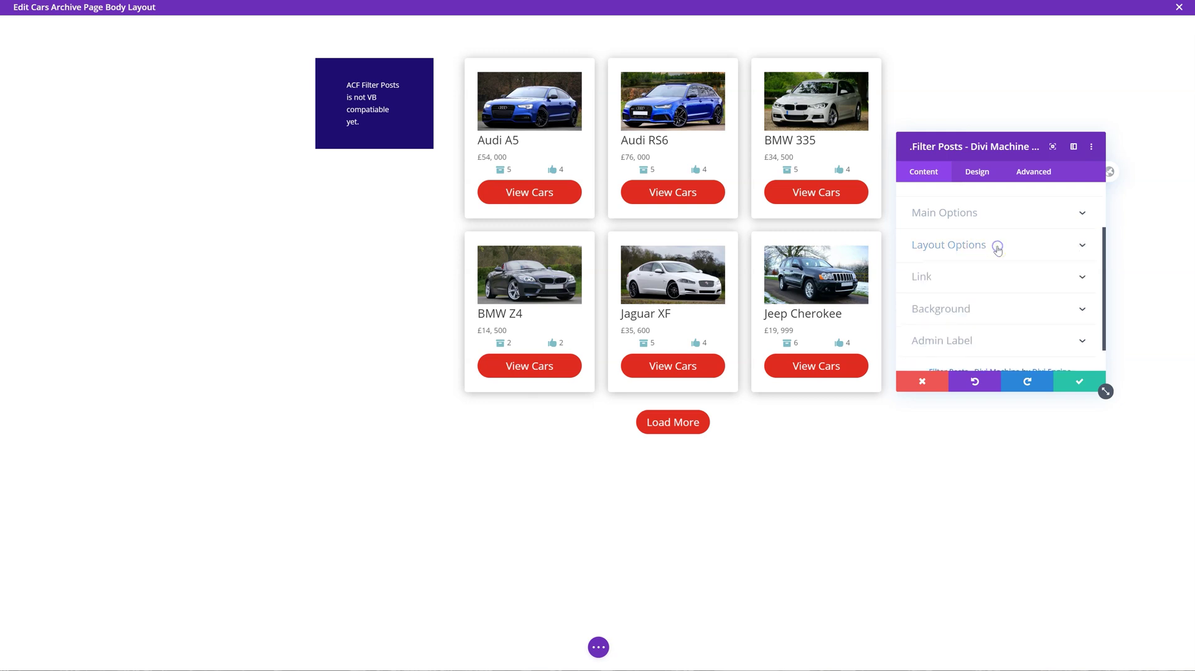
{"action": "scroll", "coordinate": [996, 246], "scroll_direction": "up", "scroll_amount": 3}
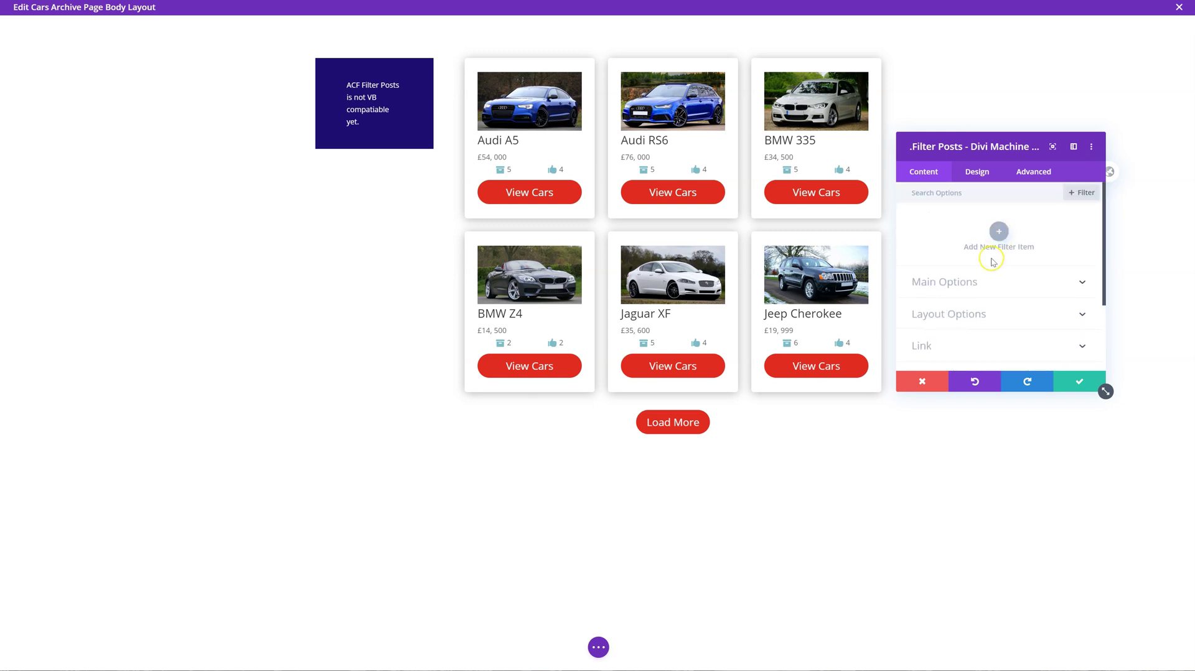
{"action": "left_click", "coordinate": [976, 284]}
{"action": "scroll", "coordinate": [981, 293], "scroll_direction": "up", "scroll_amount": 2}
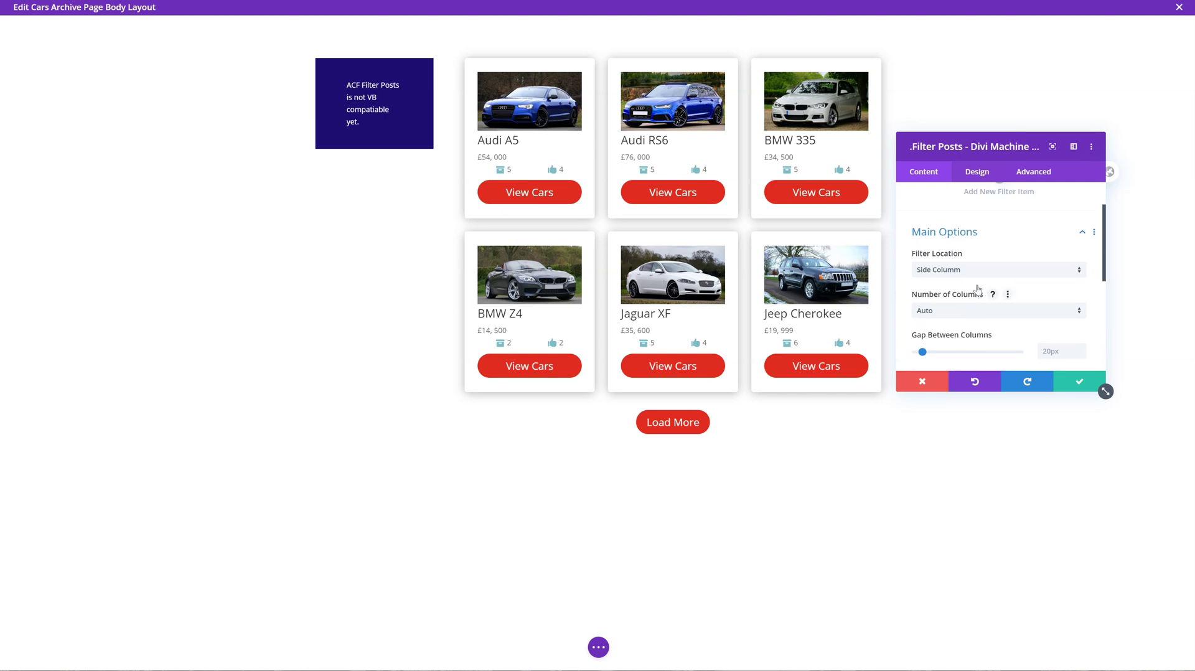
{"action": "left_click", "coordinate": [967, 291]}
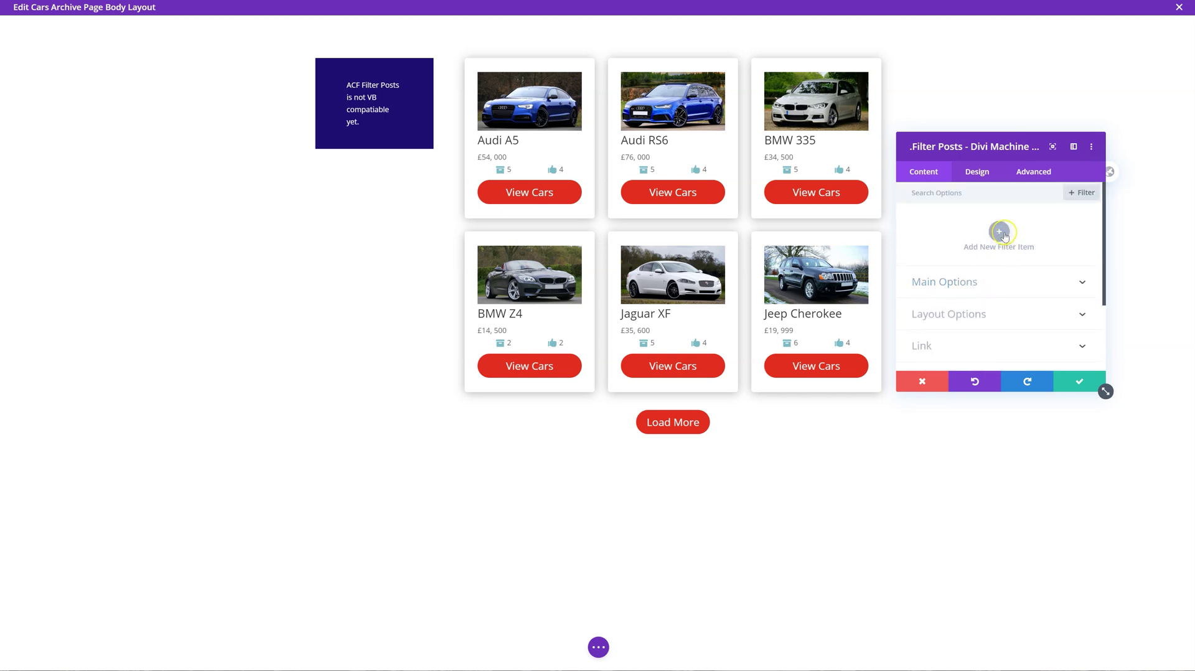
Step: Add a new filter item to the Filter Posts module and set its category post type to Cars
{"action": "left_click", "coordinate": [1004, 234]}
{"action": "left_click", "coordinate": [985, 262]}
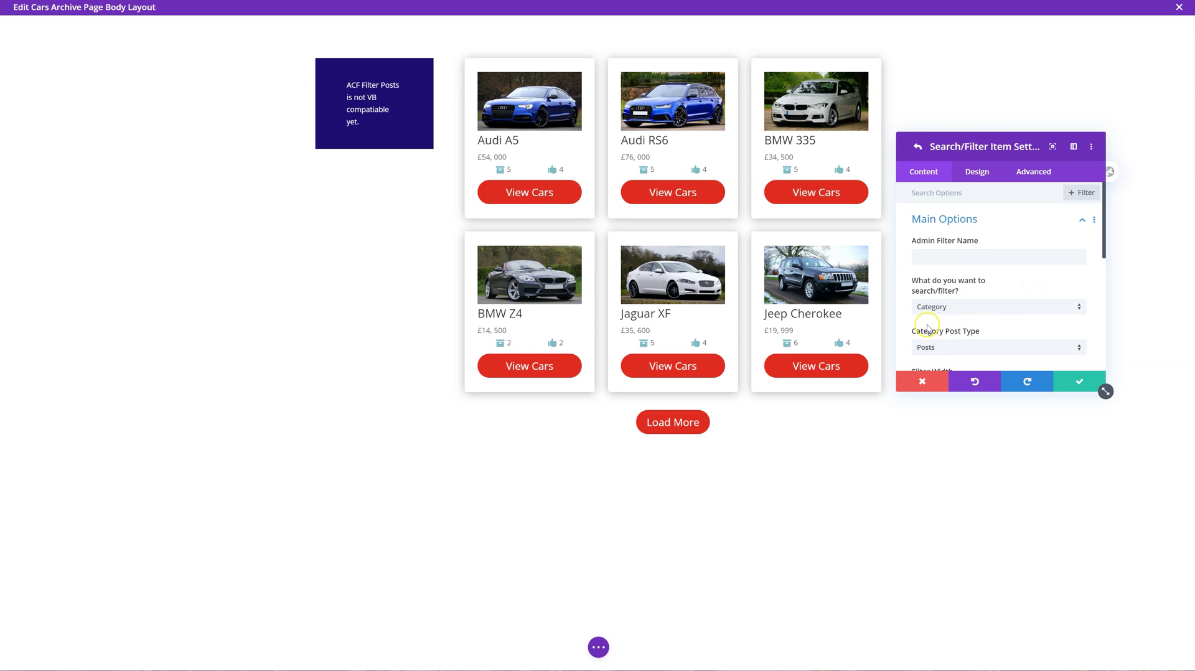
{"action": "scroll", "coordinate": [939, 325], "scroll_direction": "down", "scroll_amount": 1}
{"action": "left_click", "coordinate": [952, 295]}
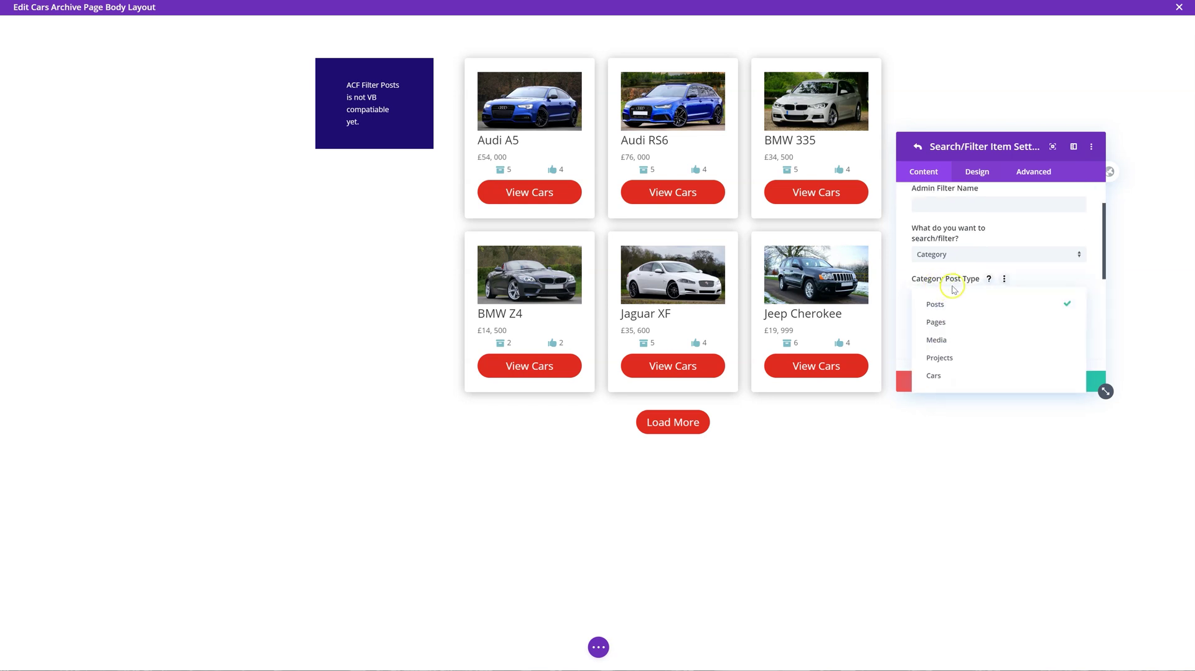
{"action": "left_click", "coordinate": [948, 376]}
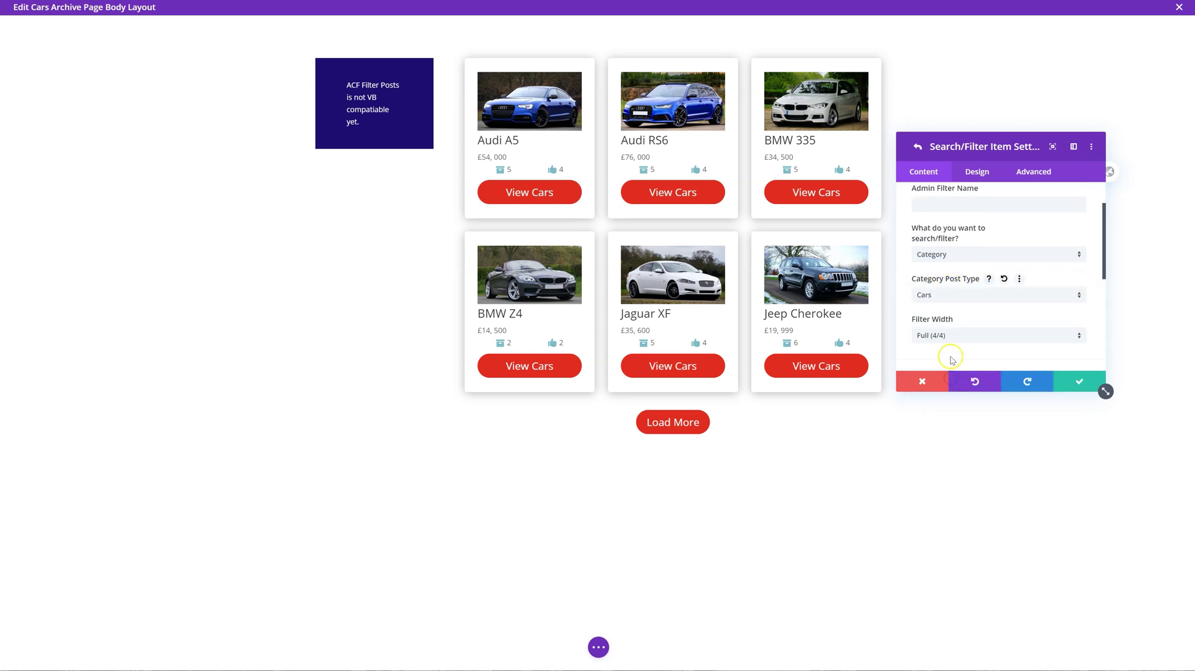
Step: Use the Select appearance style for the filter item's category options, then save the item, the Filter Posts module and the layout
{"action": "scroll", "coordinate": [931, 348], "scroll_direction": "down", "scroll_amount": 1}
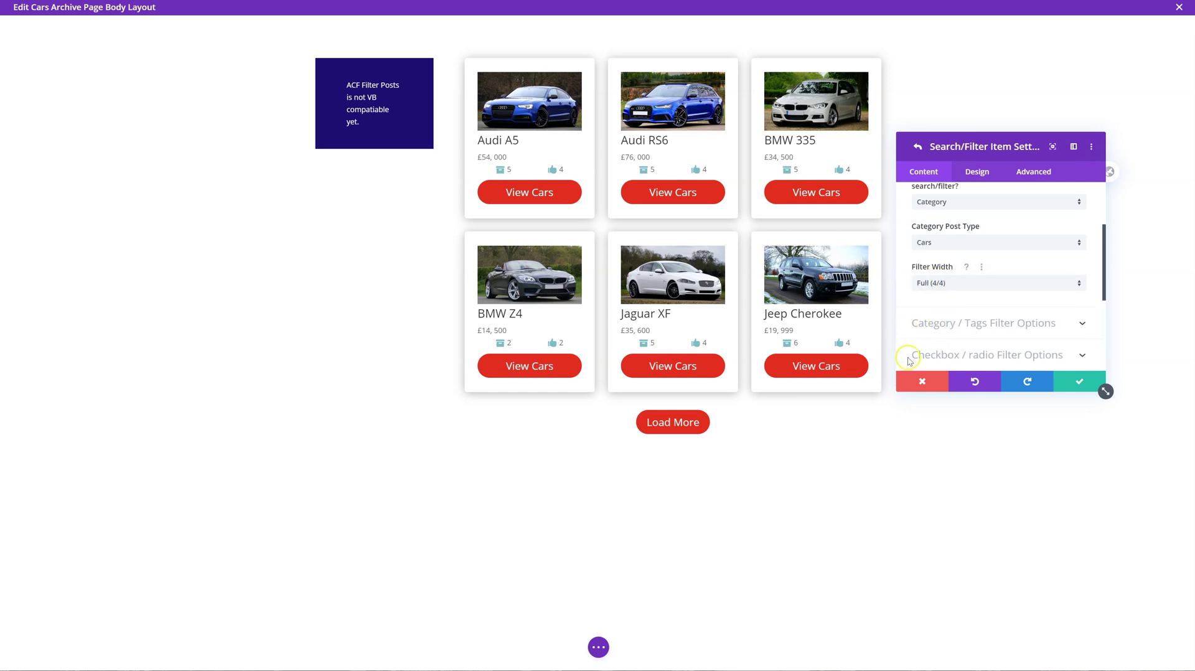
{"action": "left_click", "coordinate": [959, 321]}
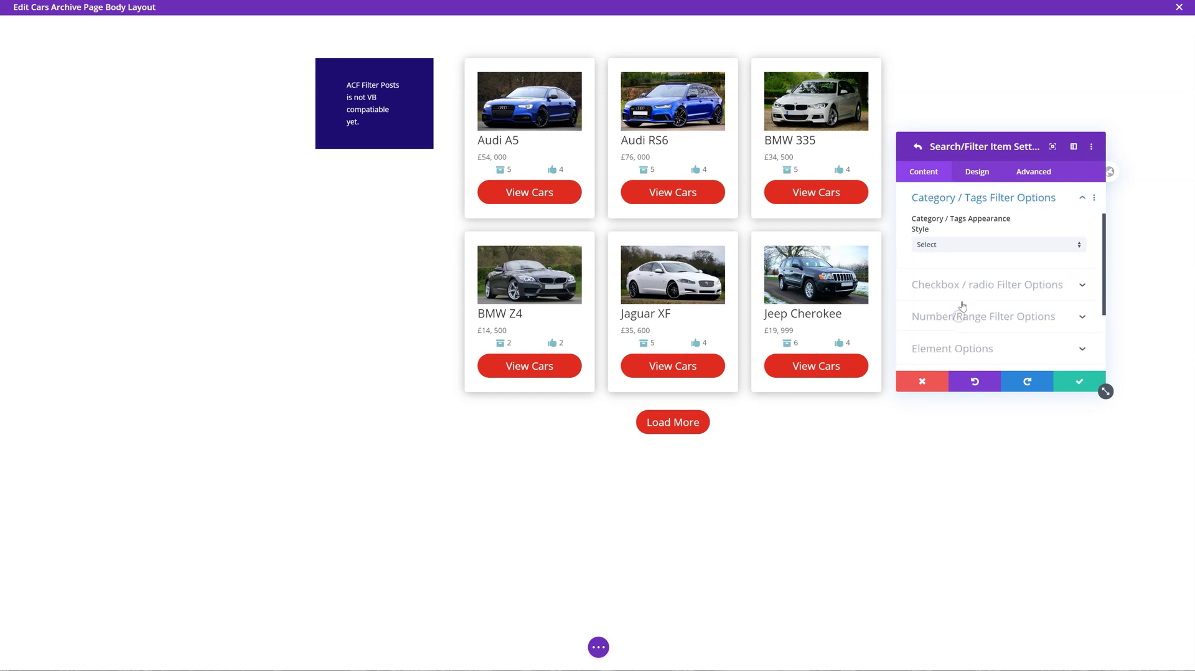
{"action": "left_click", "coordinate": [933, 247]}
{"action": "left_click", "coordinate": [953, 252]}
{"action": "left_click", "coordinate": [1079, 383]}
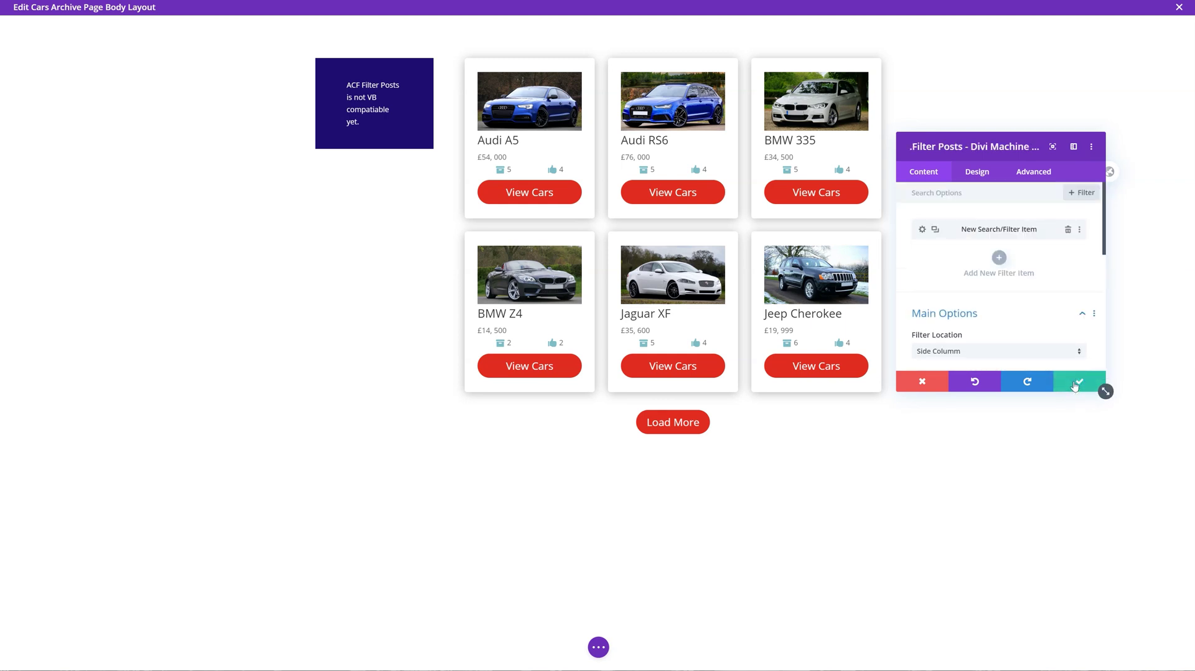
{"action": "left_click", "coordinate": [1075, 384]}
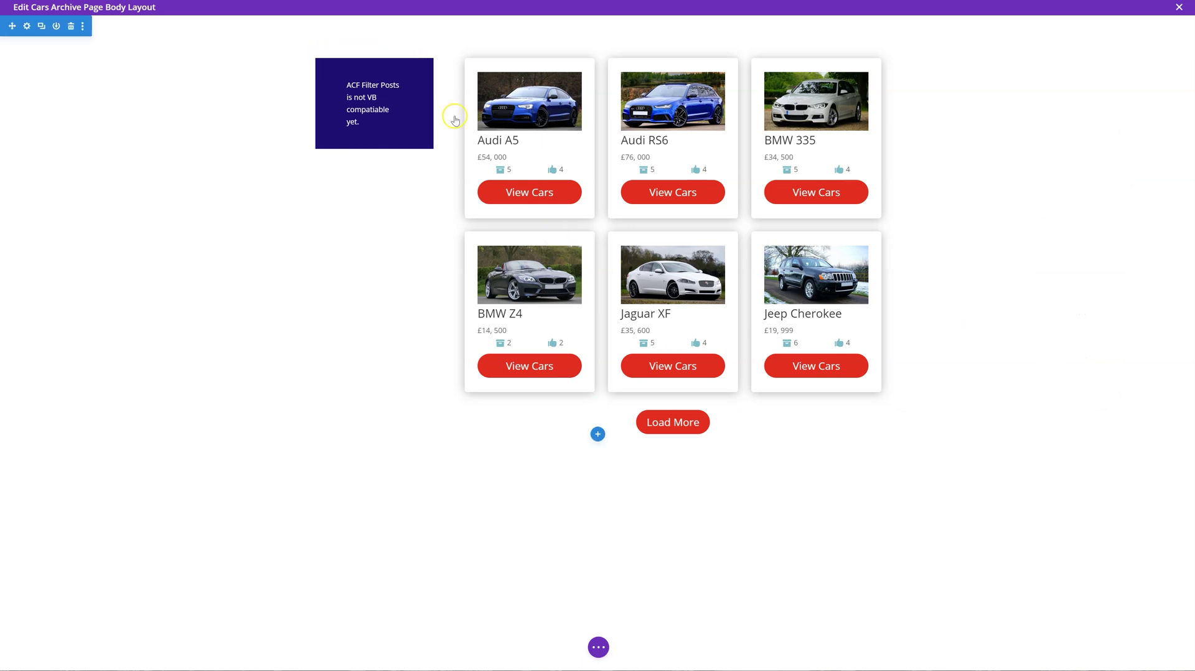
{"action": "left_click", "coordinate": [599, 650]}
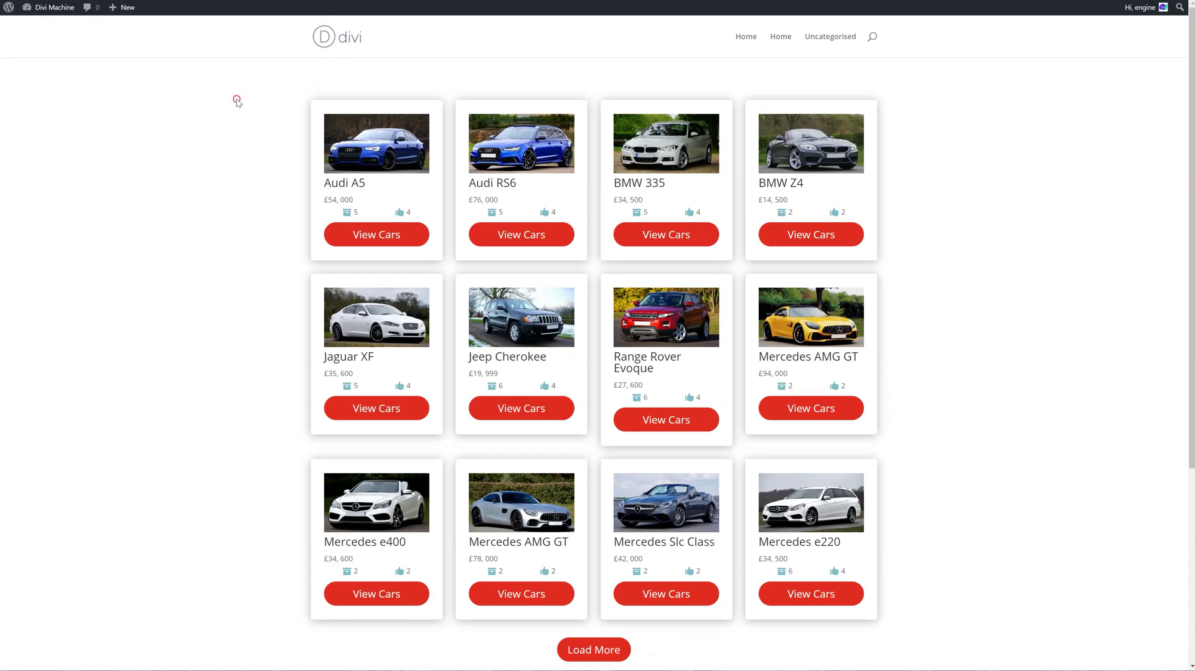
Step: Reload the live Cars archive page and test the category filter with Convertible, Coupe and SUV
{"action": "right_click", "coordinate": [236, 102]}
{"action": "left_click", "coordinate": [292, 133]}
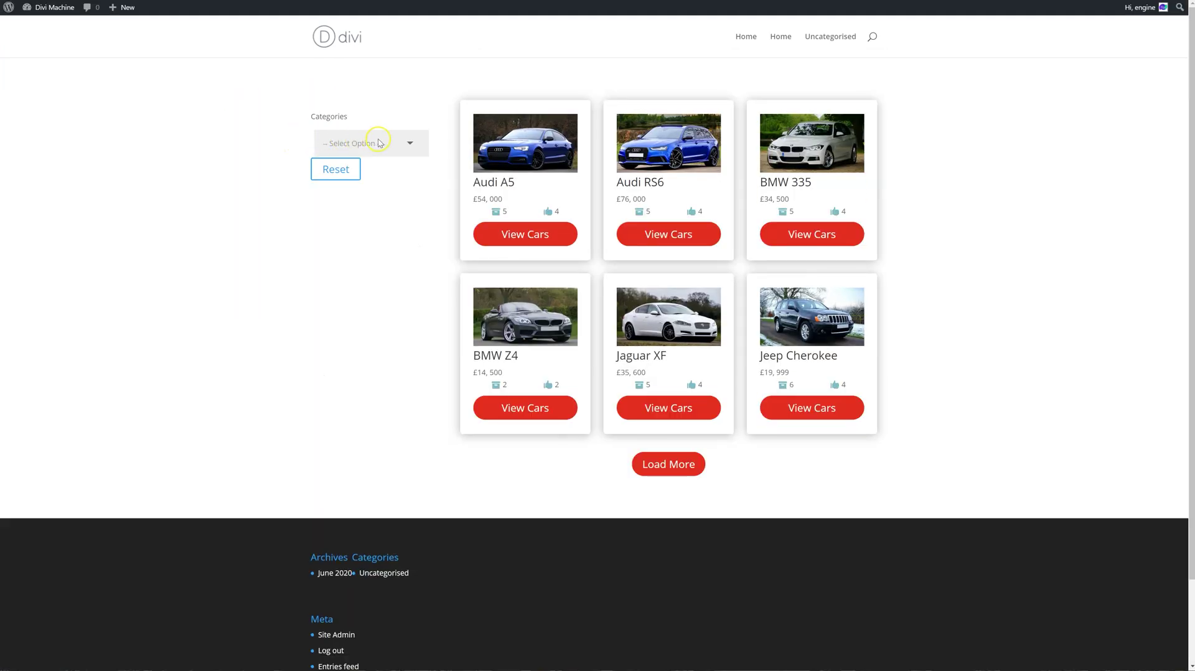
{"action": "left_click", "coordinate": [379, 144]}
{"action": "left_click", "coordinate": [378, 173]}
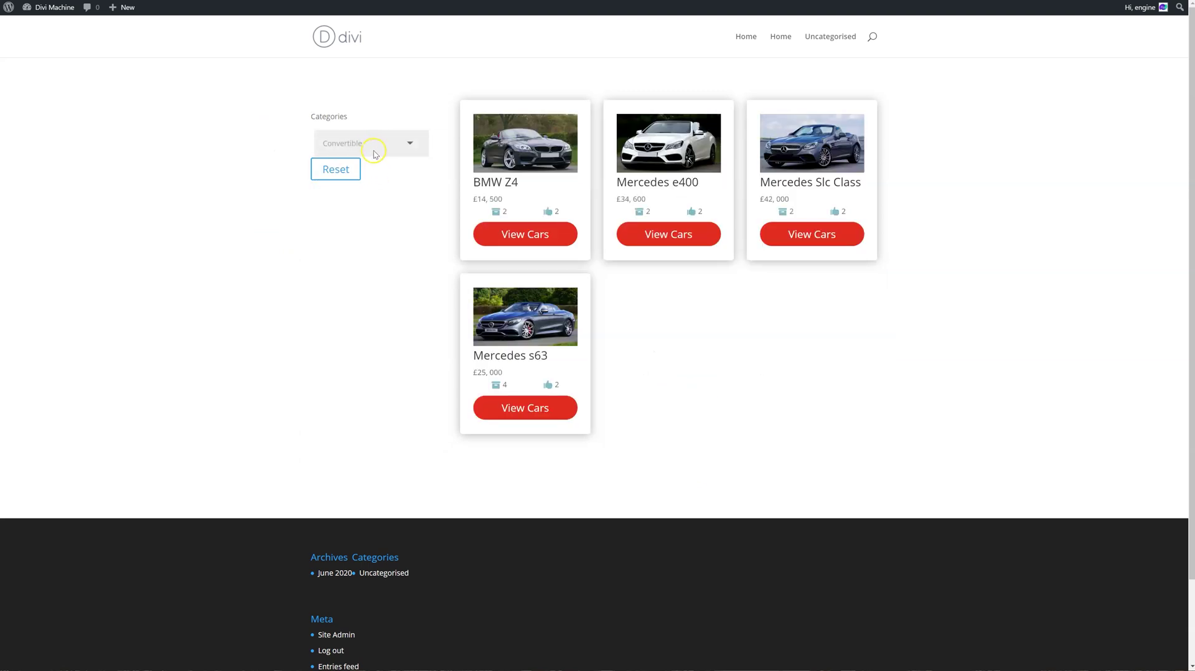
{"action": "left_click", "coordinate": [375, 154]}
{"action": "left_click", "coordinate": [364, 183]}
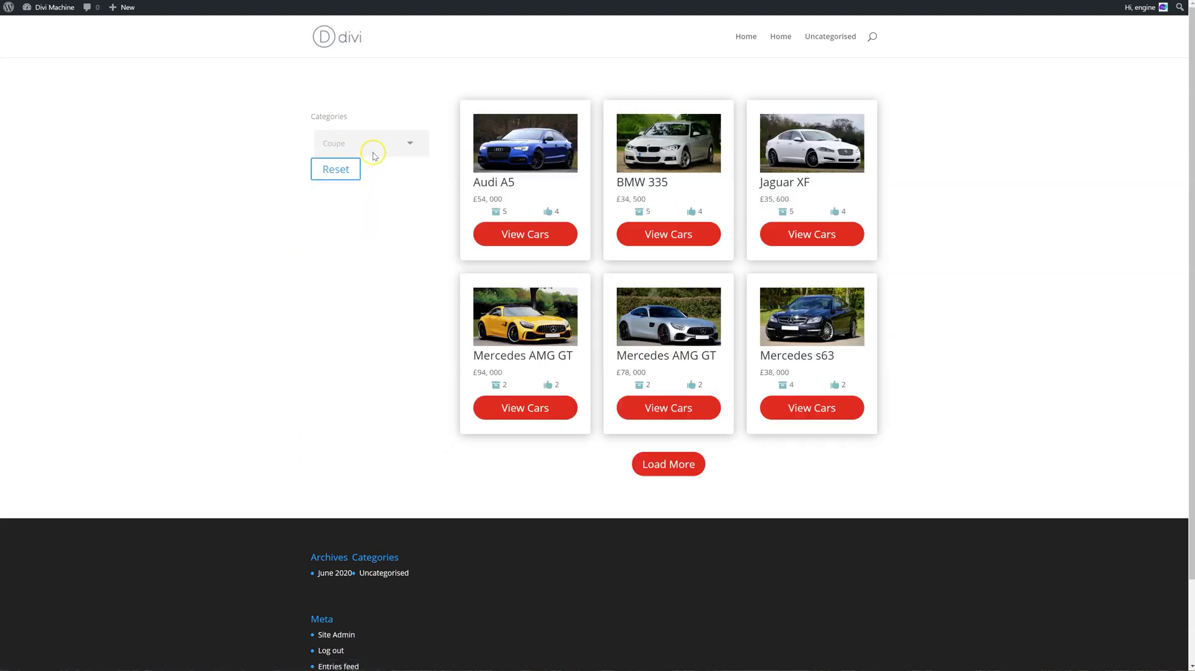
{"action": "left_click", "coordinate": [375, 147]}
{"action": "left_click", "coordinate": [368, 219]}
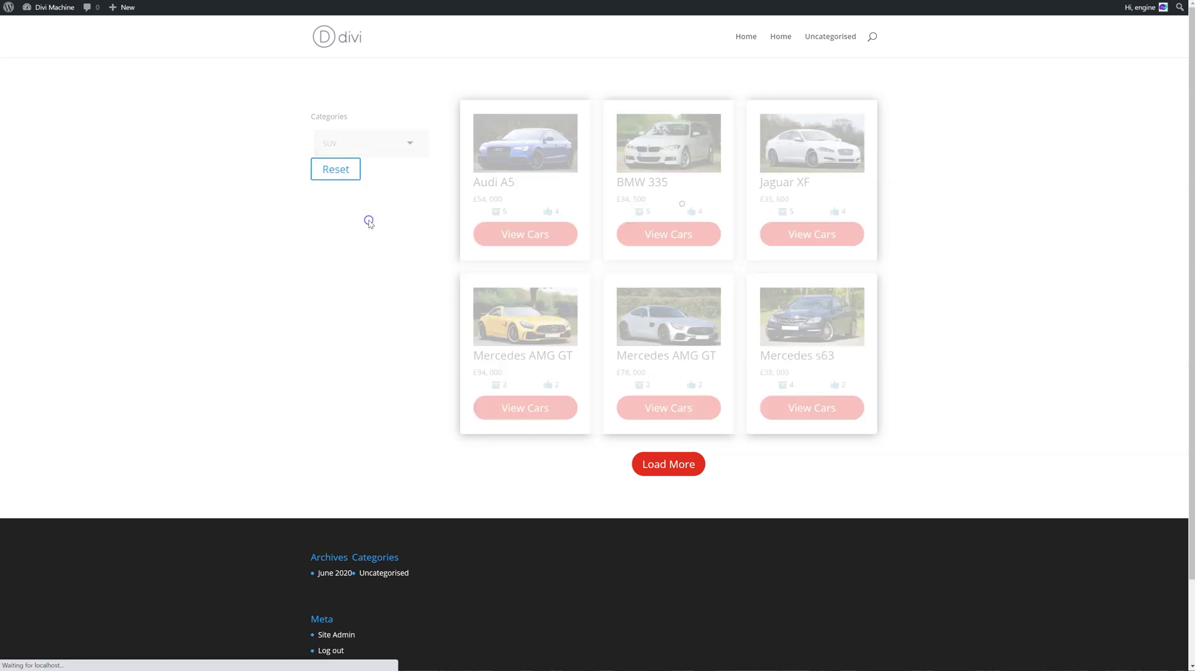
{"action": "left_click", "coordinate": [373, 152]}
{"action": "left_click", "coordinate": [377, 173]}
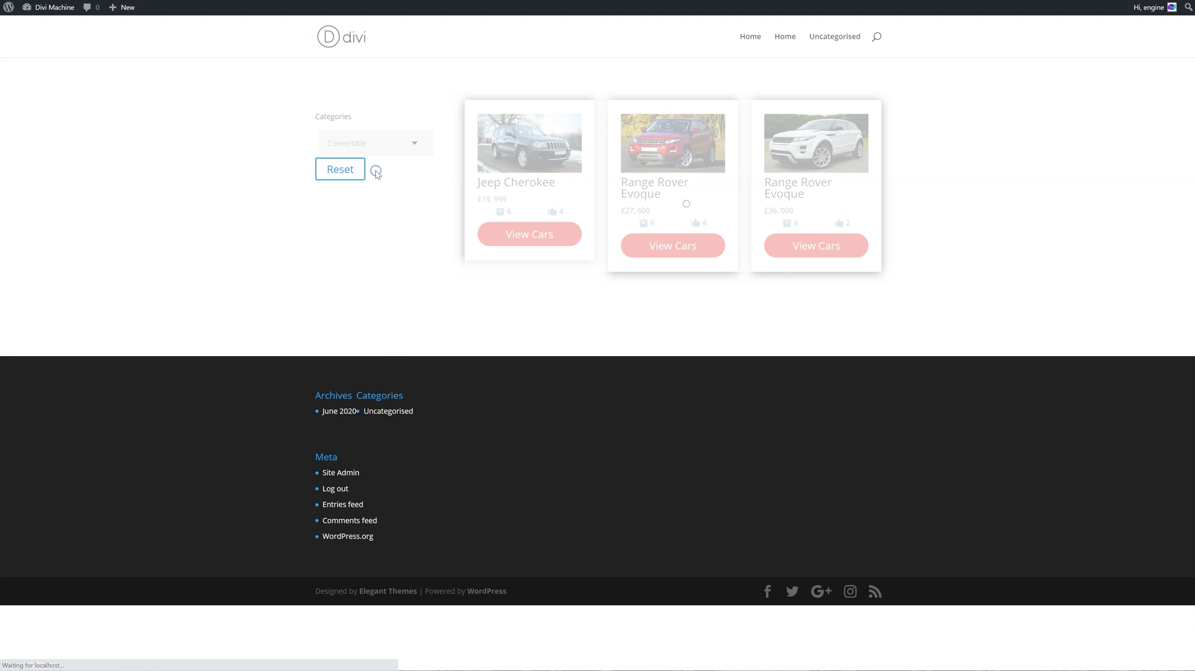
{"action": "left_click", "coordinate": [383, 142]}
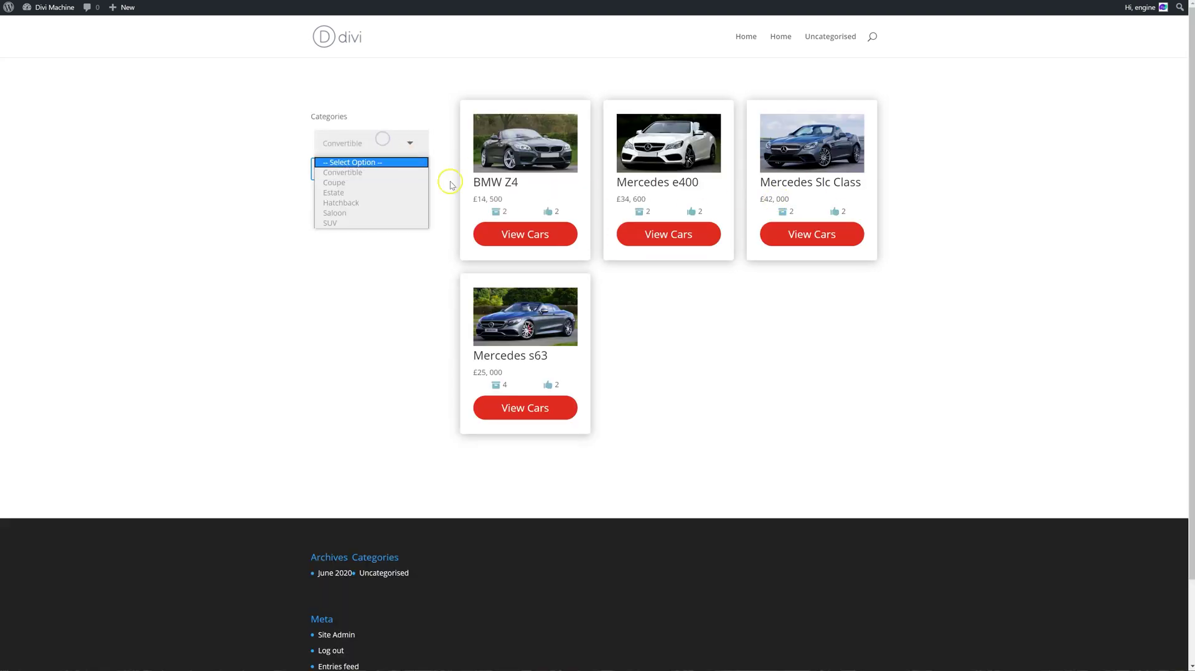
{"action": "left_click", "coordinate": [394, 182]}
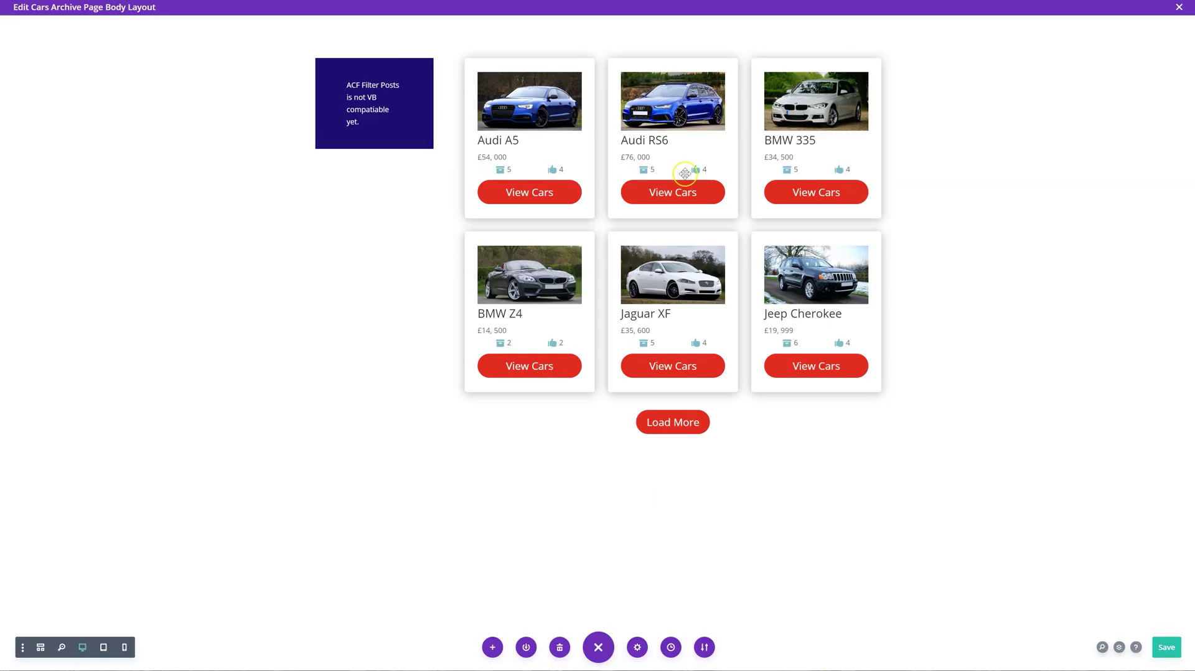
Step: Set the Archive Loop module's filter update animation style to Three Dots Bouncing with a red icon color, and save the settings
{"action": "left_click", "coordinate": [698, 169]}
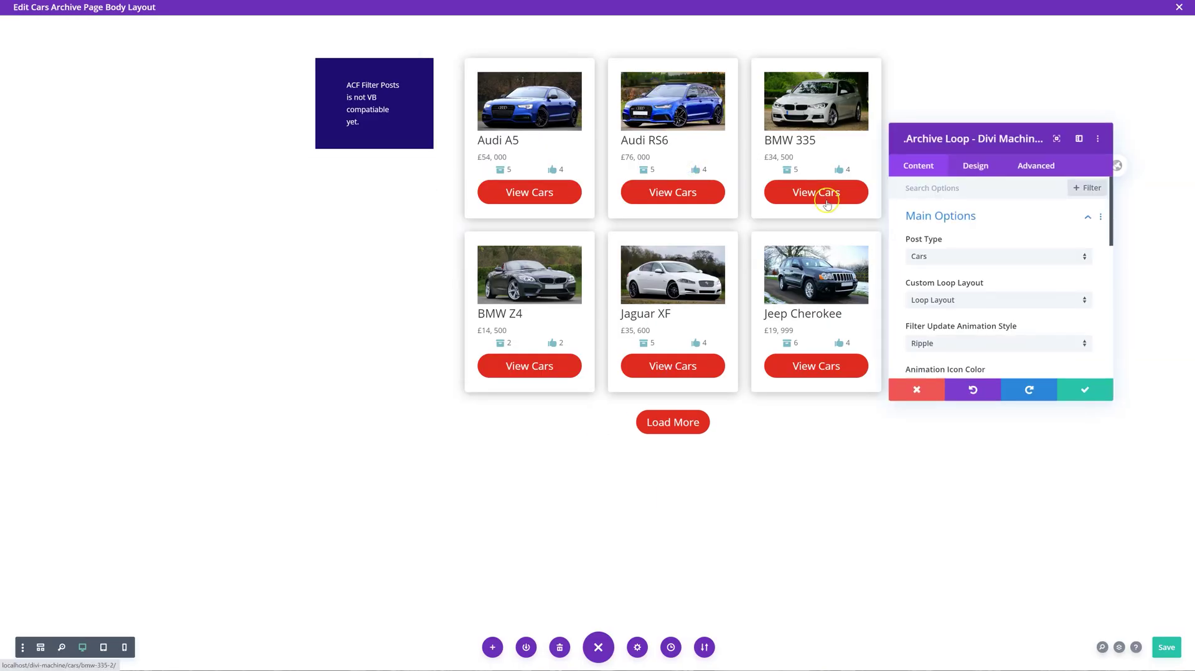
{"action": "left_click_drag", "start_coordinate": [945, 143], "coordinate": [947, 142]}
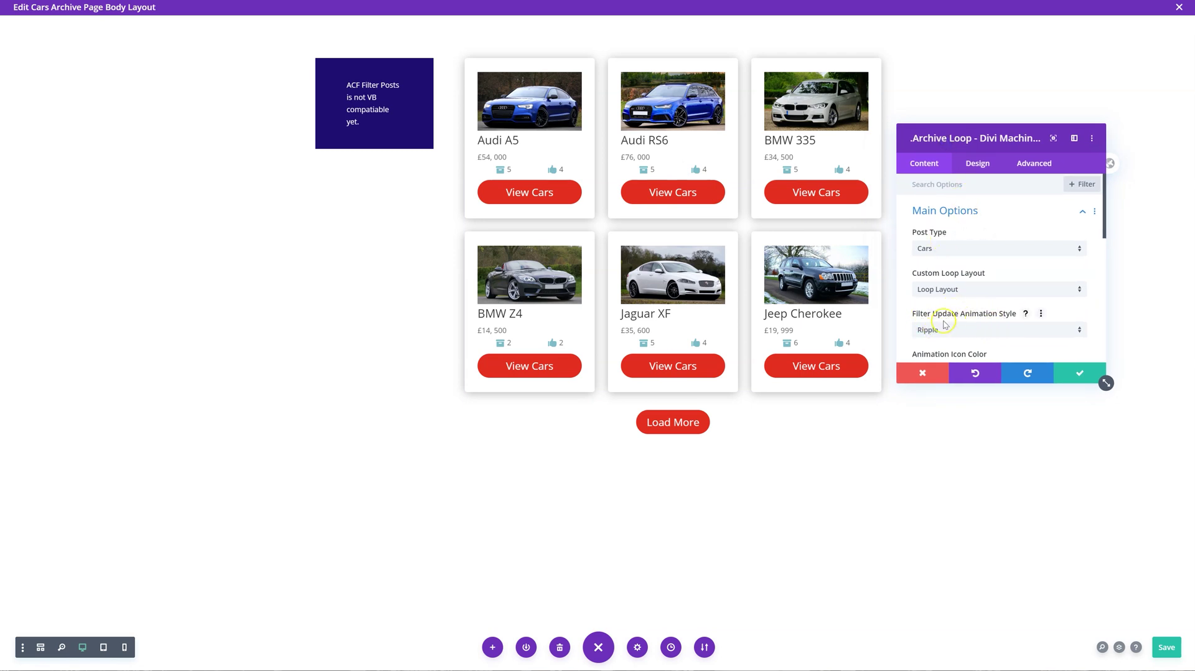
{"action": "left_click", "coordinate": [924, 330]}
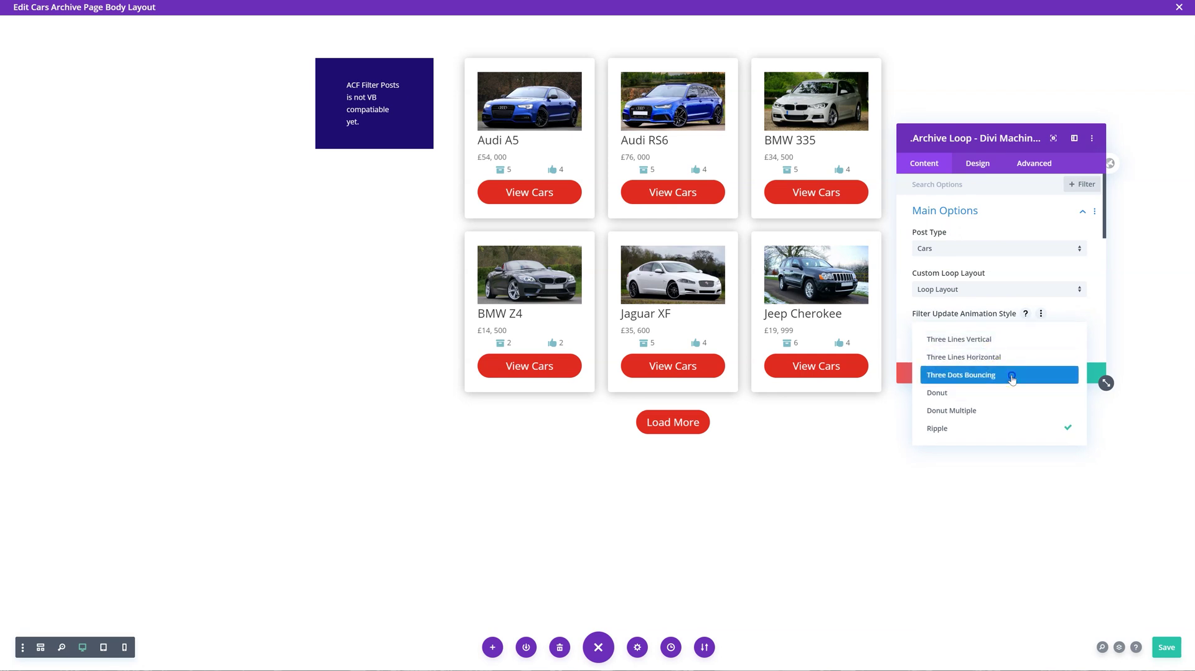
{"action": "left_click", "coordinate": [1012, 377]}
{"action": "scroll", "coordinate": [992, 314], "scroll_direction": "down", "scroll_amount": 2}
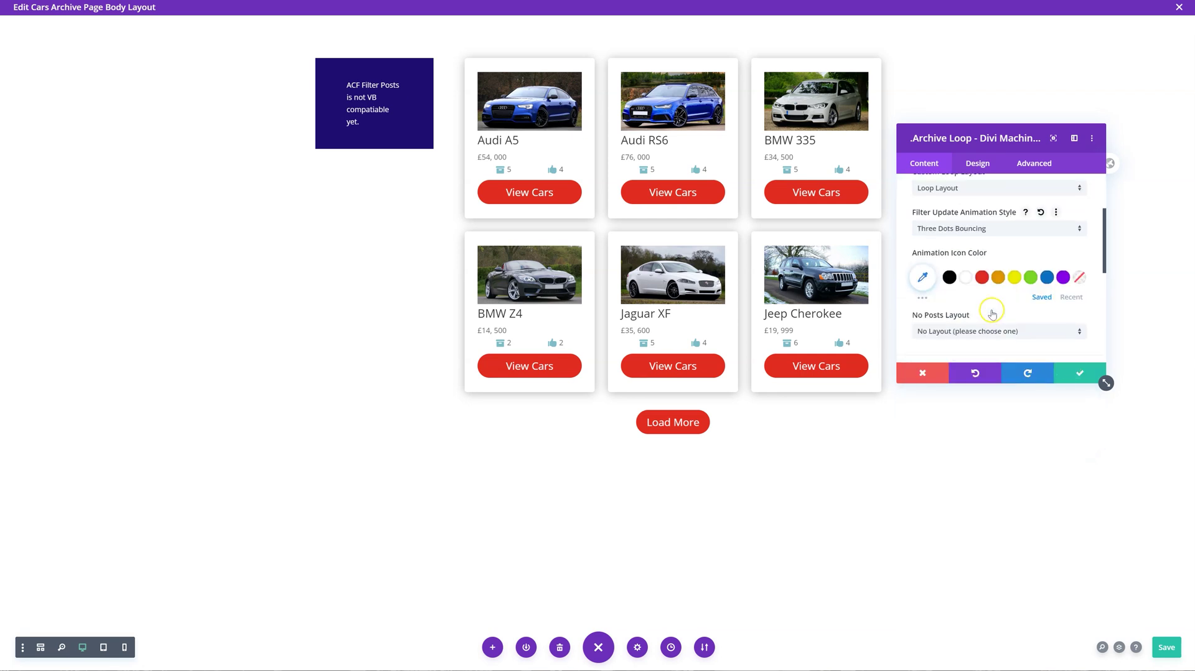
{"action": "left_click", "coordinate": [982, 274]}
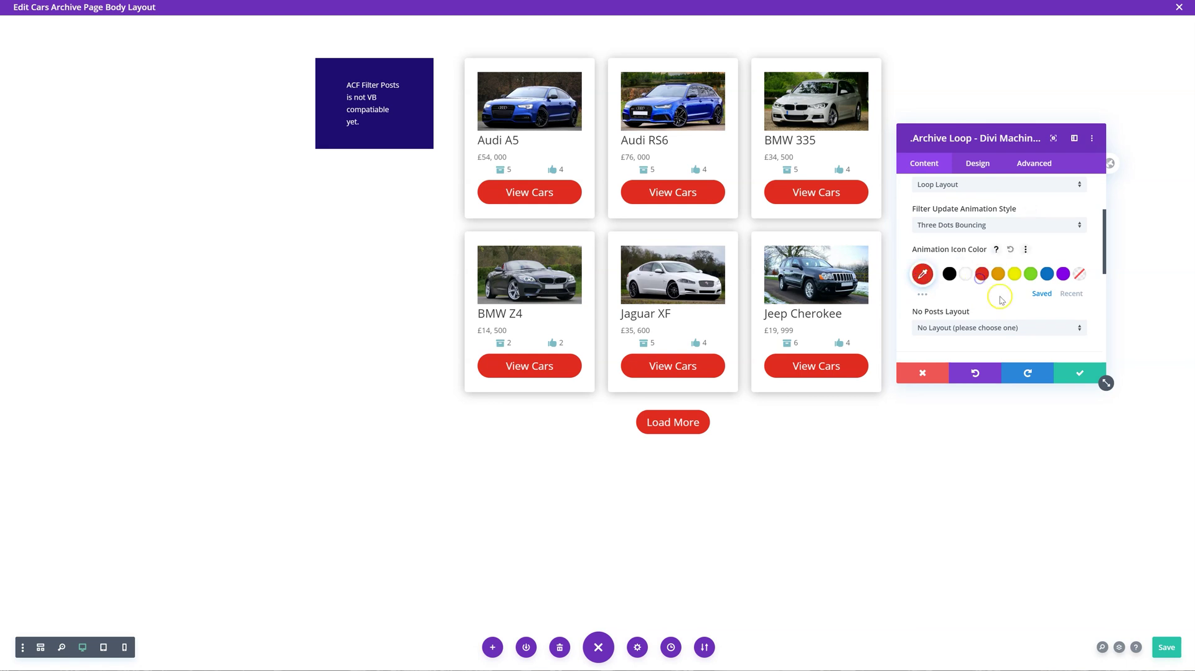
{"action": "left_click", "coordinate": [1070, 372]}
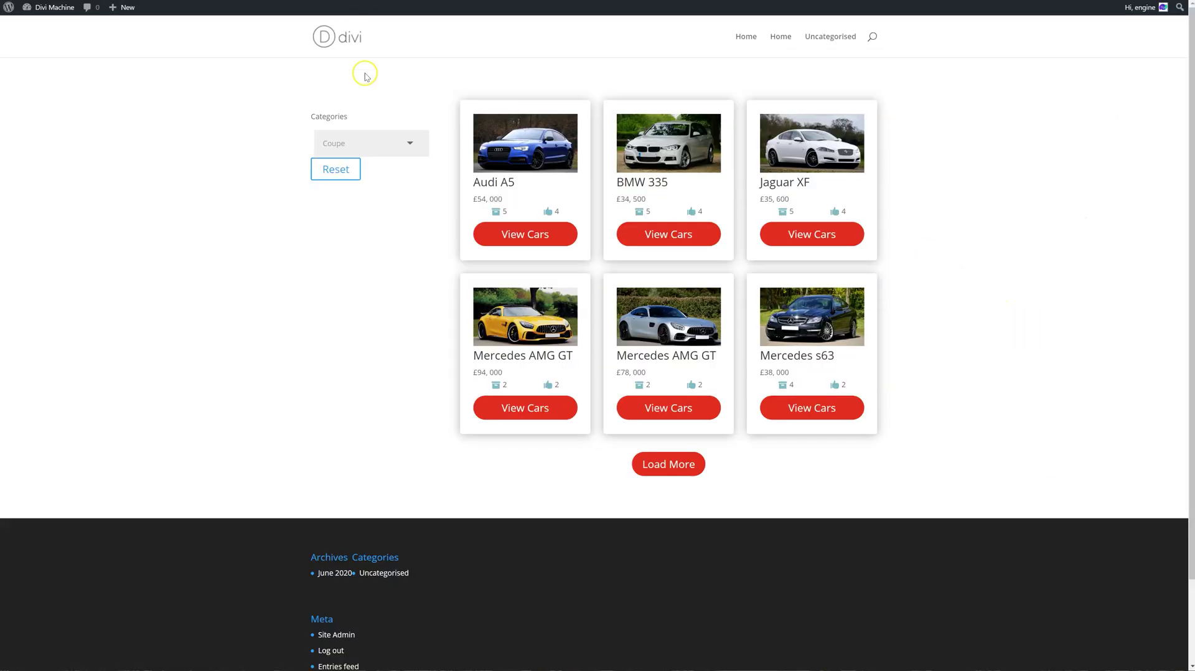
Step: Reload the live Cars archive page and check the loading animation by filtering on Convertible, Hatchback, Estate and SUV
{"action": "right_click", "coordinate": [395, 48]}
{"action": "left_click", "coordinate": [432, 89]}
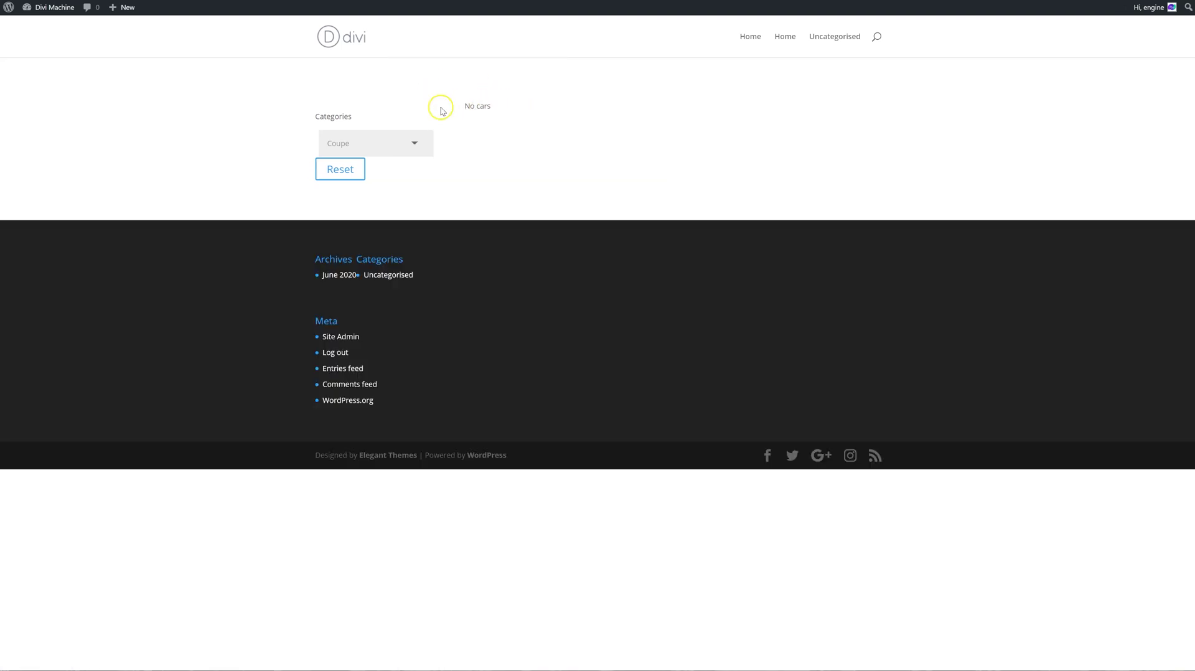
{"action": "left_click", "coordinate": [348, 145]}
{"action": "left_click", "coordinate": [364, 173]}
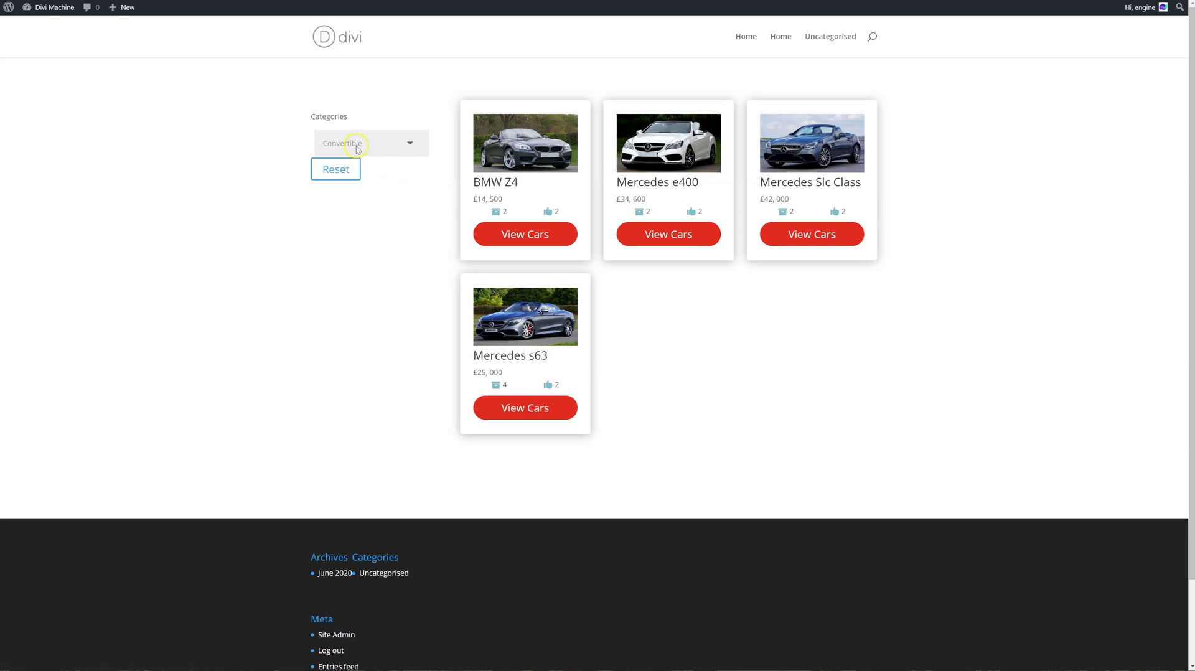
{"action": "left_click", "coordinate": [387, 144]}
{"action": "left_click", "coordinate": [367, 201]}
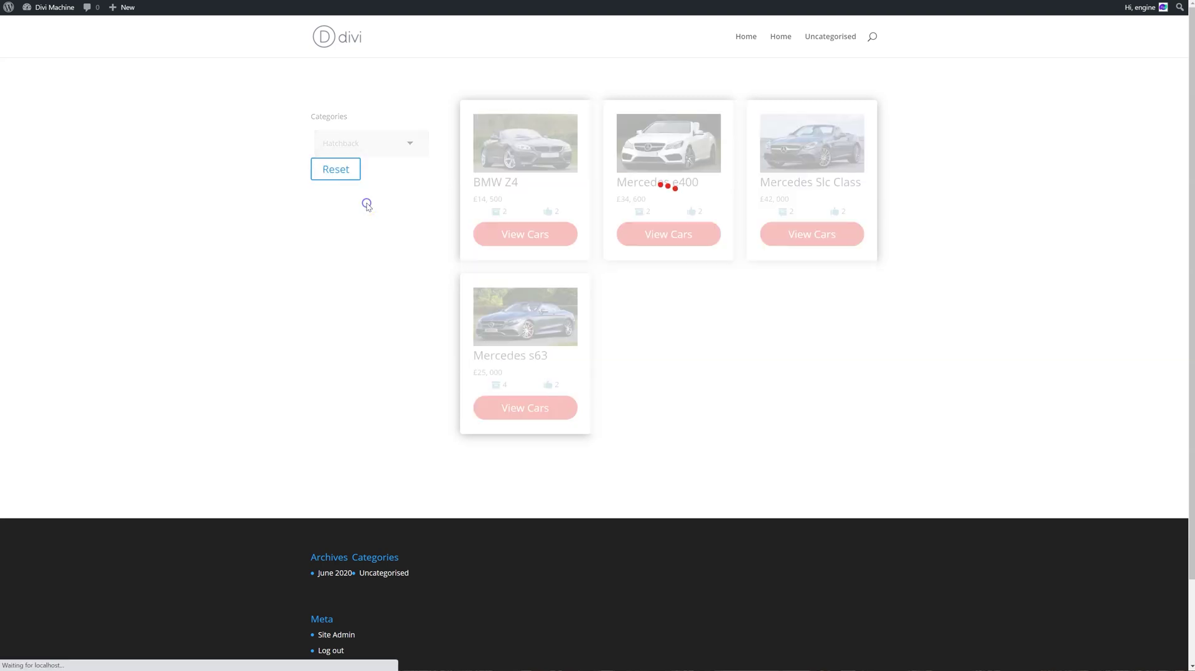
{"action": "left_click", "coordinate": [371, 147]}
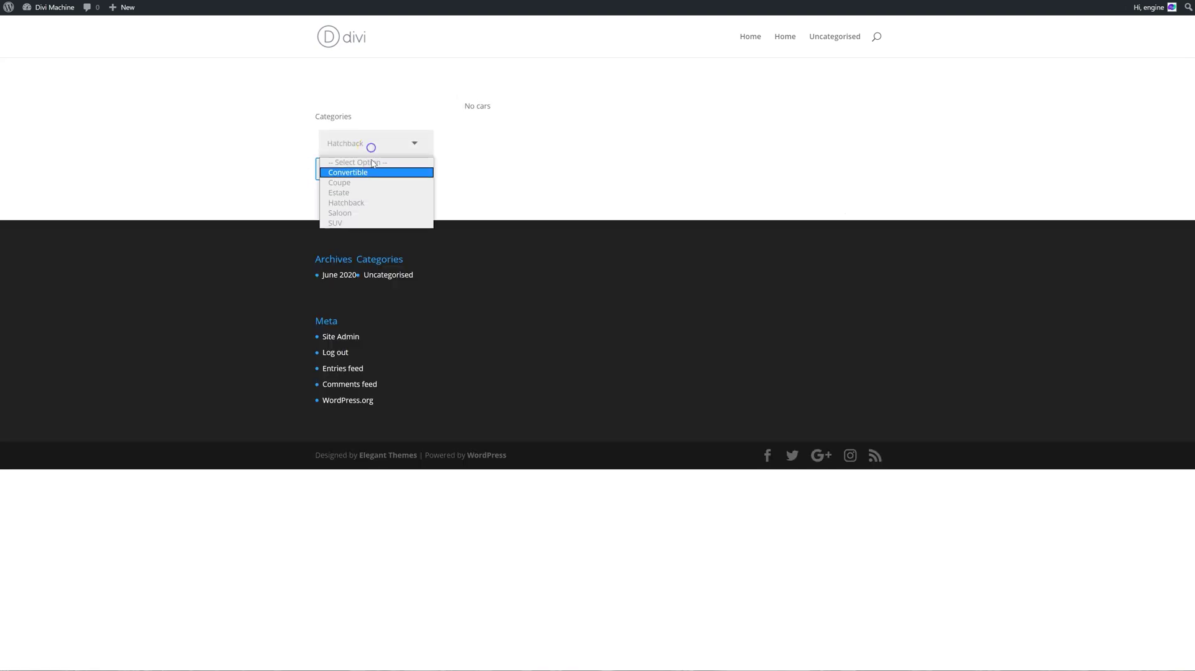
{"action": "left_click", "coordinate": [373, 193]}
{"action": "left_click", "coordinate": [386, 152]}
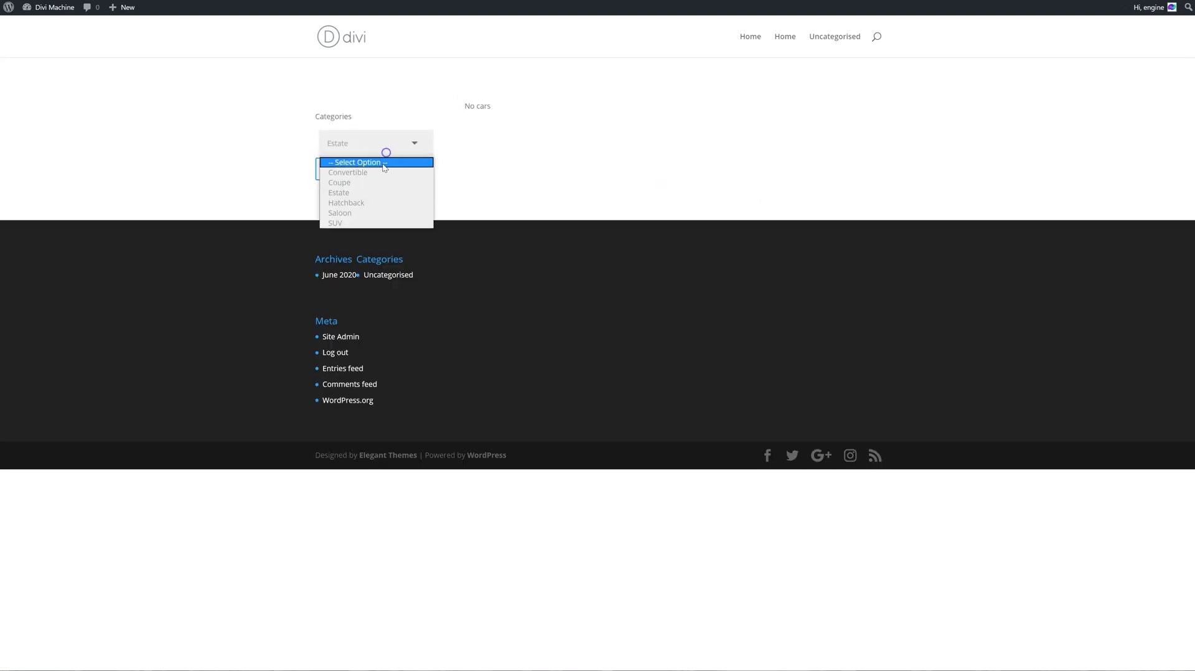
{"action": "left_click", "coordinate": [373, 223]}
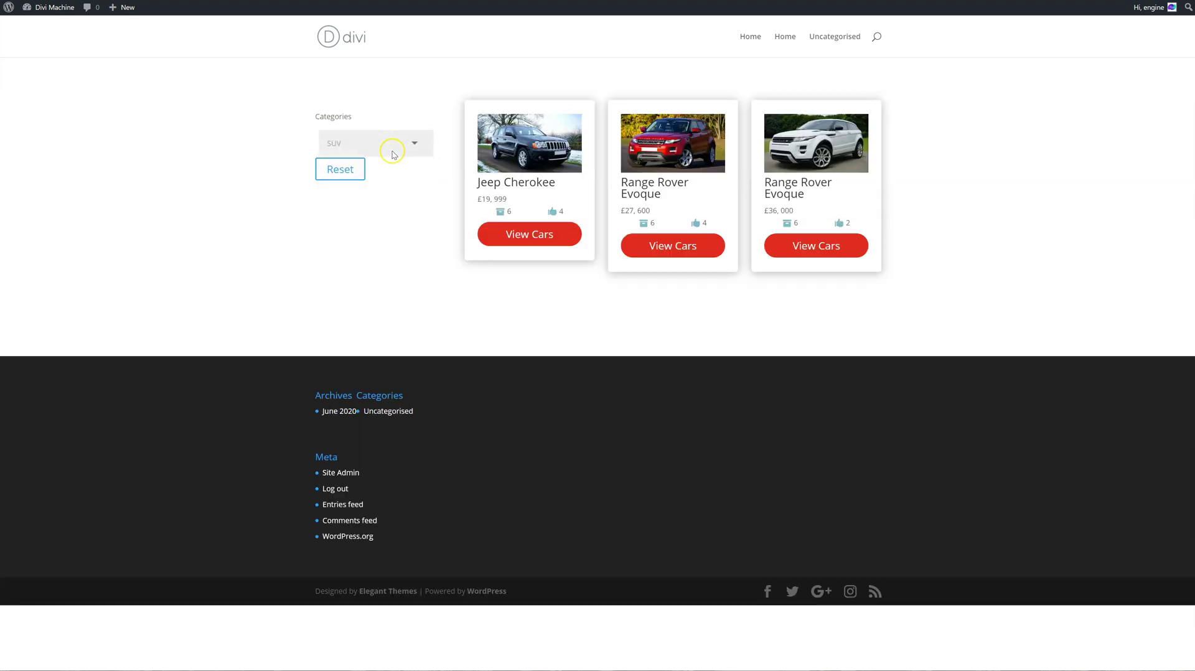
Step: Clear the category filter on the live page, filter by Coupe, and clear the selection again
{"action": "left_click", "coordinate": [394, 154]}
{"action": "left_click", "coordinate": [381, 163]}
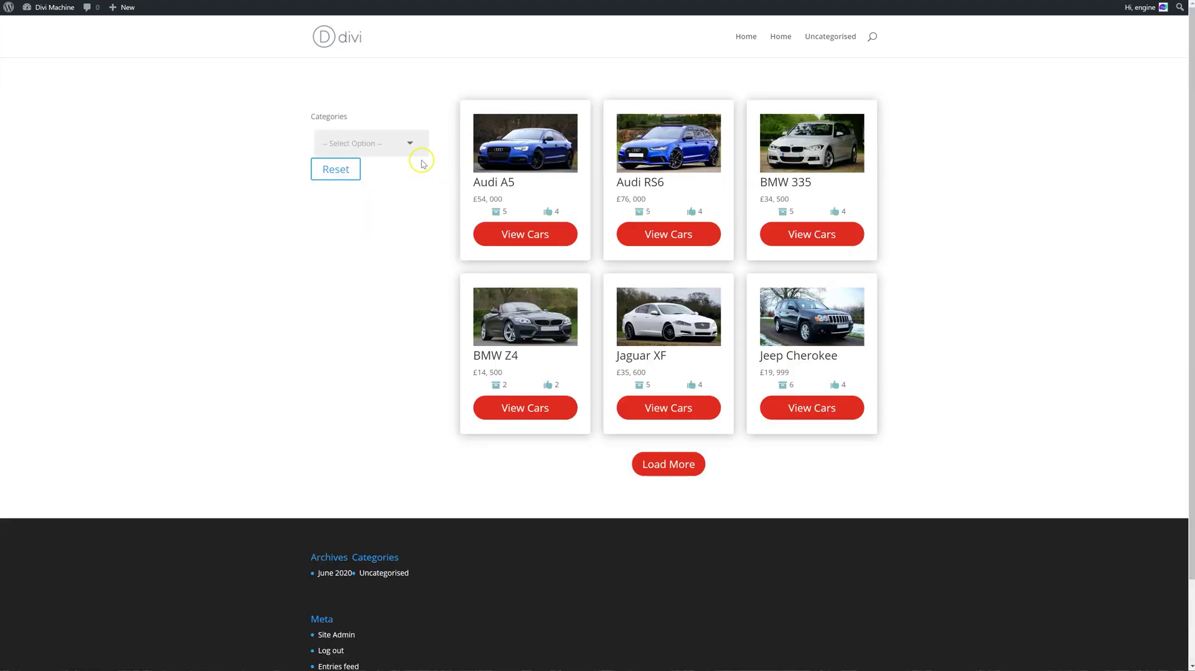
{"action": "left_click", "coordinate": [381, 145]}
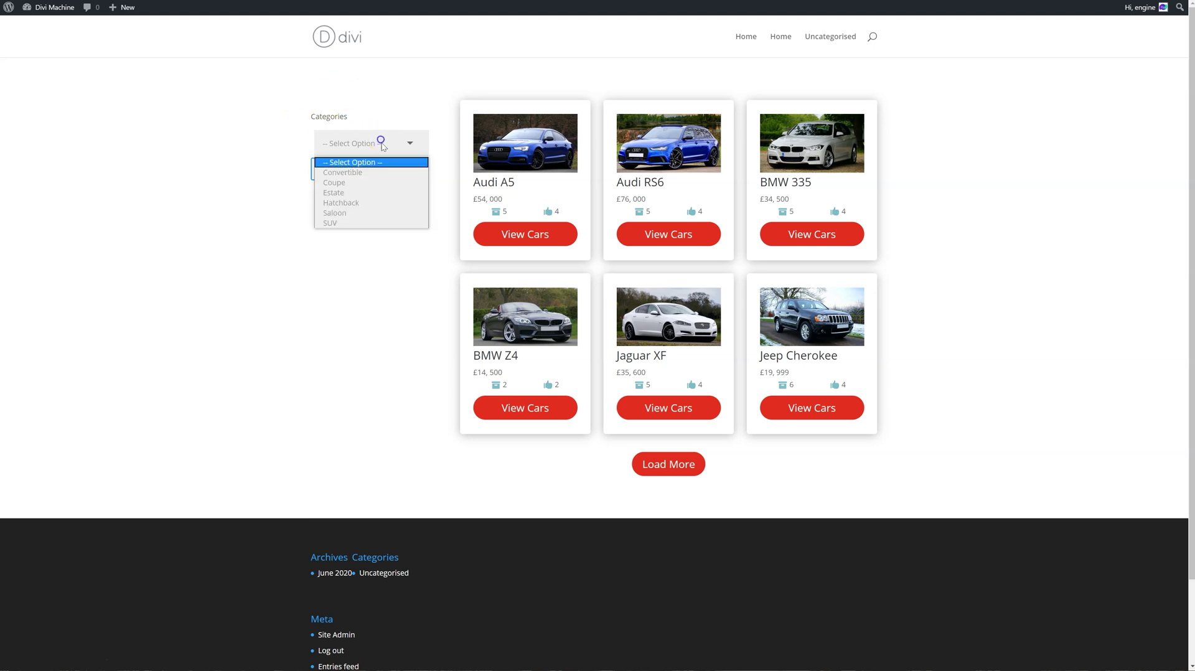
{"action": "left_click", "coordinate": [386, 182]}
{"action": "left_click", "coordinate": [382, 143]}
{"action": "left_click", "coordinate": [376, 162]}
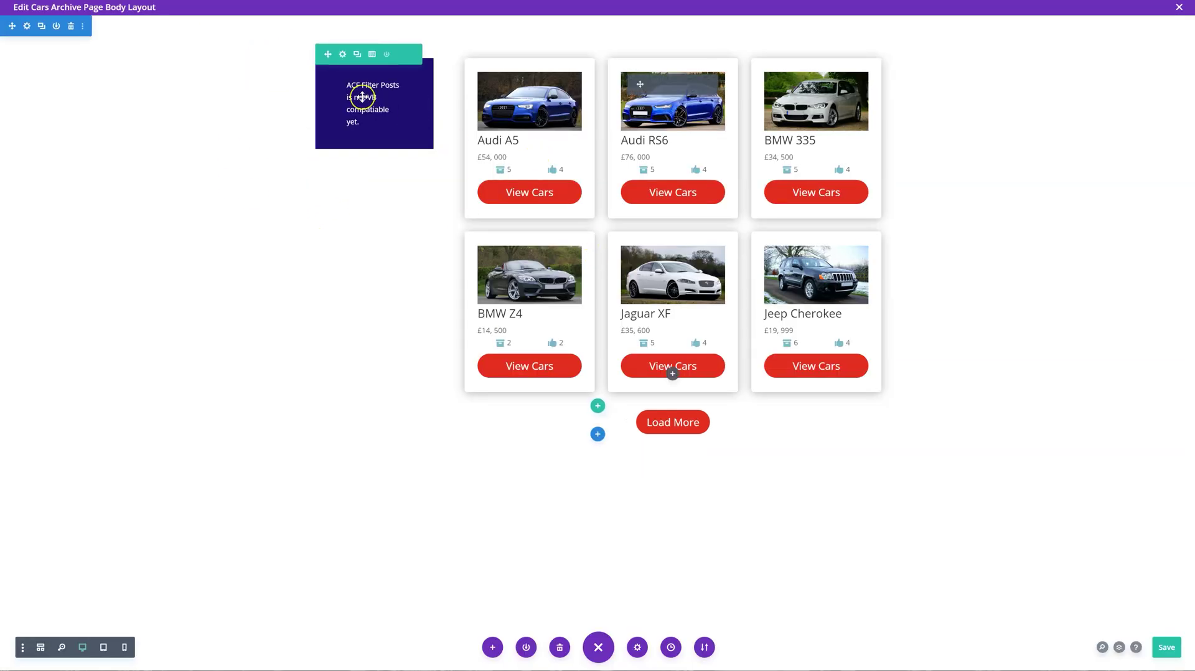
Step: Enable custom styles for the button in the Filter Posts module's design settings
{"action": "left_click", "coordinate": [357, 78]}
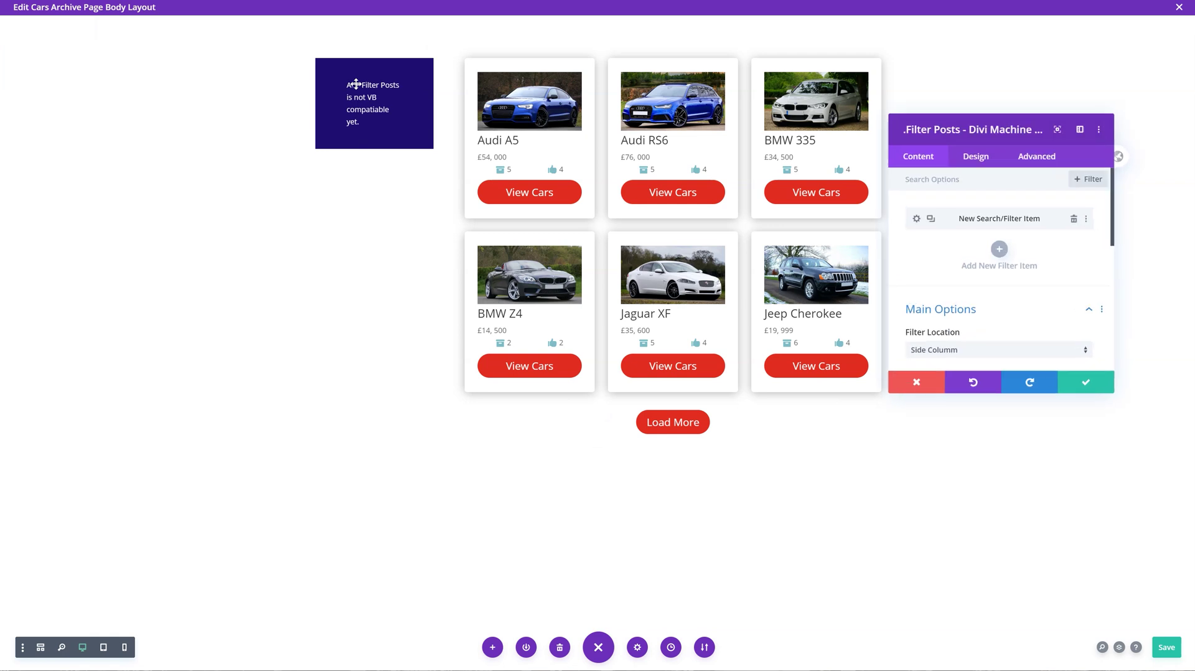
{"action": "left_click", "coordinate": [976, 163]}
{"action": "scroll", "coordinate": [994, 279], "scroll_direction": "down", "scroll_amount": 2}
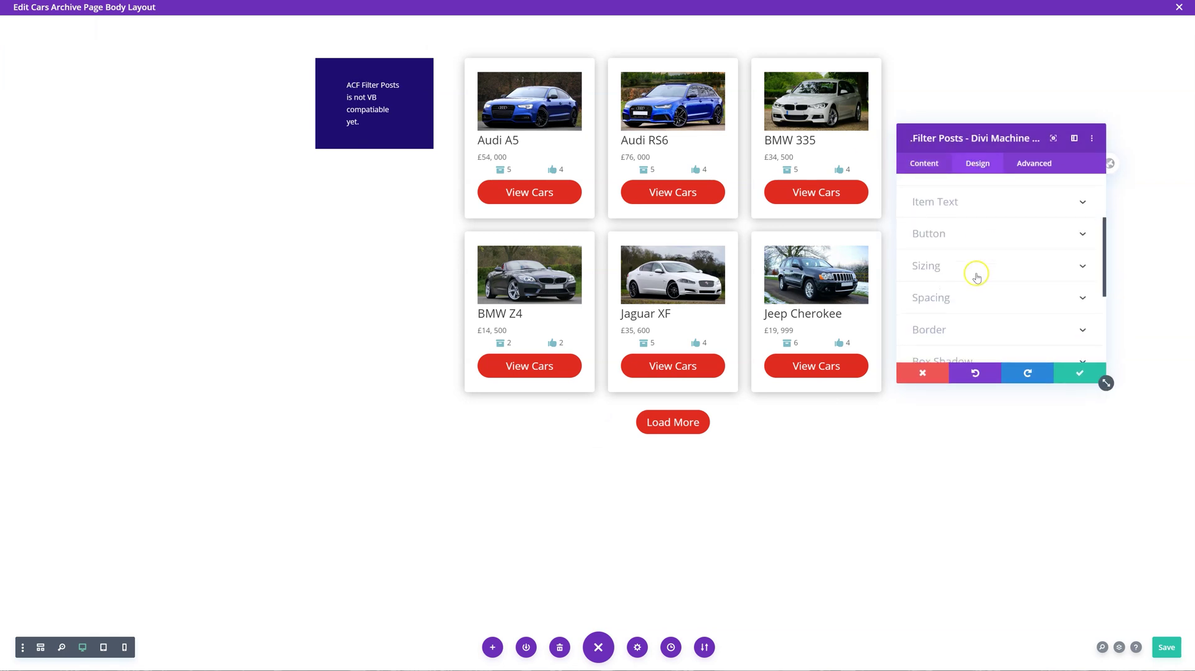
{"action": "left_click", "coordinate": [969, 235]}
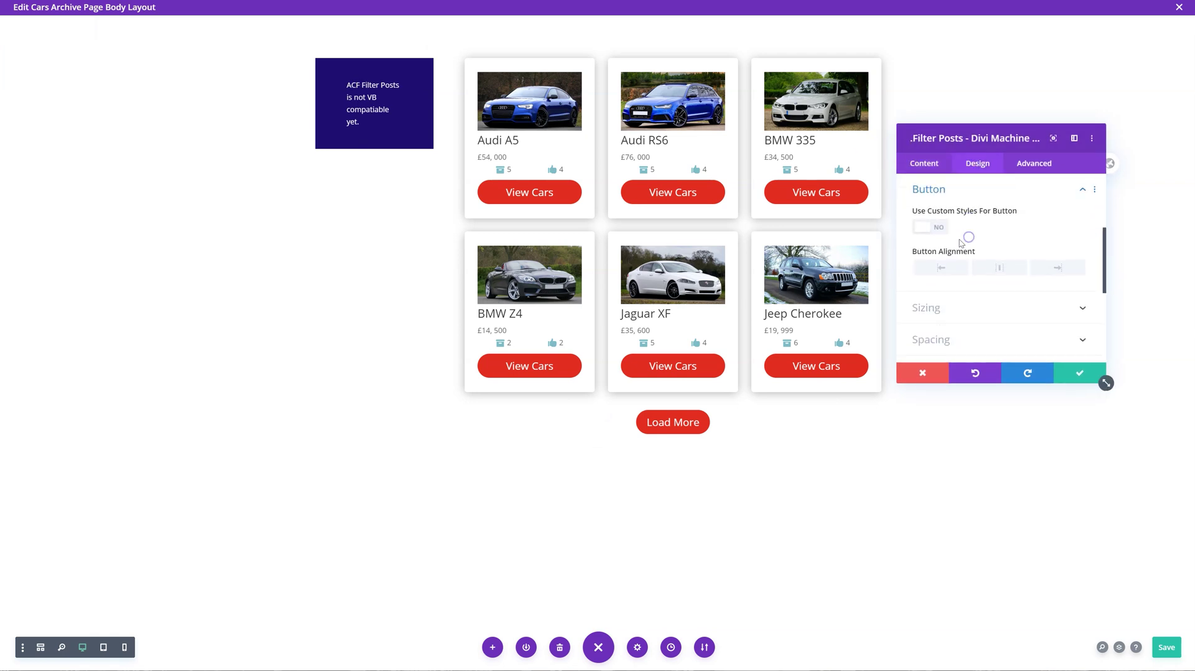
{"action": "left_click", "coordinate": [961, 194]}
{"action": "scroll", "coordinate": [954, 249], "scroll_direction": "up", "scroll_amount": 3}
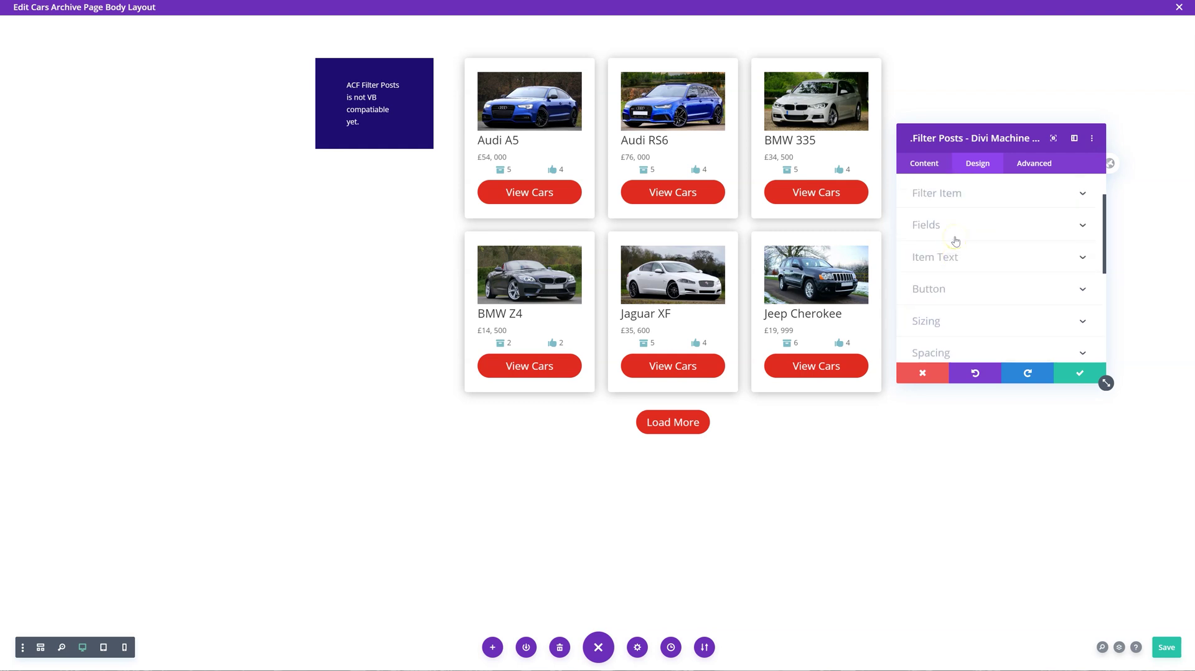
{"action": "scroll", "coordinate": [957, 249], "scroll_direction": "up", "scroll_amount": 2}
{"action": "scroll", "coordinate": [958, 249], "scroll_direction": "down", "scroll_amount": 3}
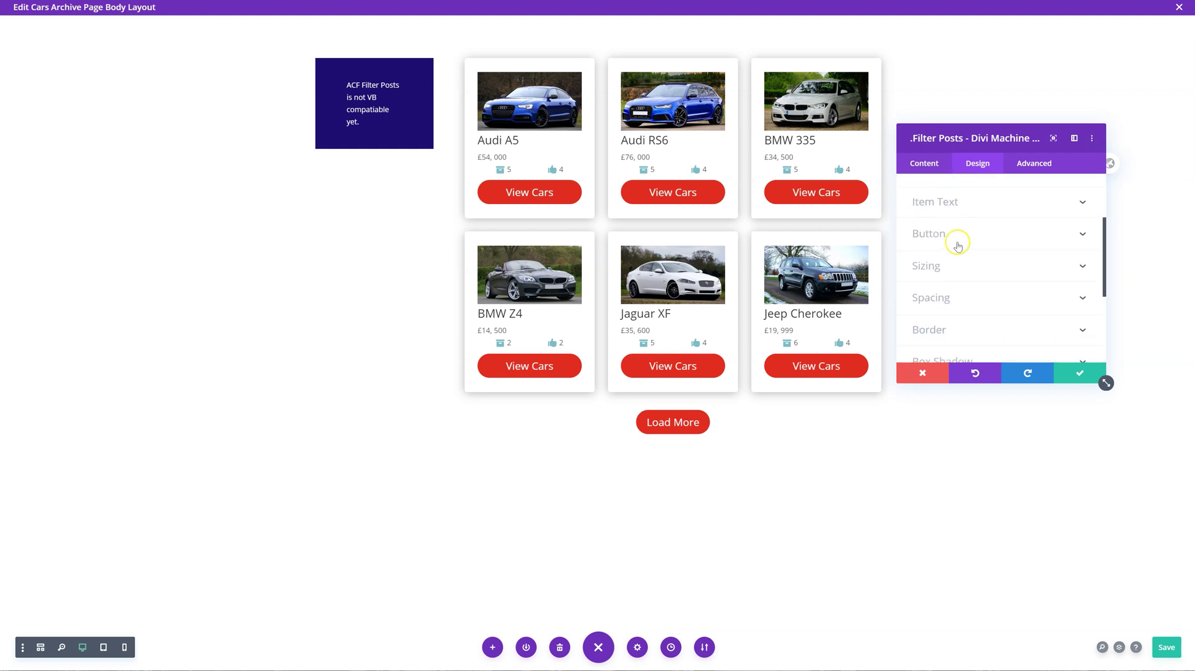
{"action": "left_click", "coordinate": [960, 237]}
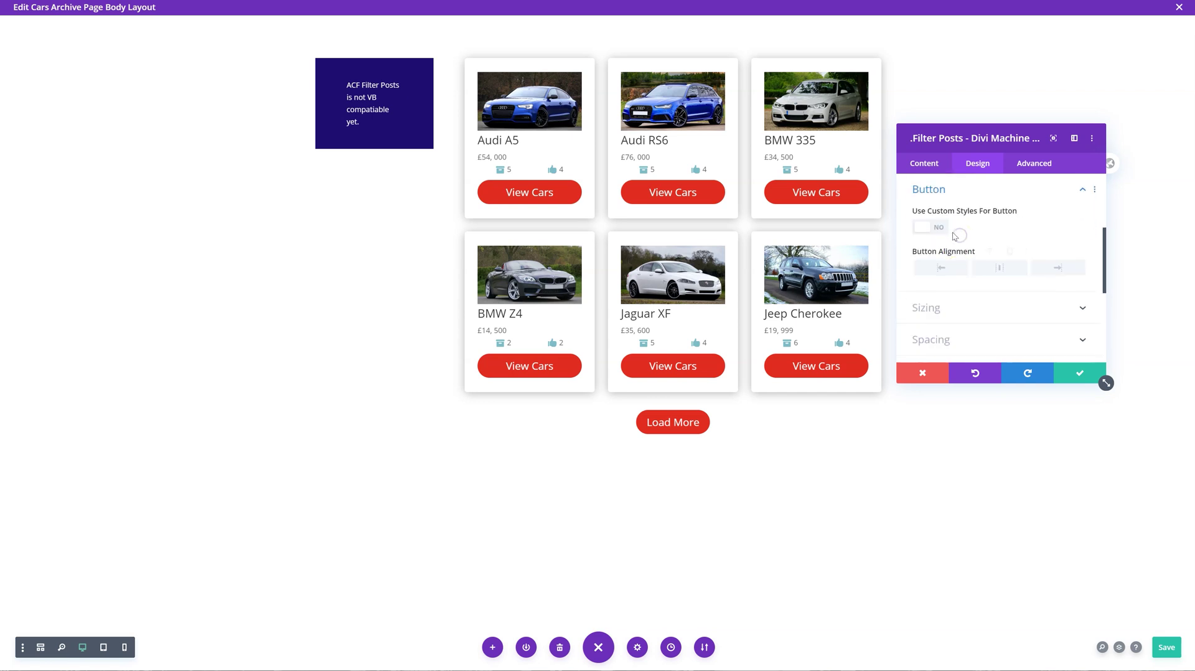
{"action": "left_click", "coordinate": [937, 228]}
{"action": "scroll", "coordinate": [958, 299], "scroll_direction": "down", "scroll_amount": 2}
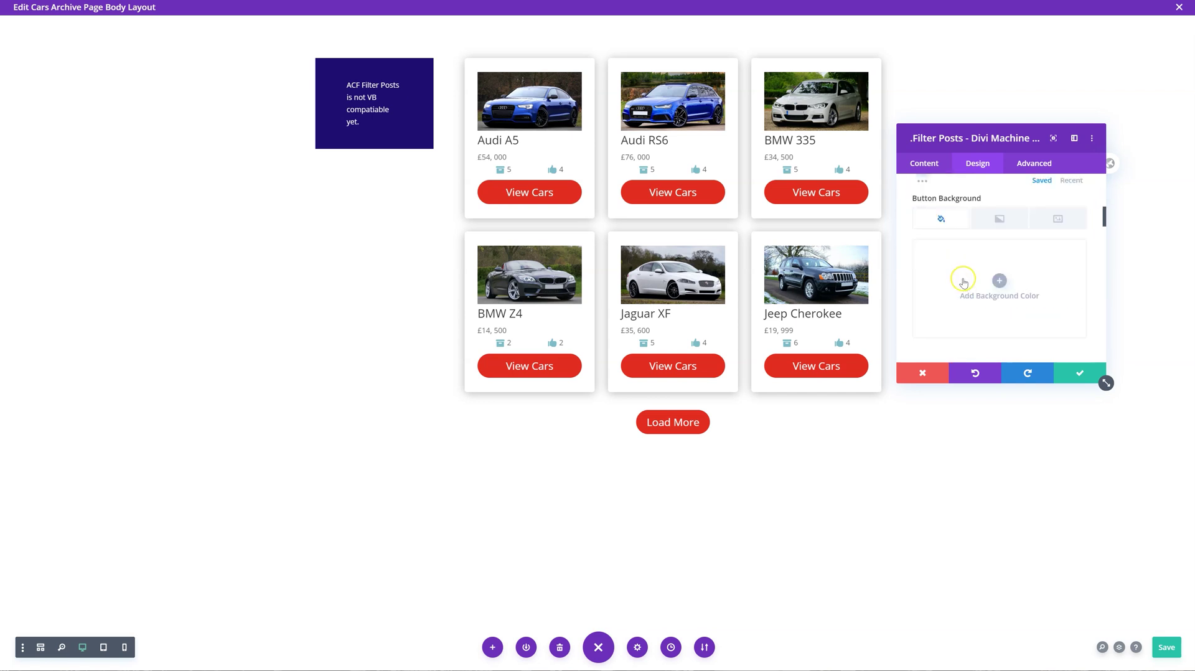
{"action": "scroll", "coordinate": [955, 267], "scroll_direction": "up", "scroll_amount": 2}
{"action": "scroll", "coordinate": [996, 249], "scroll_direction": "up", "scroll_amount": 1}
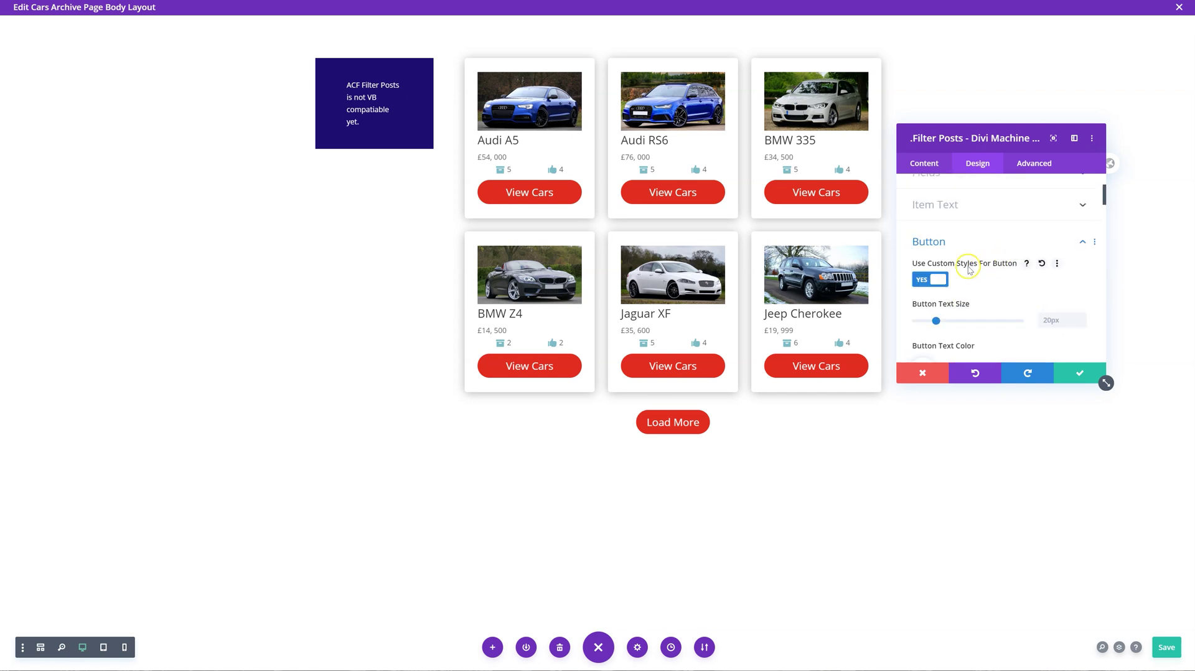
Step: Set the Filter Posts button's text size to 12px and text color to black, and save the module settings
{"action": "scroll", "coordinate": [965, 264], "scroll_direction": "down", "scroll_amount": 2}
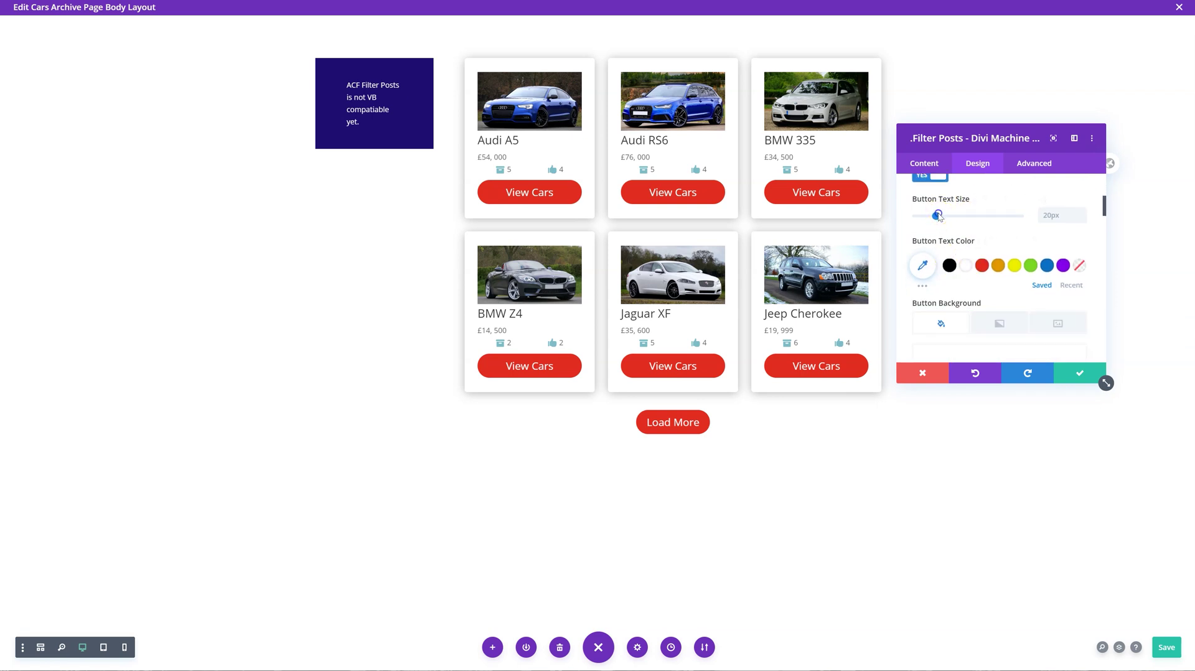
{"action": "left_click_drag", "start_coordinate": [929, 215], "coordinate": [920, 214]}
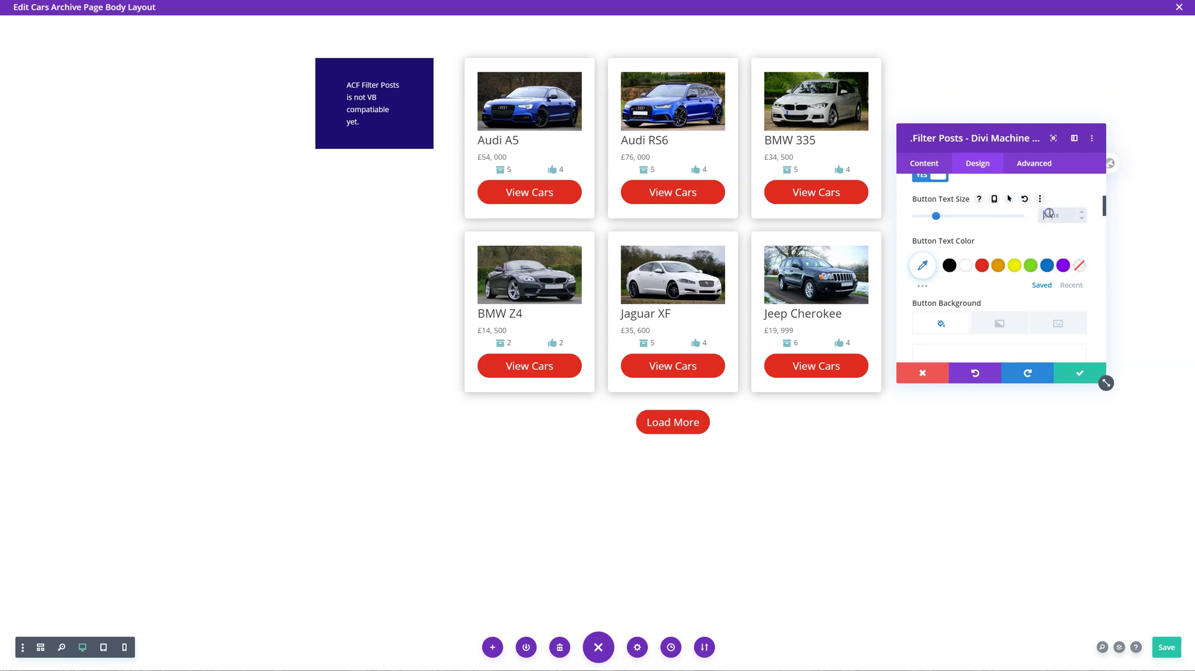
{"action": "left_click", "coordinate": [949, 265]}
{"action": "scroll", "coordinate": [975, 312], "scroll_direction": "down", "scroll_amount": 2}
{"action": "left_click", "coordinate": [975, 326]}
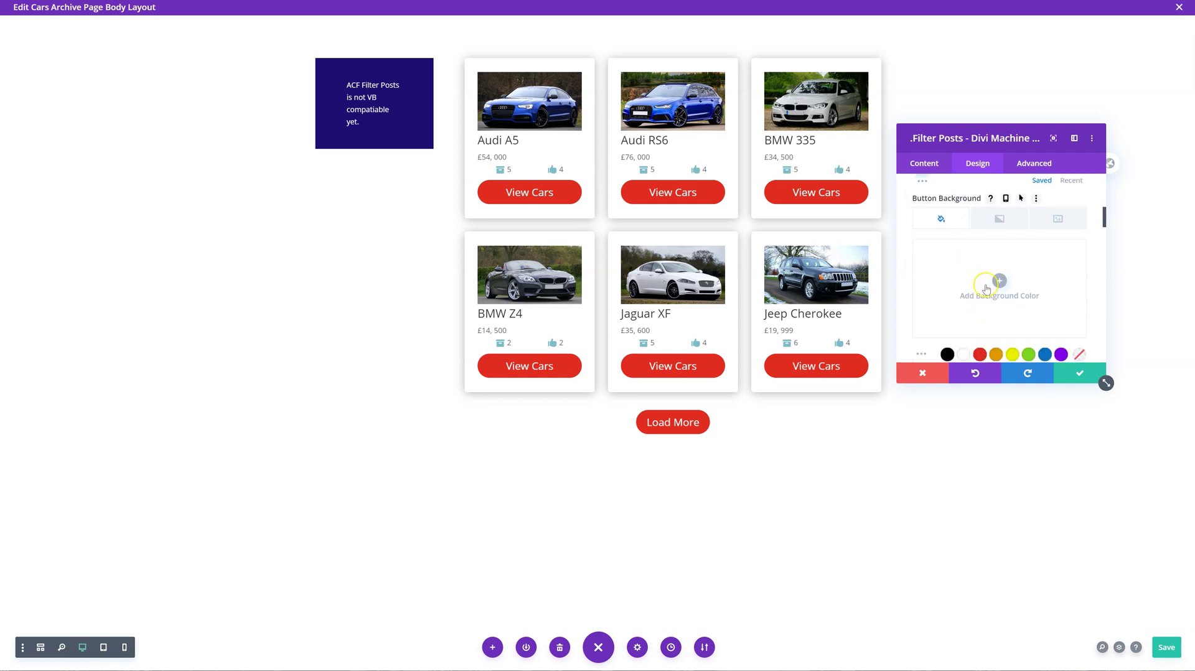
{"action": "left_click", "coordinate": [1080, 373]}
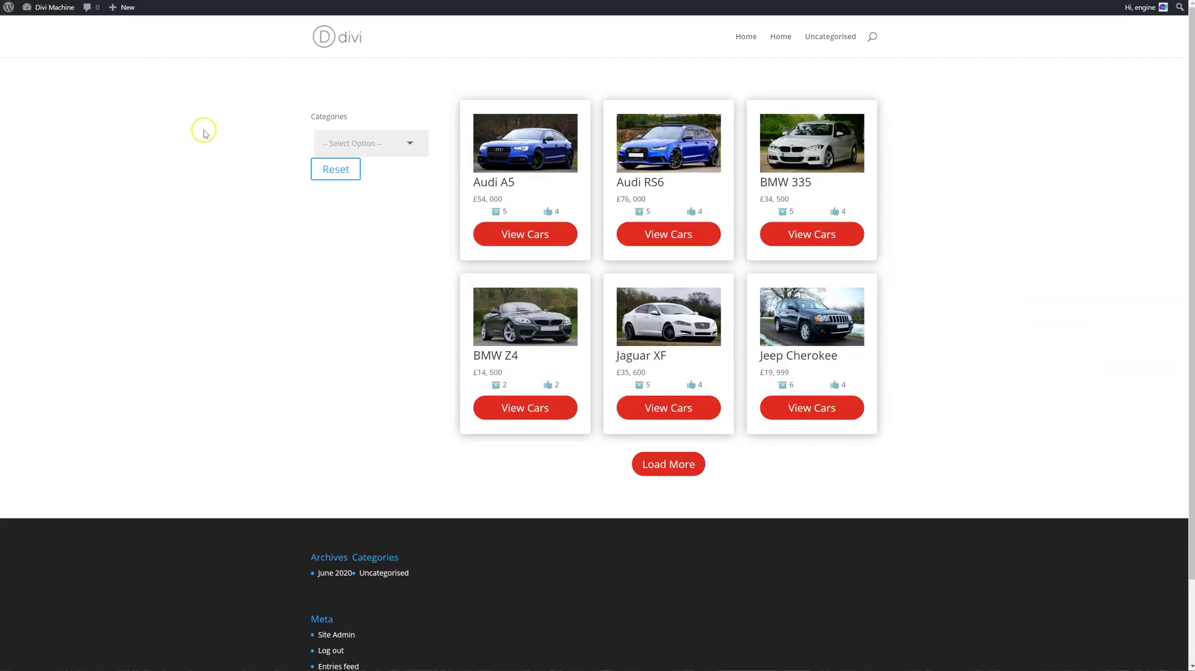
Step: Reload the live Cars archive page to check the reset button's styling
{"action": "right_click", "coordinate": [199, 124]}
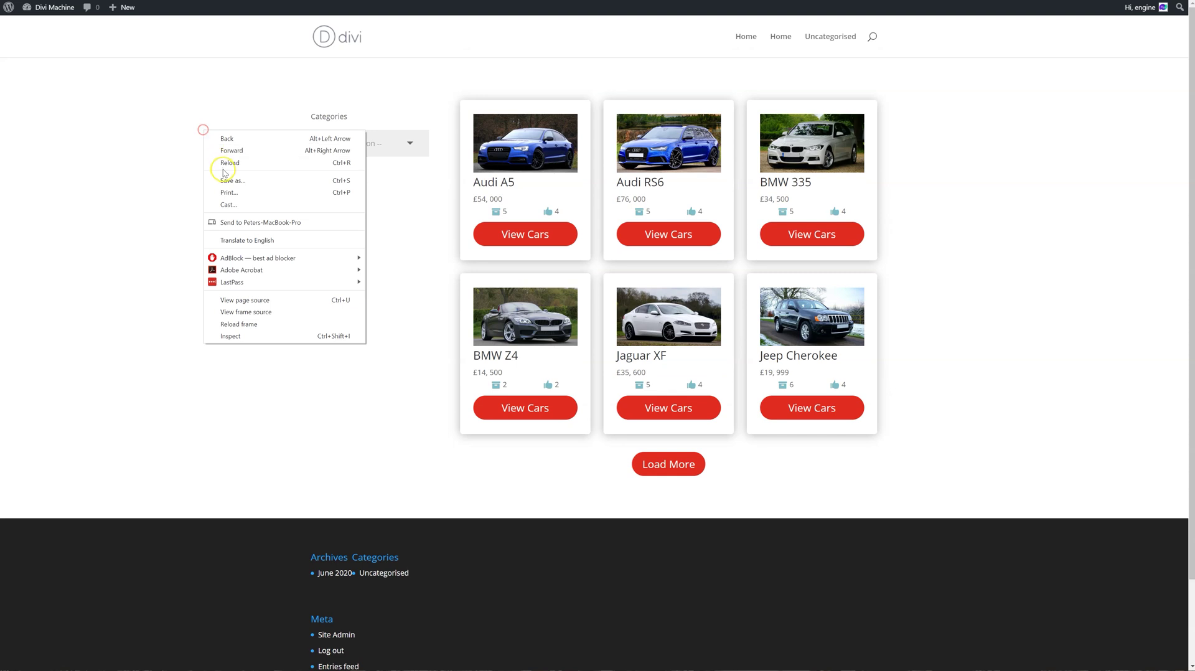
{"action": "left_click", "coordinate": [223, 166]}
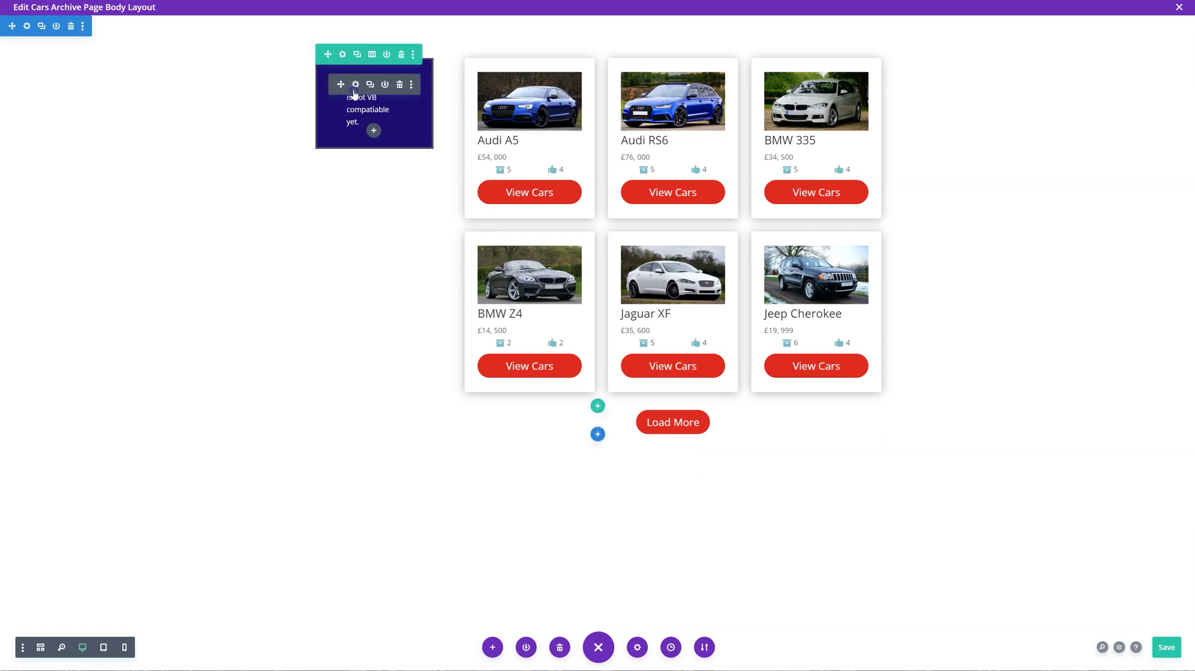
Step: Set the border width of the Filter Posts module's button to 0px and save the module settings
{"action": "left_click", "coordinate": [355, 86]}
{"action": "left_click", "coordinate": [977, 163]}
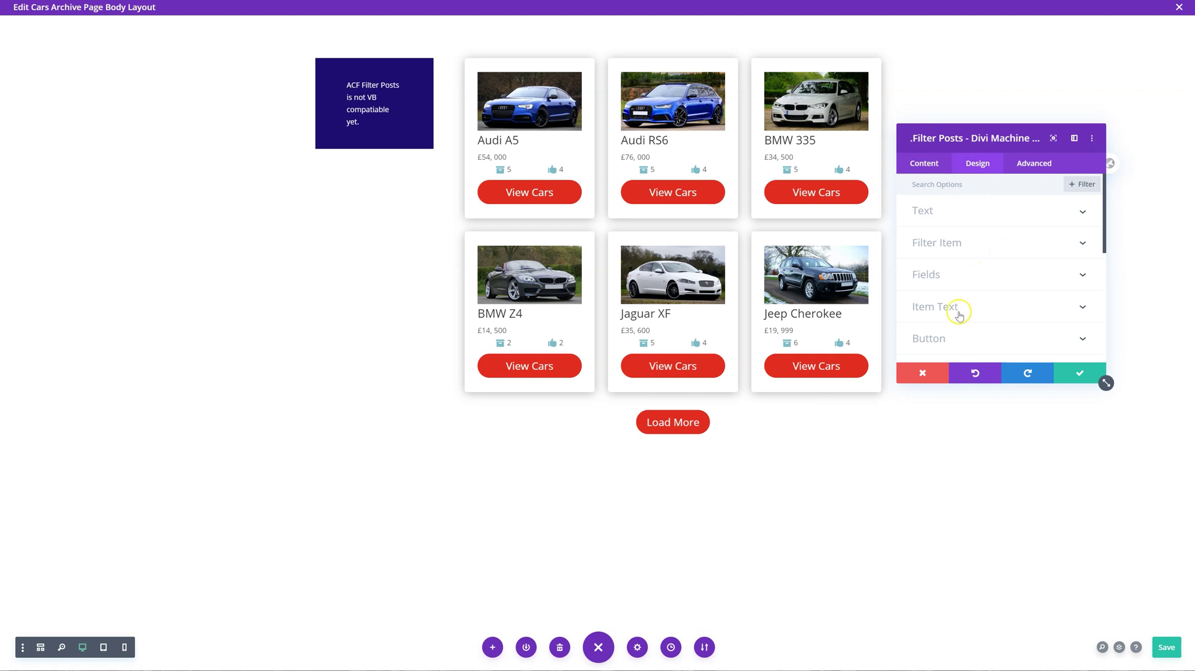
{"action": "left_click", "coordinate": [956, 338]}
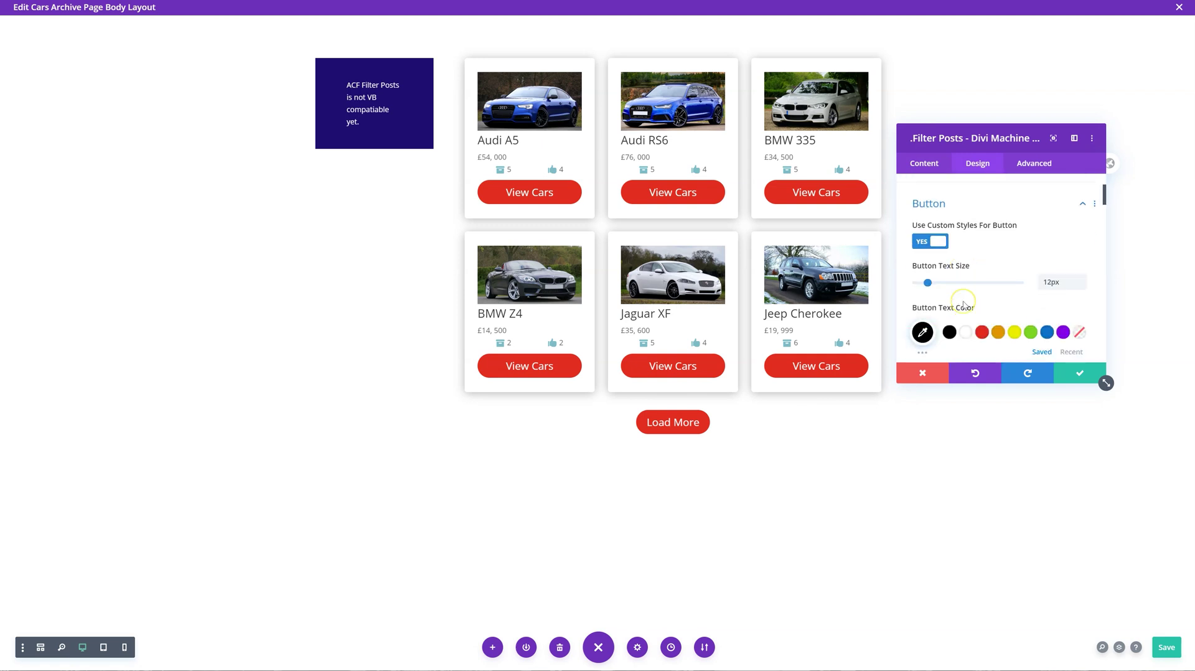
{"action": "scroll", "coordinate": [964, 305], "scroll_direction": "down", "scroll_amount": 1}
{"action": "scroll", "coordinate": [964, 302], "scroll_direction": "down", "scroll_amount": 3}
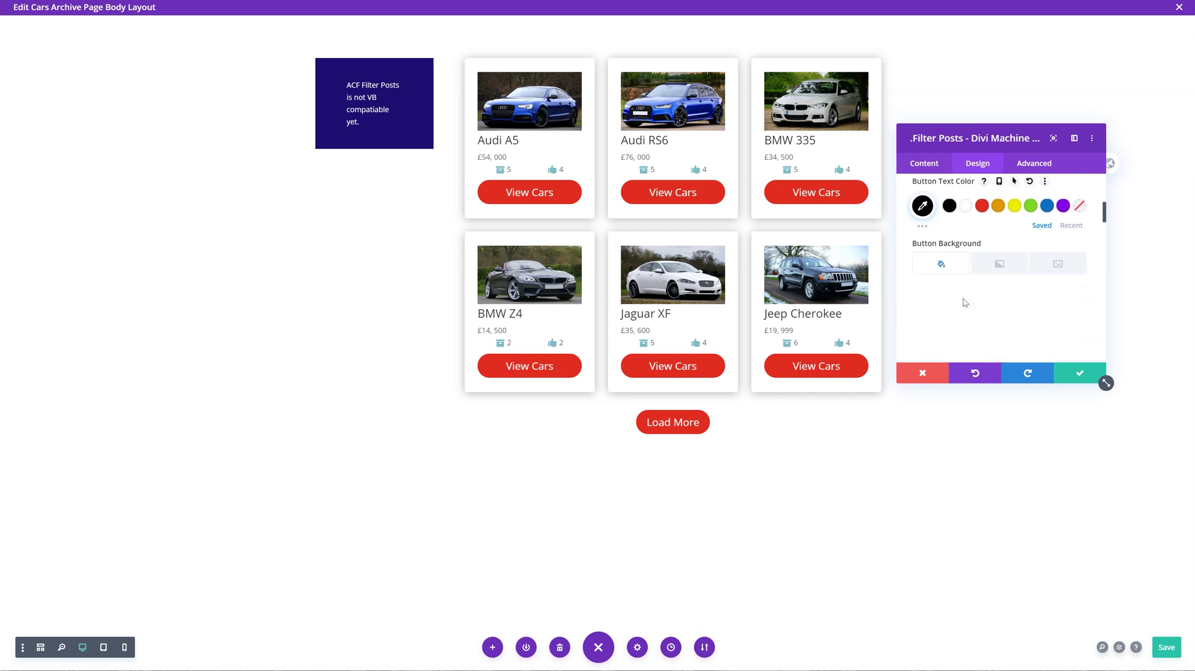
{"action": "left_click", "coordinate": [922, 300]}
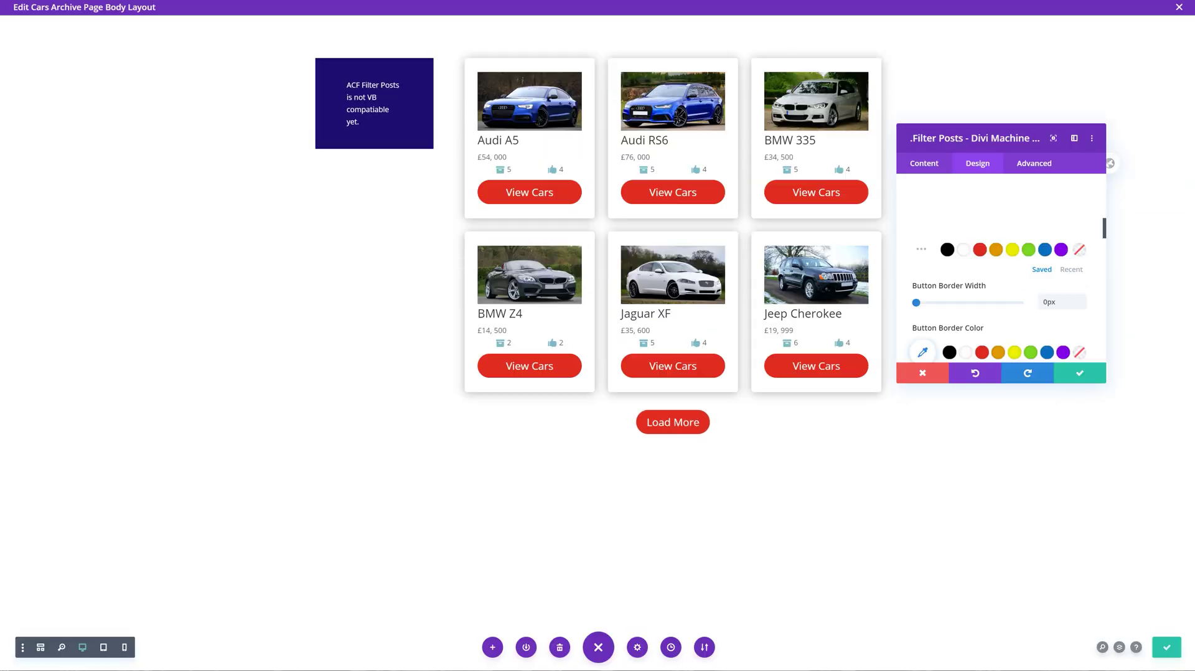
{"action": "left_click", "coordinate": [1066, 374]}
Step: Add a filter item named Price to the Filter Posts module that filters by Advanced Custom Field (ACF Plugin)
{"action": "left_click", "coordinate": [356, 85]}
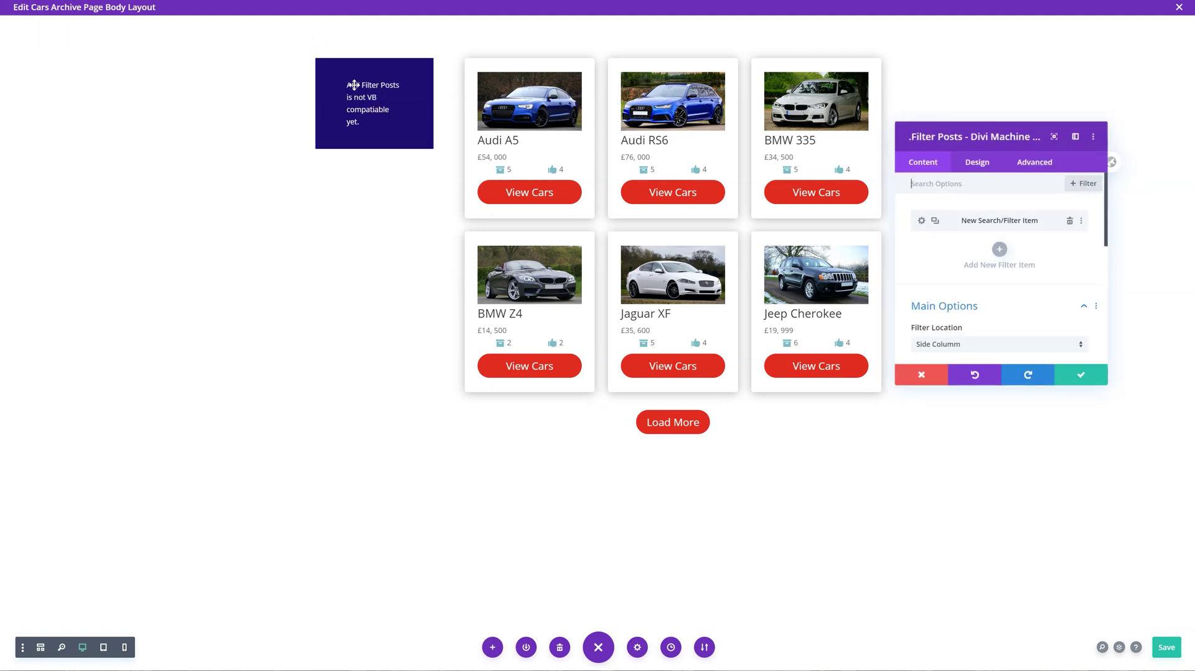
{"action": "left_click", "coordinate": [1000, 249]}
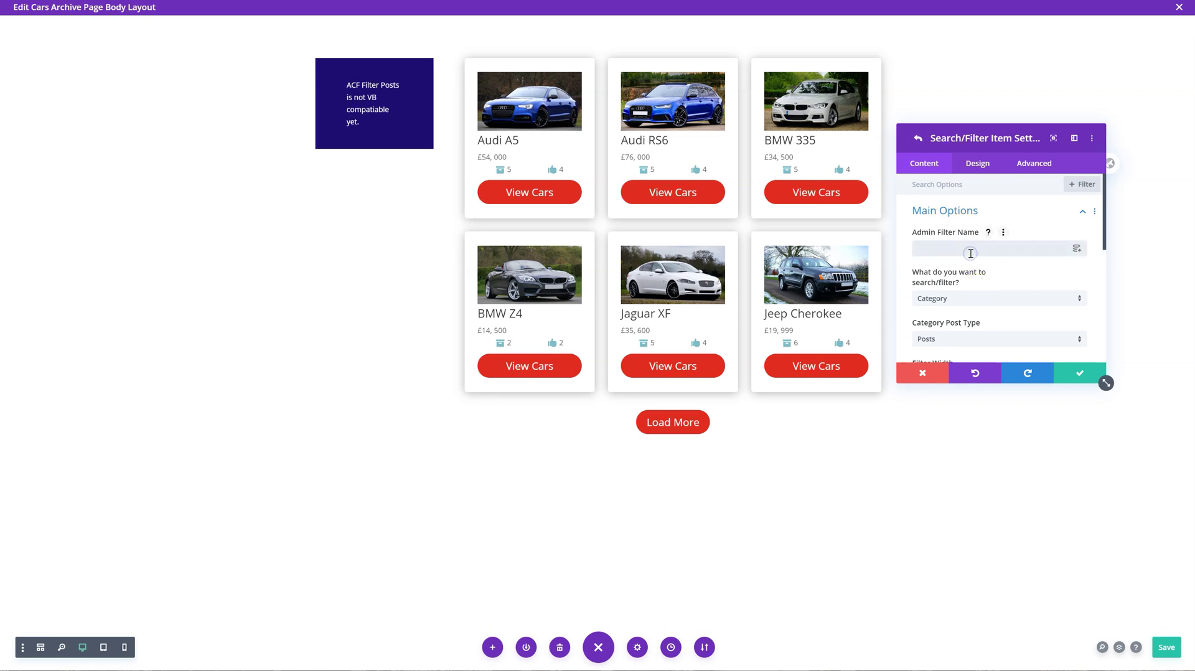
{"action": "left_click", "coordinate": [972, 305]}
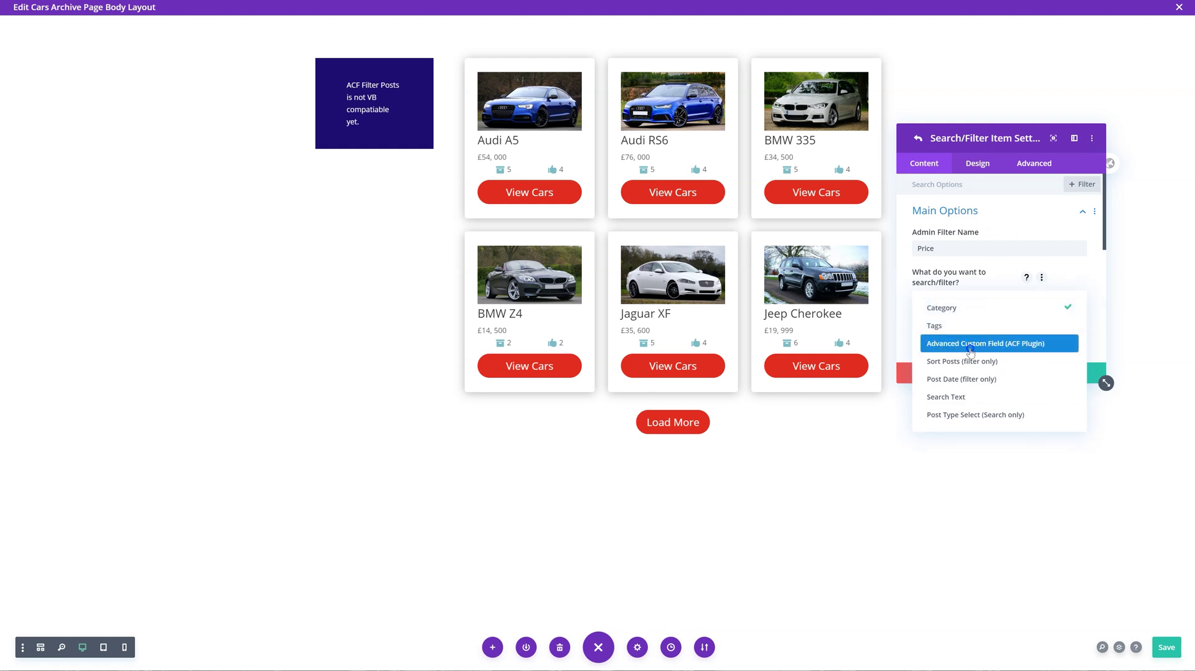
{"action": "left_click", "coordinate": [970, 350]}
Step: Set the Price item's post type to Cars, its ACF name to Price - Cars and its filter type to Number / Range
{"action": "scroll", "coordinate": [961, 329], "scroll_direction": "down", "scroll_amount": 1}
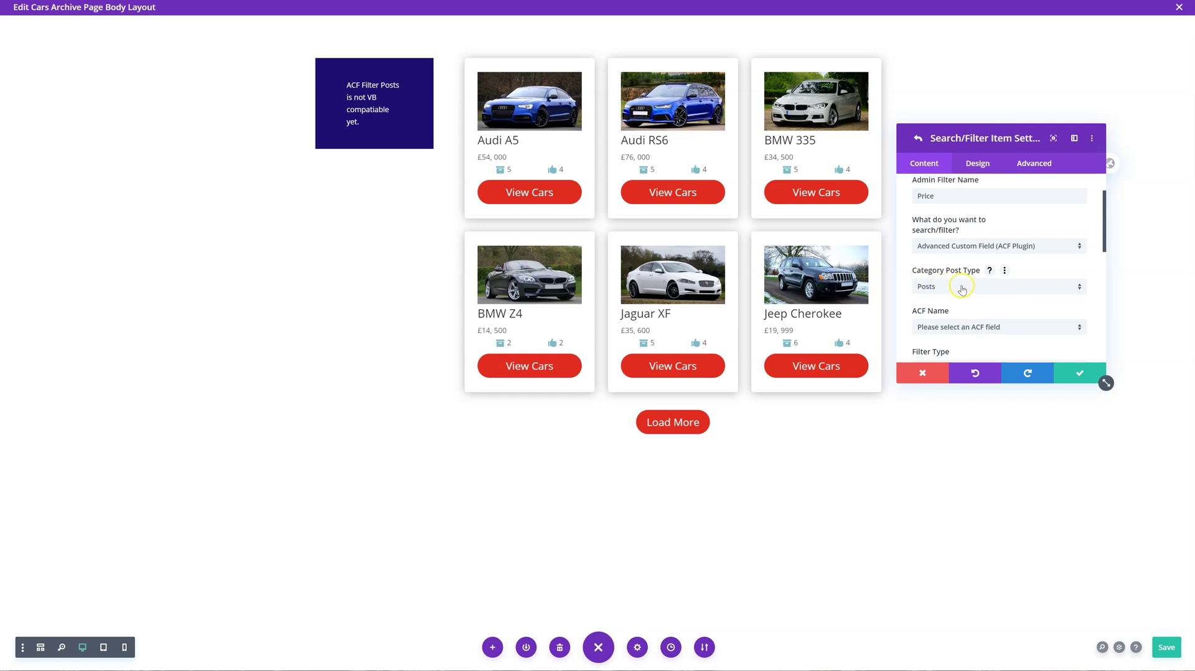
{"action": "left_click", "coordinate": [962, 288]}
{"action": "left_click", "coordinate": [962, 364]}
{"action": "left_click", "coordinate": [971, 330]}
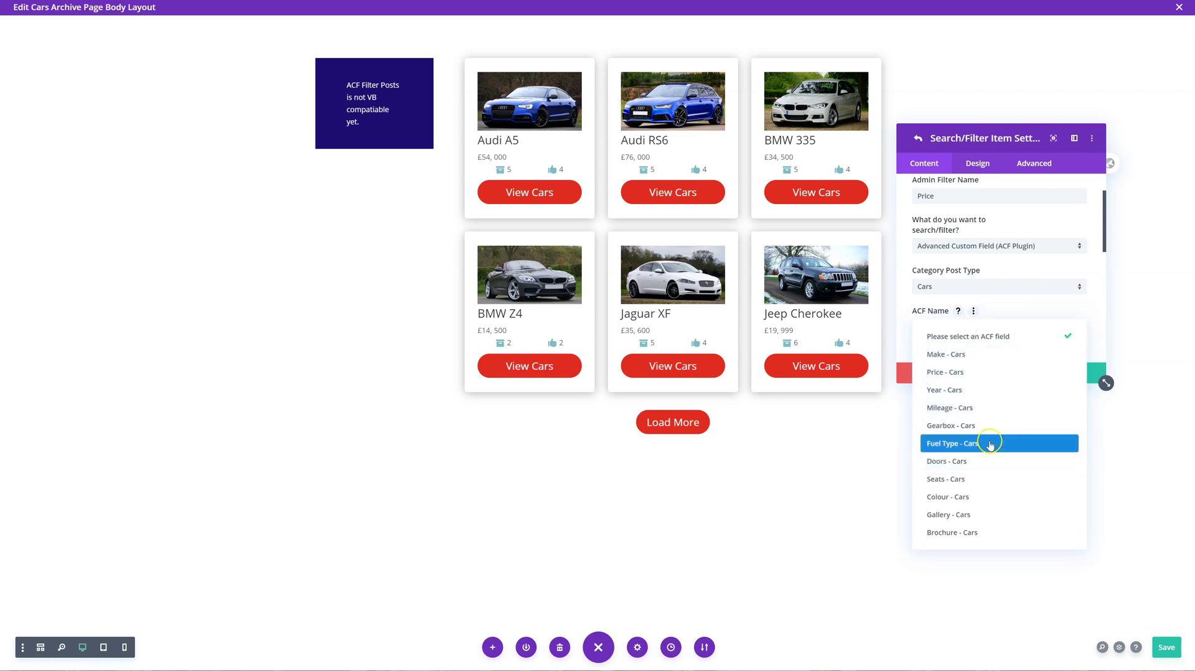
{"action": "left_click", "coordinate": [984, 372]}
{"action": "scroll", "coordinate": [982, 343], "scroll_direction": "down", "scroll_amount": 1}
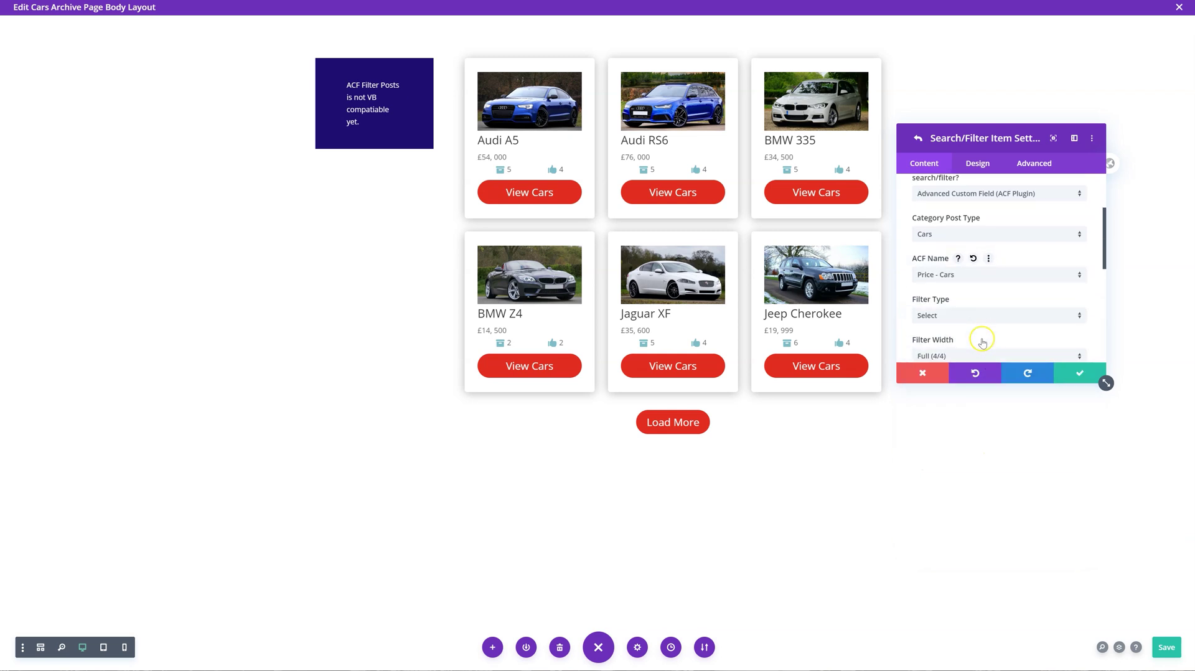
{"action": "left_click", "coordinate": [977, 315]}
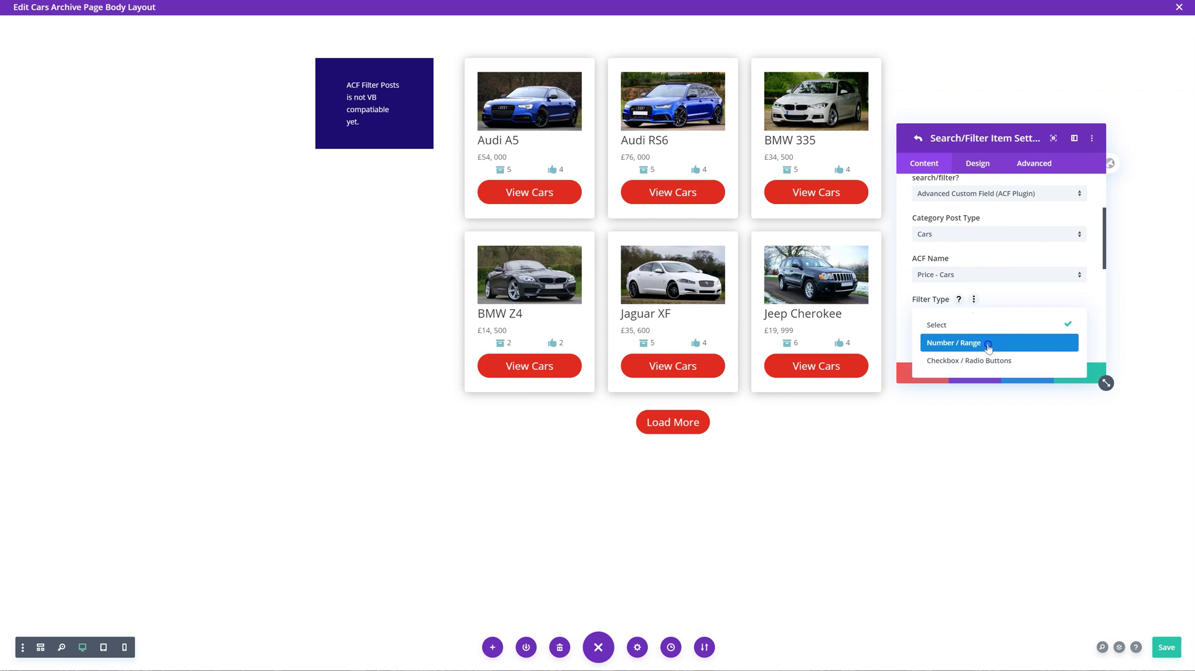
{"action": "left_click", "coordinate": [989, 344]}
Step: Set the Price filter's Range To Number to 100000 and its range primary color to red
{"action": "scroll", "coordinate": [987, 343], "scroll_direction": "down", "scroll_amount": 1}
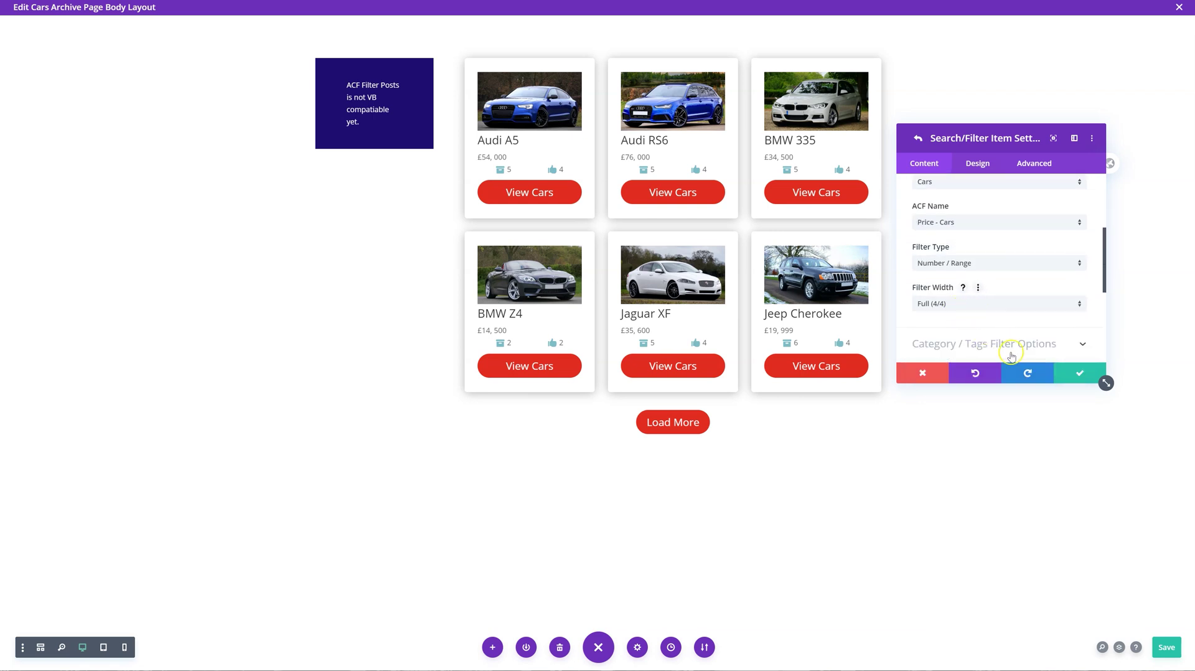
{"action": "scroll", "coordinate": [1011, 356], "scroll_direction": "down", "scroll_amount": 6}
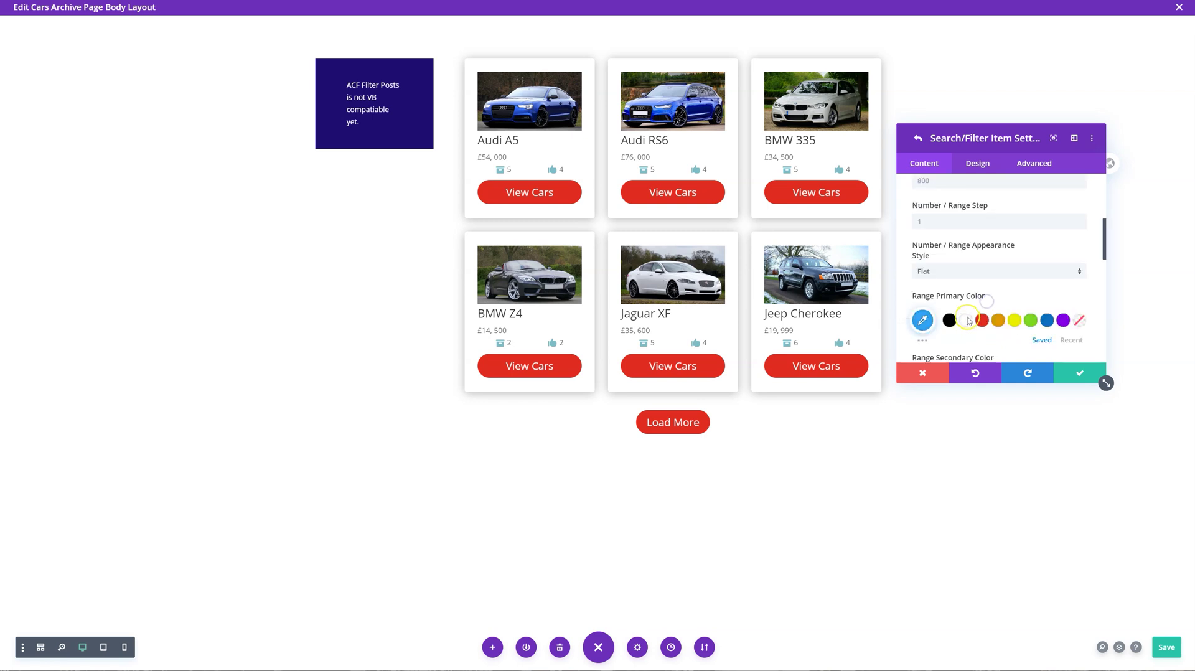
{"action": "scroll", "coordinate": [968, 321], "scroll_direction": "up", "scroll_amount": 2}
{"action": "left_click", "coordinate": [945, 226]}
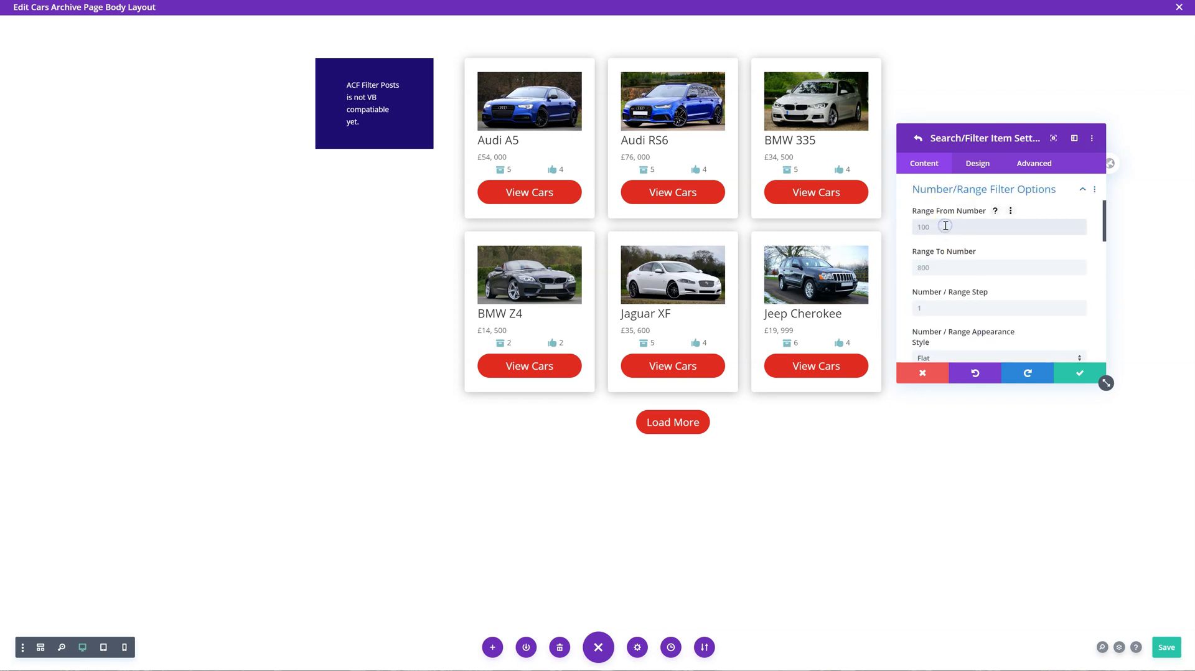
{"action": "left_click", "coordinate": [950, 269]}
{"action": "type", "text": "100000"}
{"action": "scroll", "coordinate": [945, 312], "scroll_direction": "down", "scroll_amount": 2}
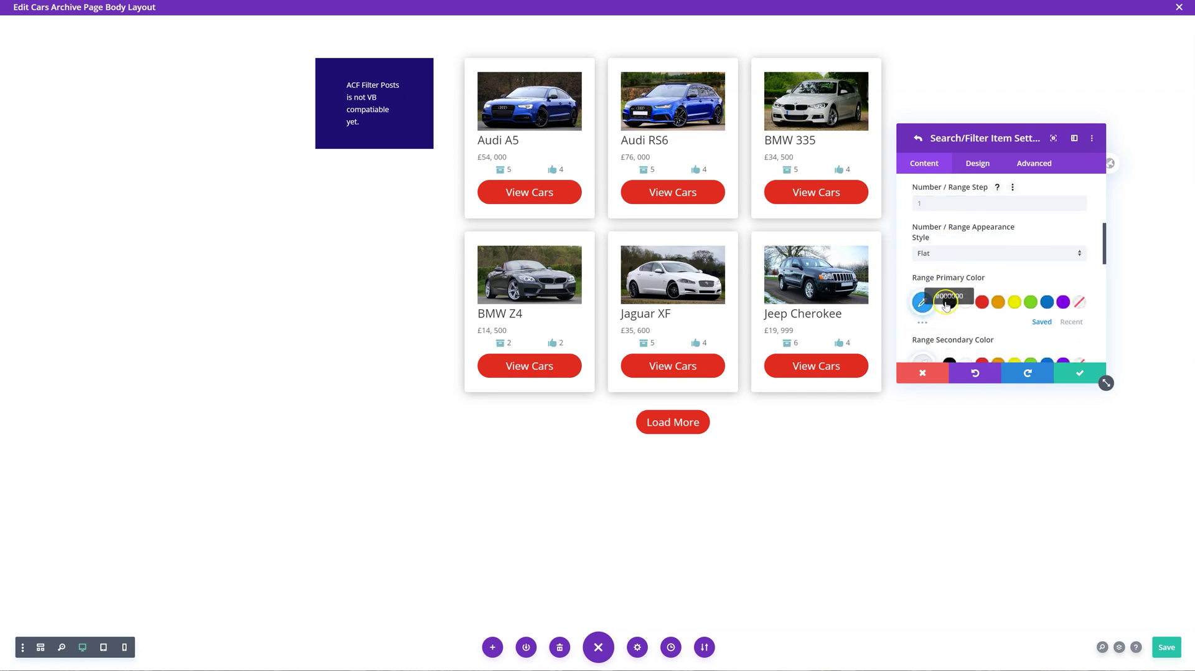
{"action": "left_click", "coordinate": [982, 302]}
Step: Set the Price filter's Number / Range Prettify Separator to a comma and save the filter item
{"action": "scroll", "coordinate": [981, 305], "scroll_direction": "down", "scroll_amount": 2}
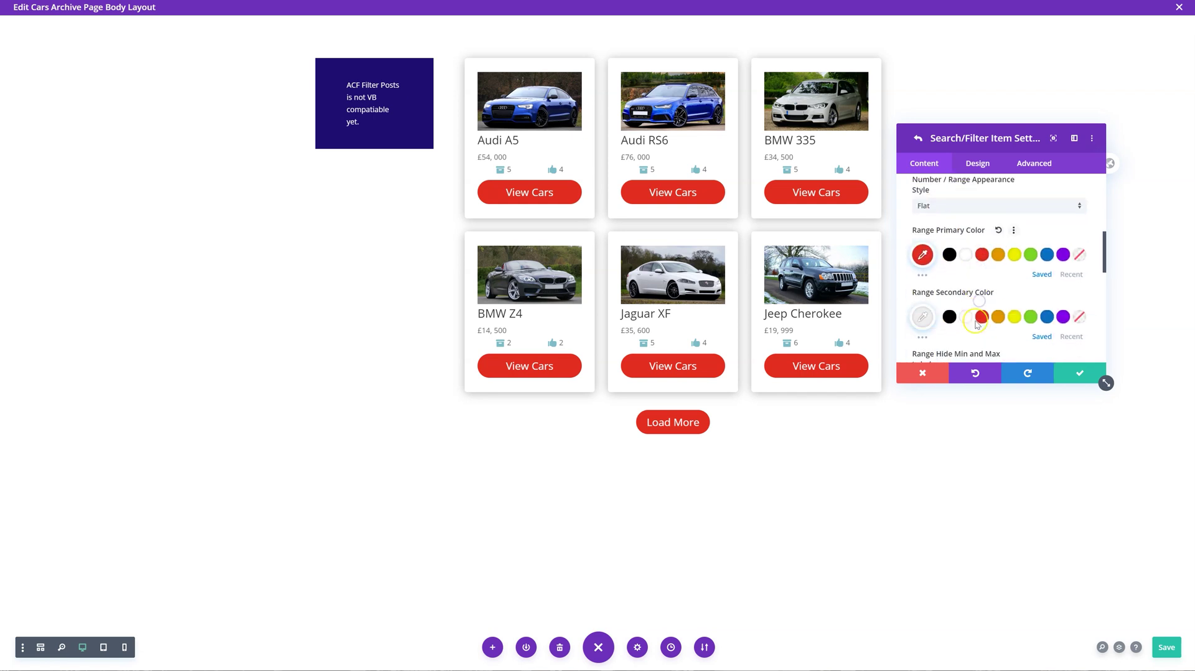
{"action": "scroll", "coordinate": [946, 317], "scroll_direction": "down", "scroll_amount": 3}
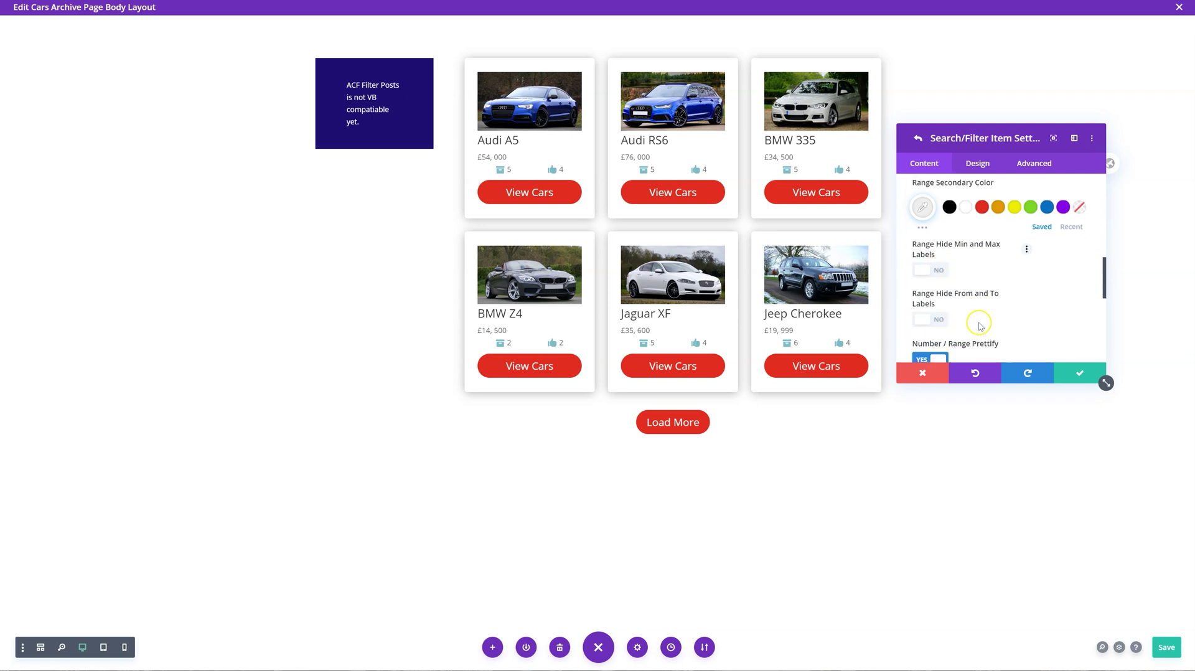
{"action": "scroll", "coordinate": [986, 288], "scroll_direction": "down", "scroll_amount": 1}
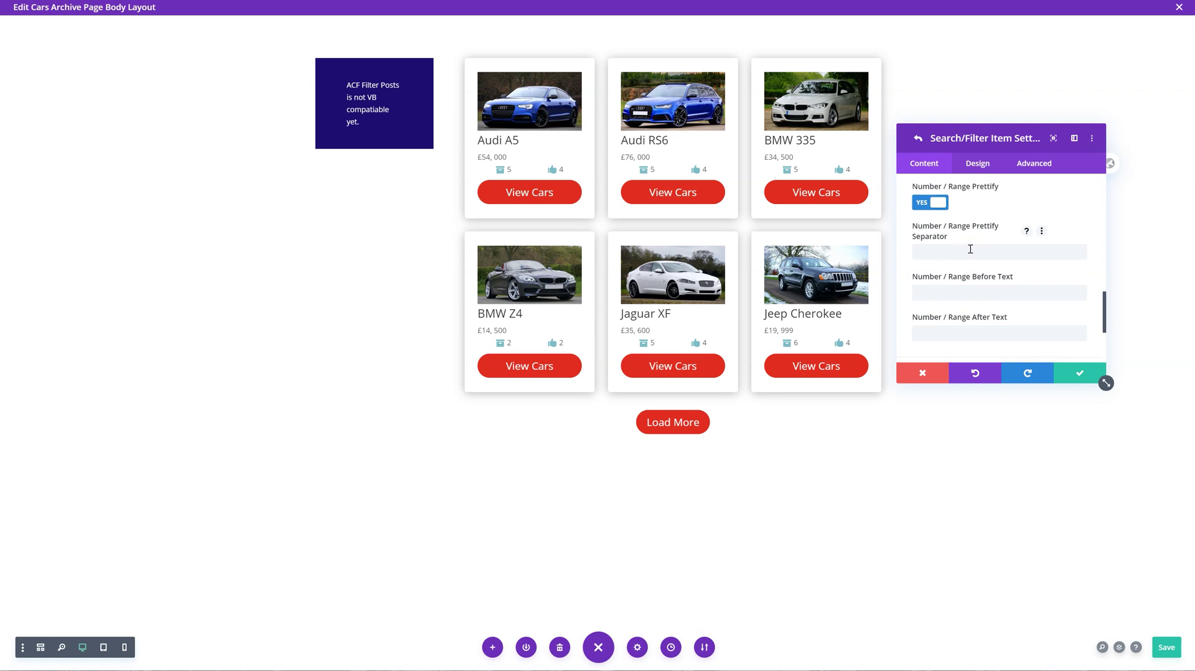
{"action": "left_click", "coordinate": [971, 249]}
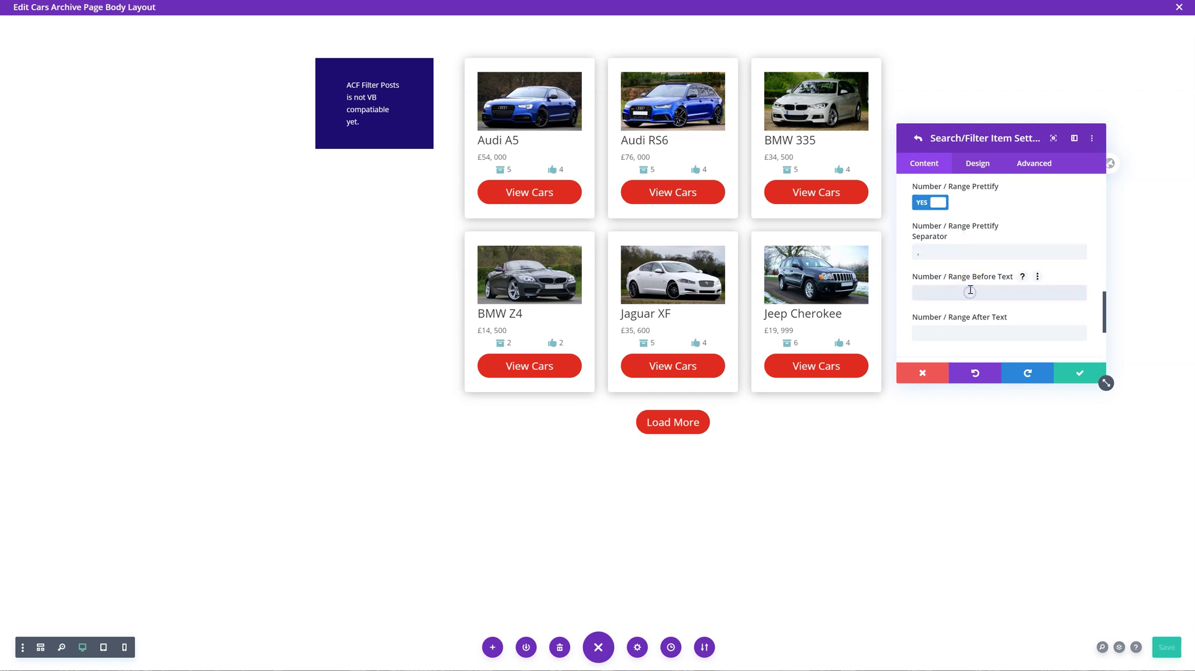
{"action": "scroll", "coordinate": [976, 297], "scroll_direction": "down", "scroll_amount": 5}
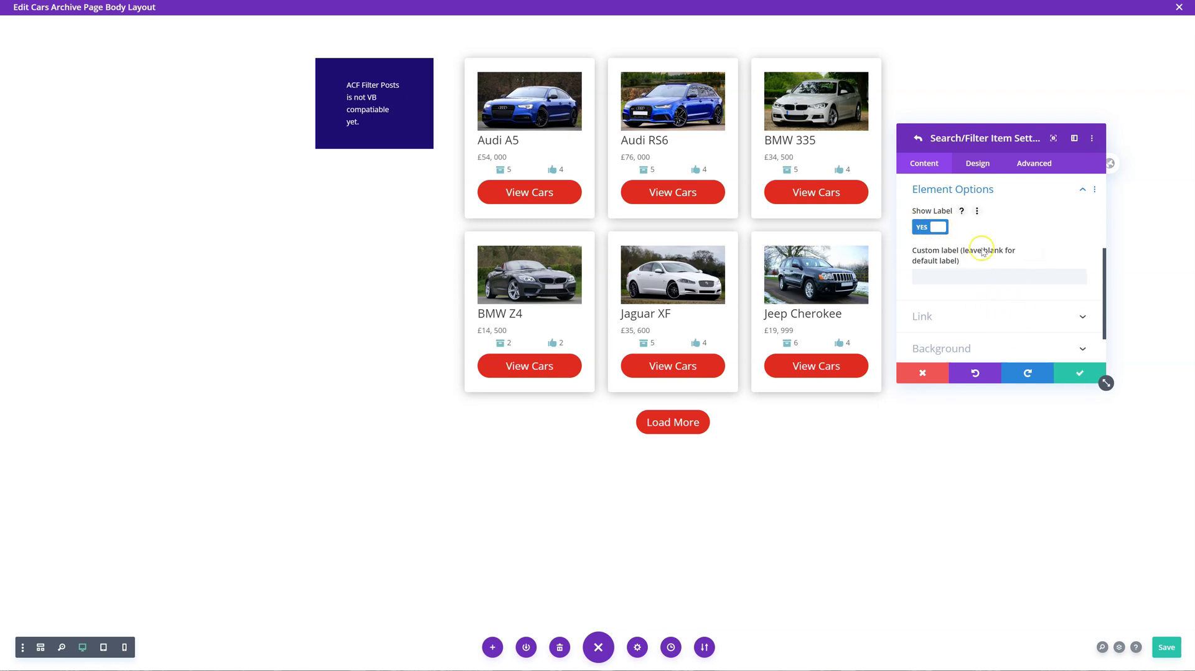
{"action": "scroll", "coordinate": [971, 249], "scroll_direction": "up", "scroll_amount": 5}
{"action": "left_click", "coordinate": [1097, 381]}
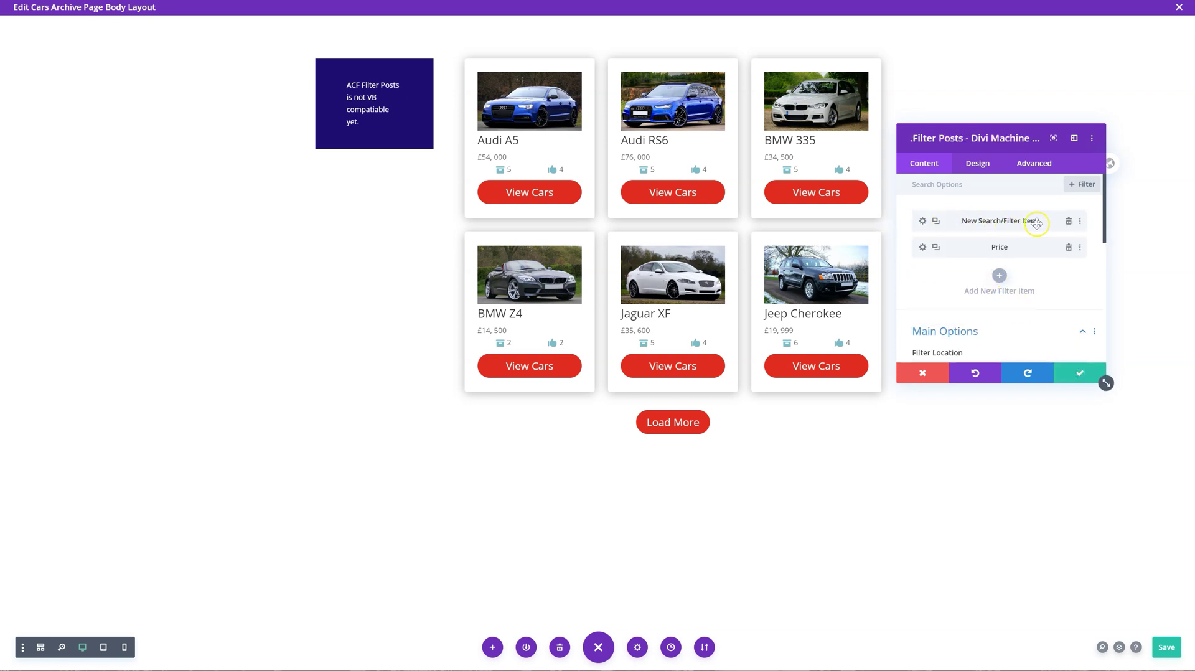
Step: Name the existing category filter item Body Type, enter a custom body label for it, and save the item
{"action": "left_click", "coordinate": [923, 222]}
{"action": "left_click", "coordinate": [977, 246]}
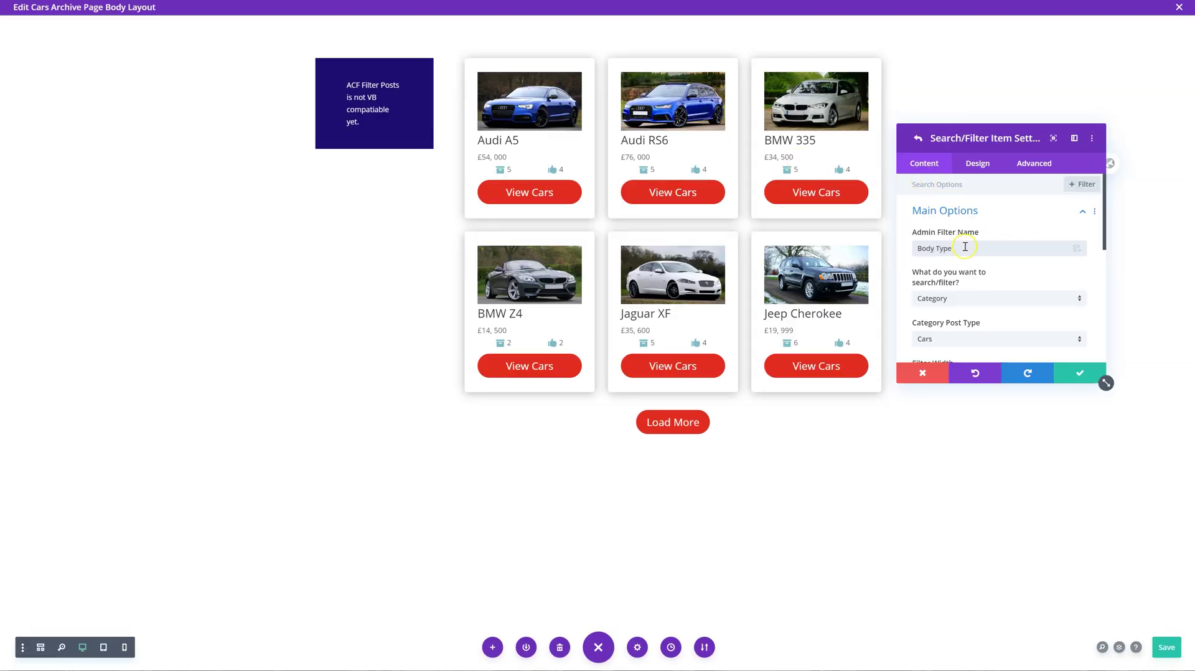
{"action": "scroll", "coordinate": [965, 247], "scroll_direction": "down", "scroll_amount": 10}
{"action": "left_click", "coordinate": [976, 304]}
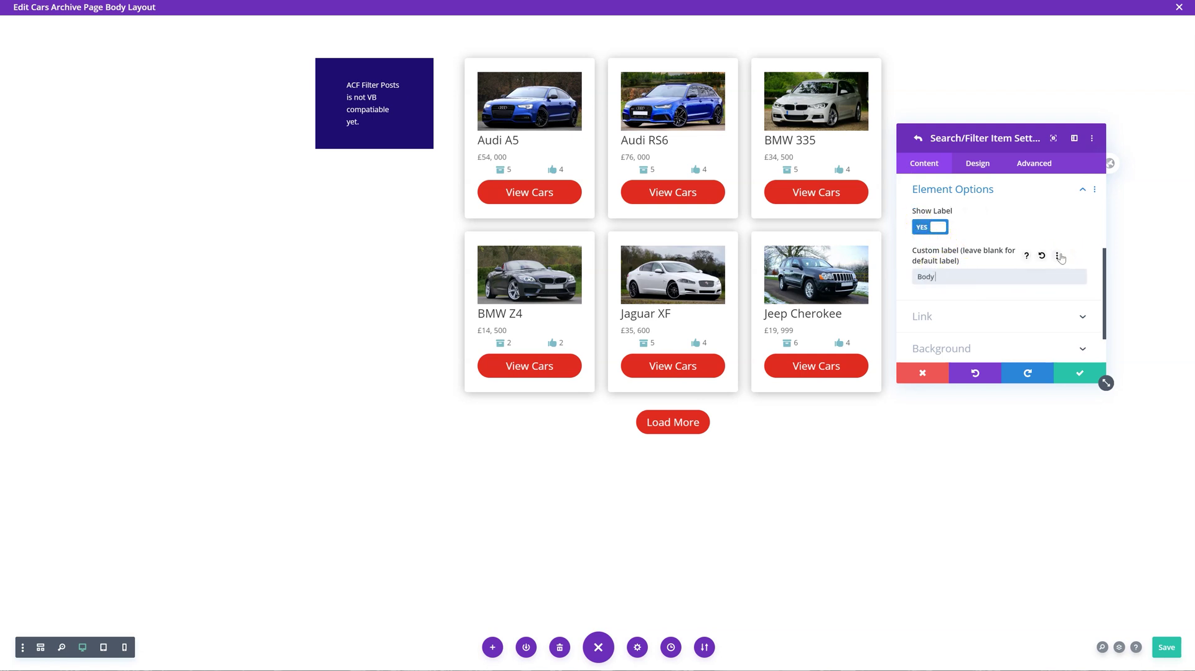
{"action": "left_click", "coordinate": [1082, 375]}
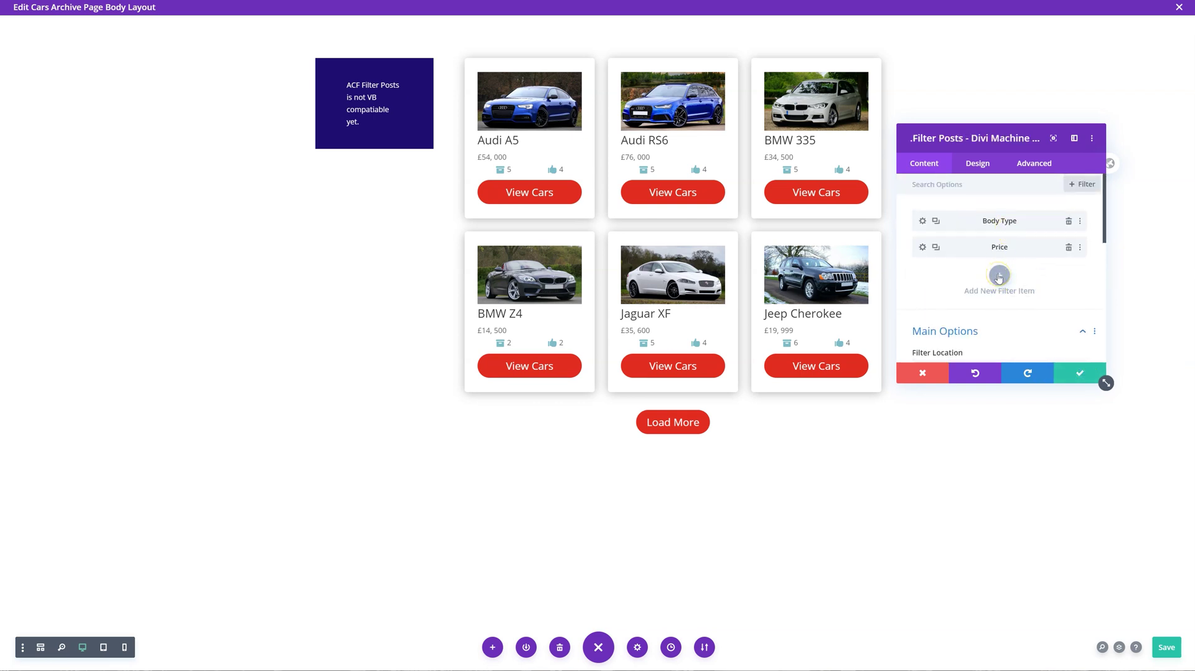
Step: Add a Search Text filter item for the Cars post type as the first item, and name it Search Text
{"action": "left_click", "coordinate": [999, 276]}
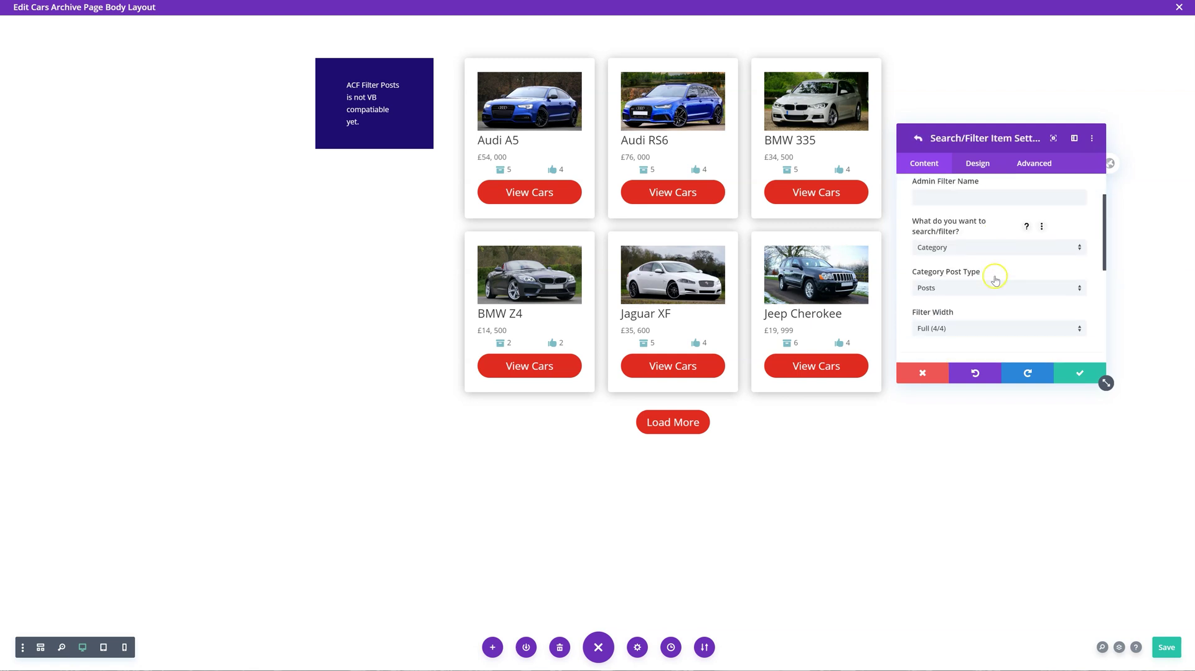
{"action": "left_click", "coordinate": [986, 254]}
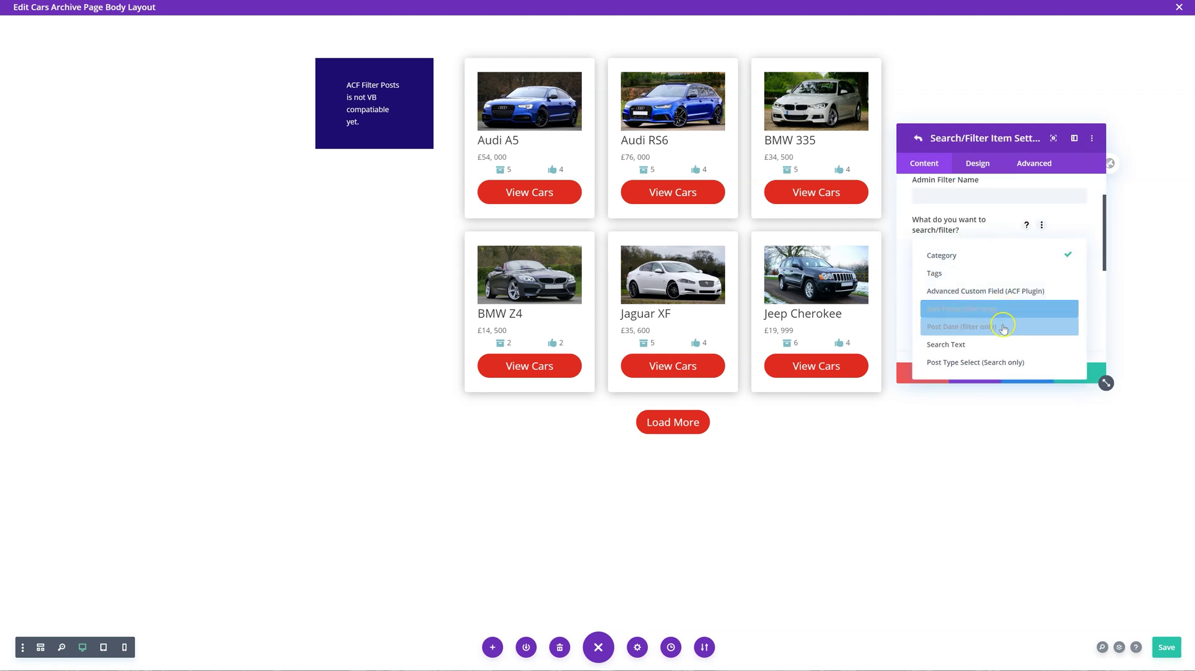
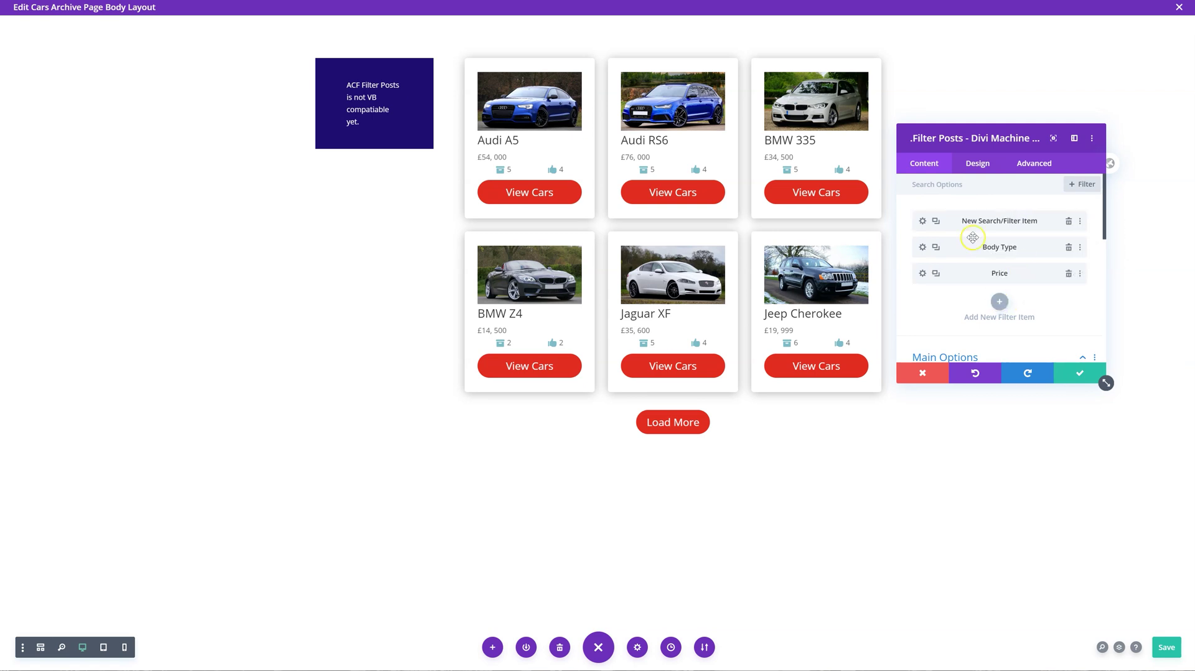
{"action": "left_click", "coordinate": [922, 221]}
{"action": "left_click", "coordinate": [980, 246]}
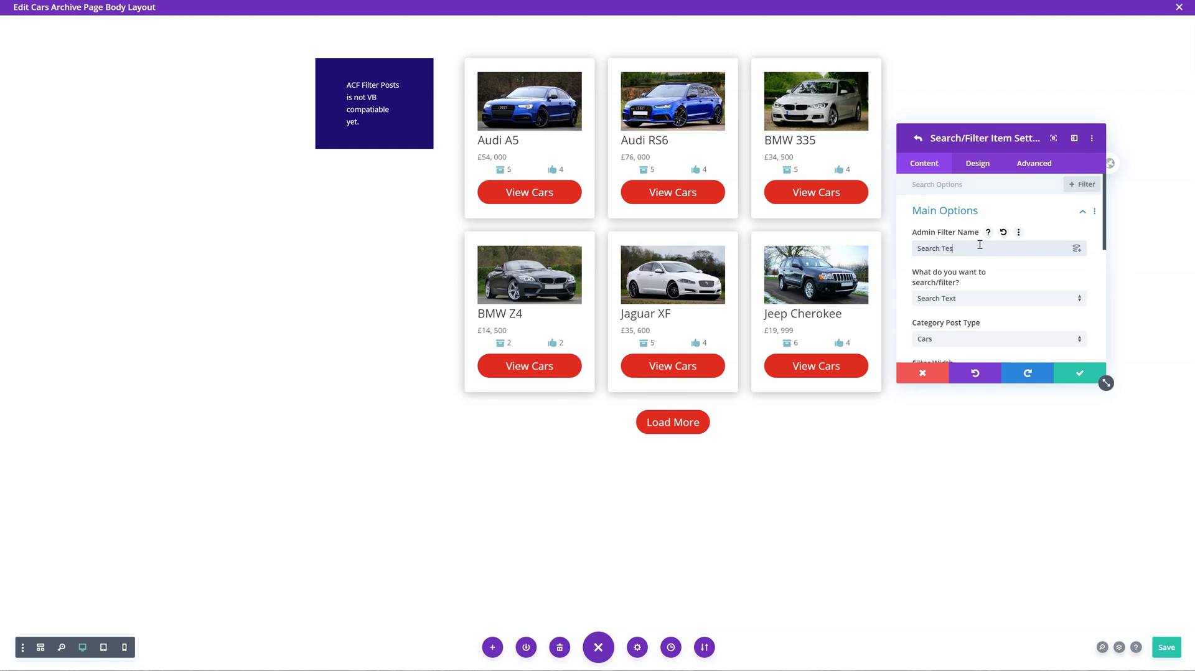
{"action": "left_click", "coordinate": [1091, 377]}
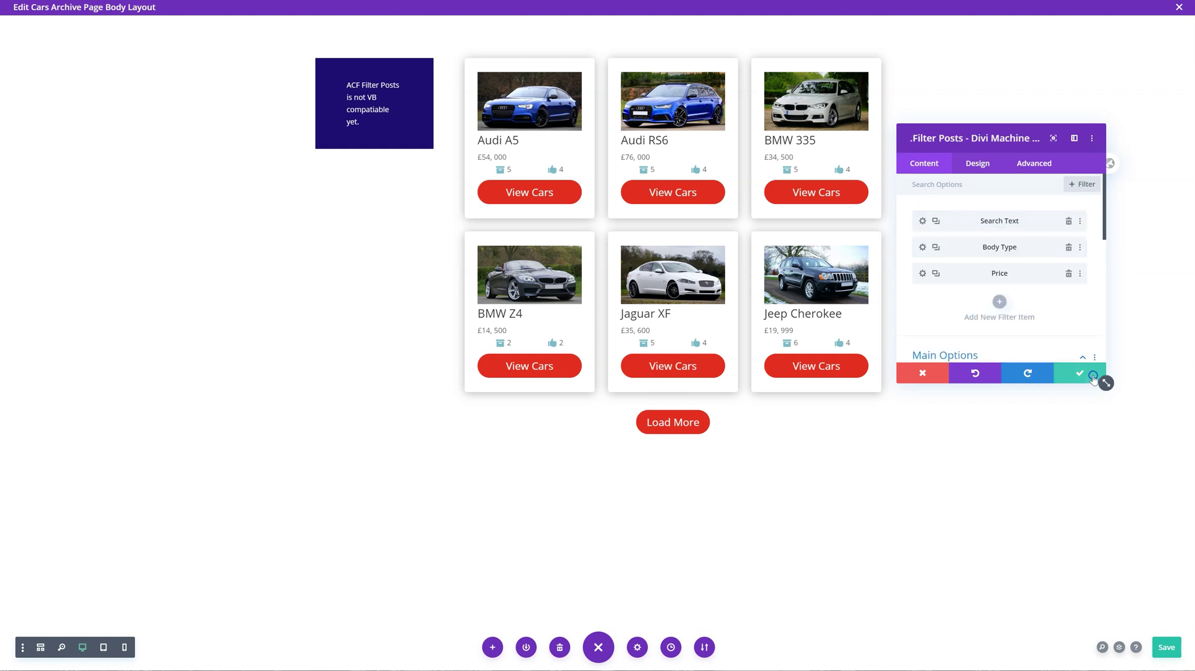
Step: Add a new filter item for the Advanced Custom Field "Mileage - Cars" with Cars as its post type
{"action": "left_click", "coordinate": [999, 302]}
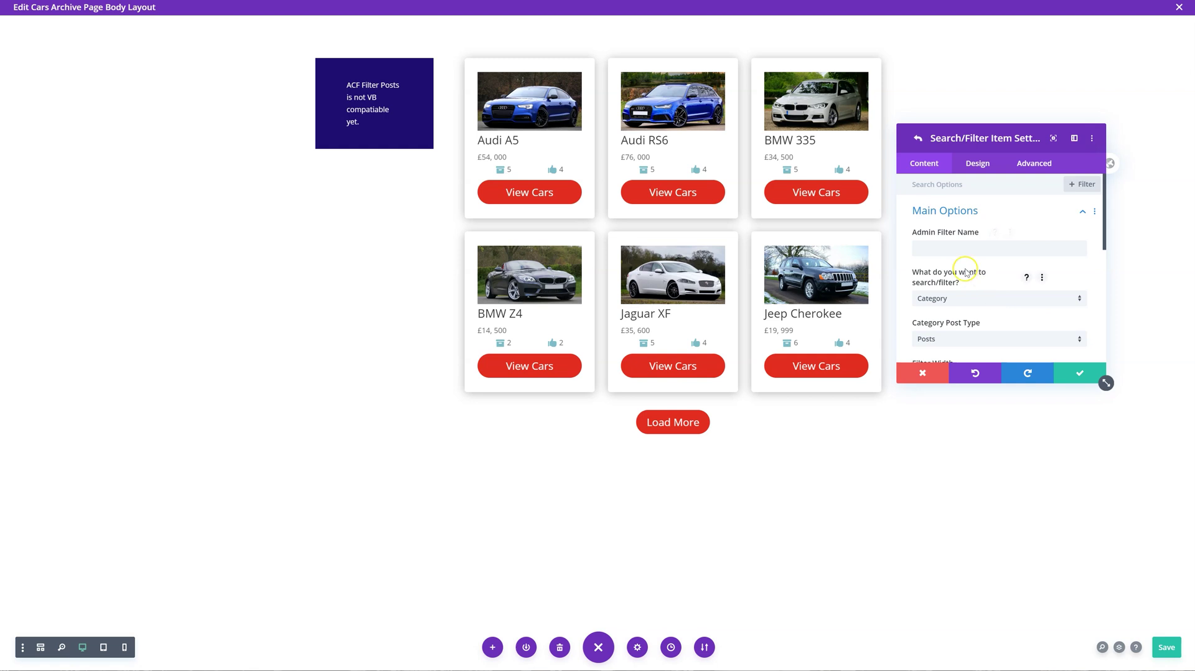
{"action": "left_click", "coordinate": [963, 305]}
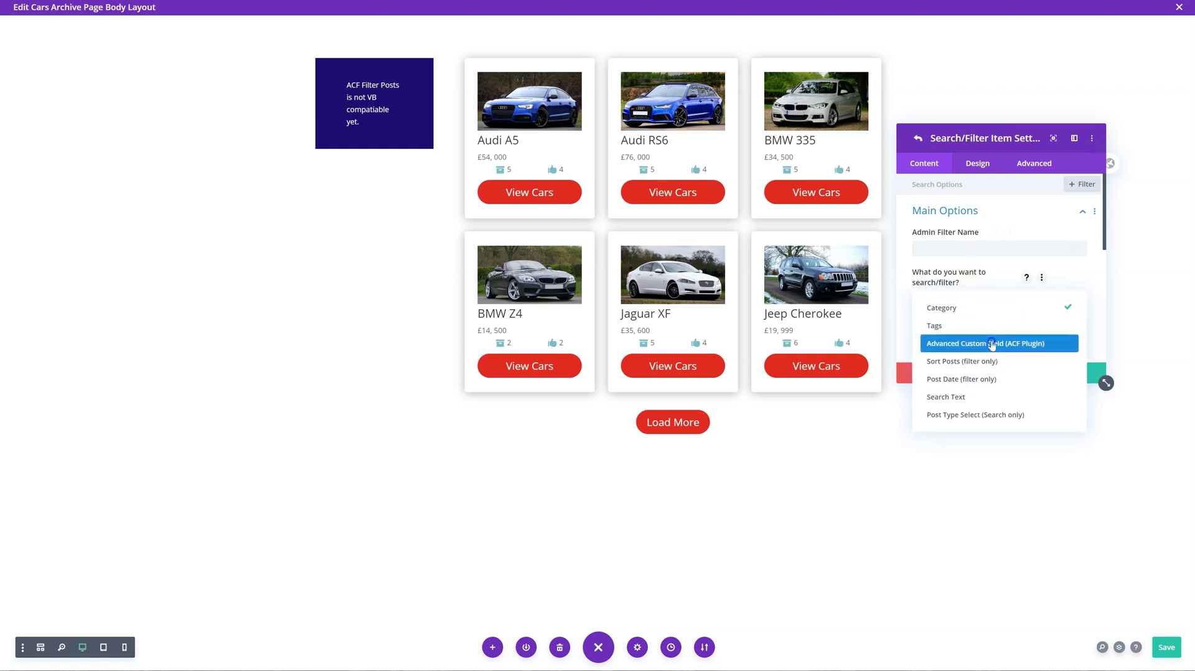
{"action": "left_click", "coordinate": [992, 344]}
{"action": "scroll", "coordinate": [974, 327], "scroll_direction": "down", "scroll_amount": 1}
{"action": "left_click", "coordinate": [961, 288]}
{"action": "left_click", "coordinate": [968, 367]}
{"action": "left_click", "coordinate": [969, 328]}
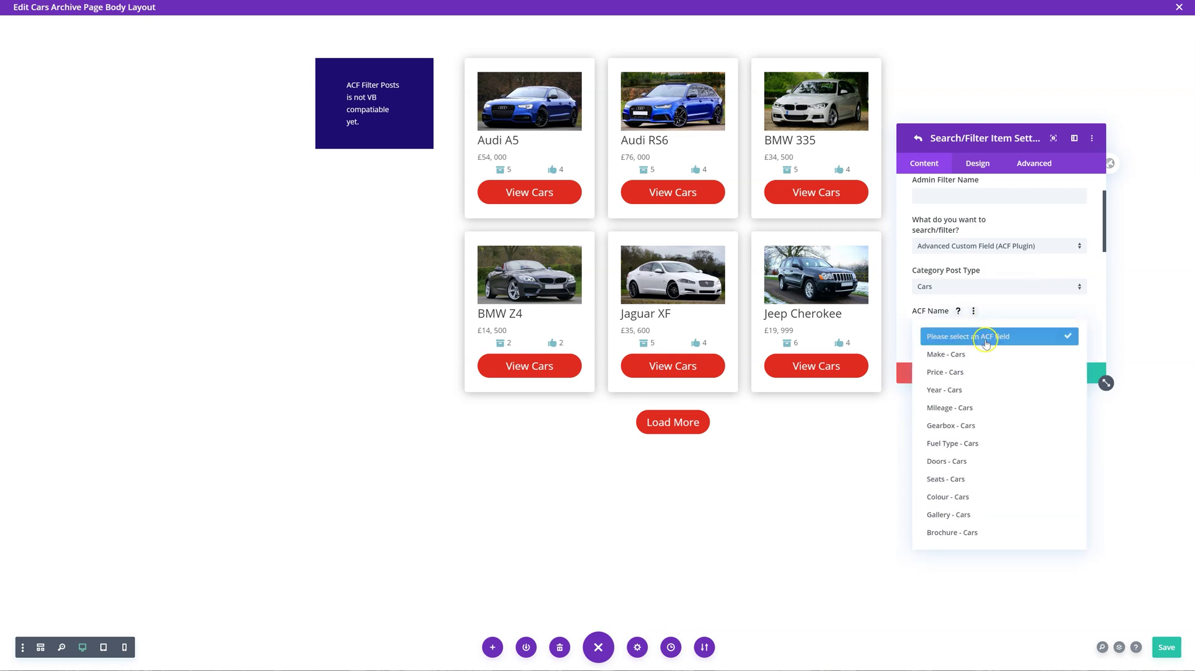
{"action": "left_click", "coordinate": [982, 408]}
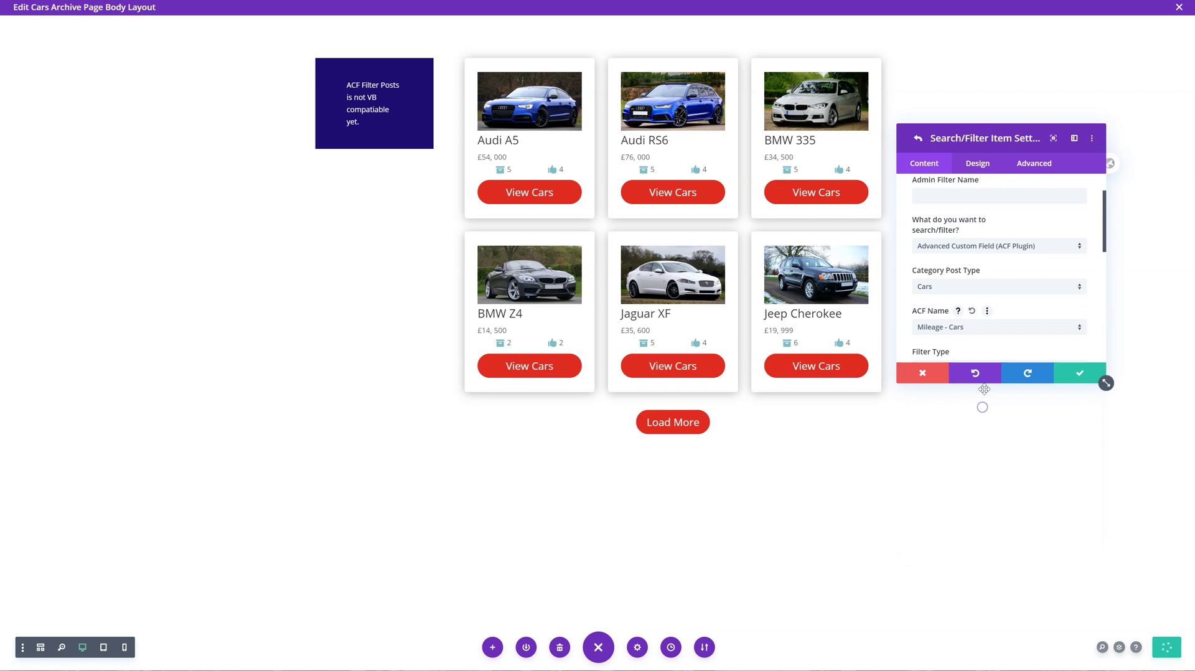
{"action": "scroll", "coordinate": [982, 331], "scroll_direction": "down", "scroll_amount": 2}
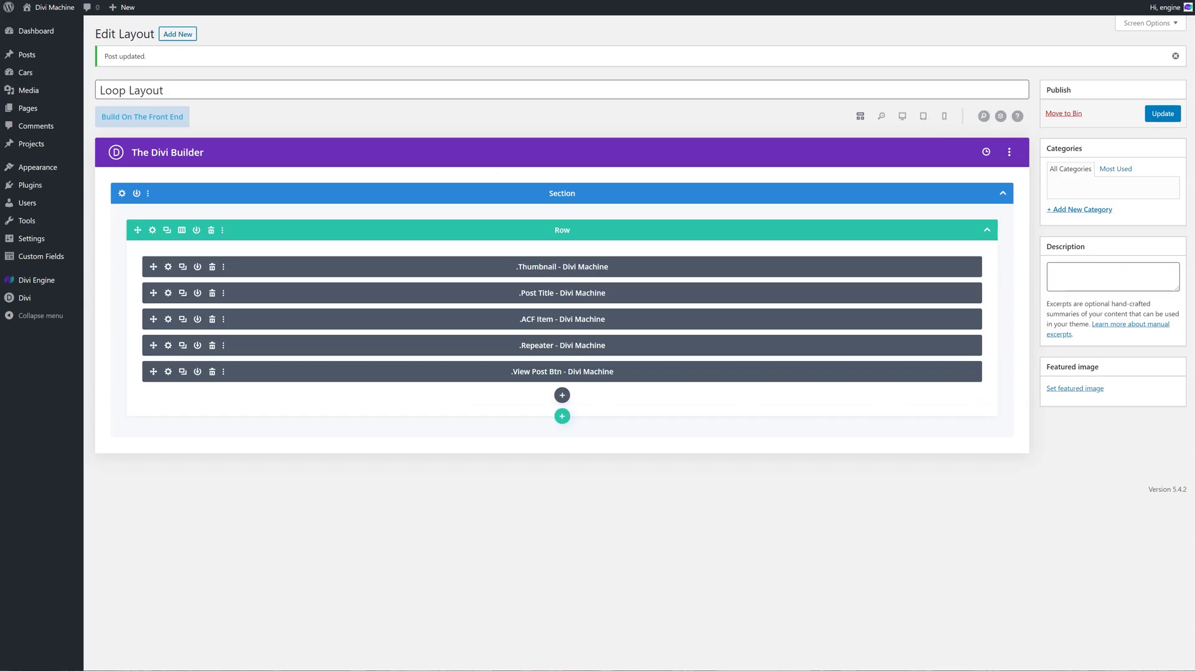
Step: Open the Cars field group in Custom Fields and check the Mileage field's type
{"action": "left_click", "coordinate": [46, 262]}
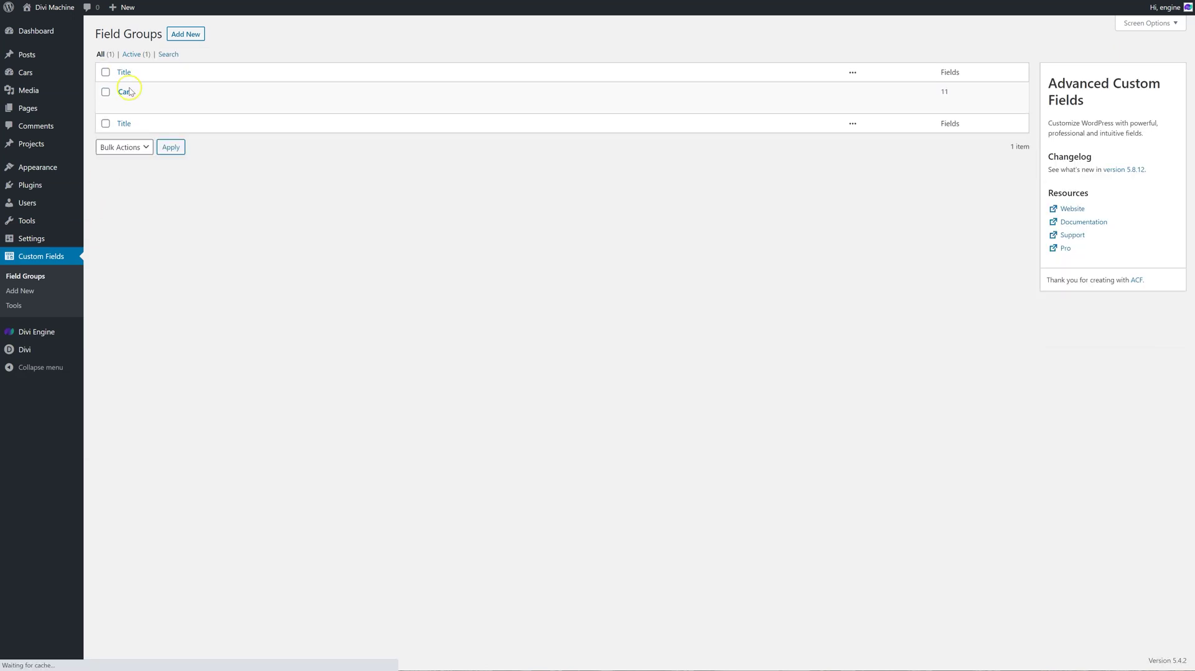
{"action": "left_click", "coordinate": [127, 93]}
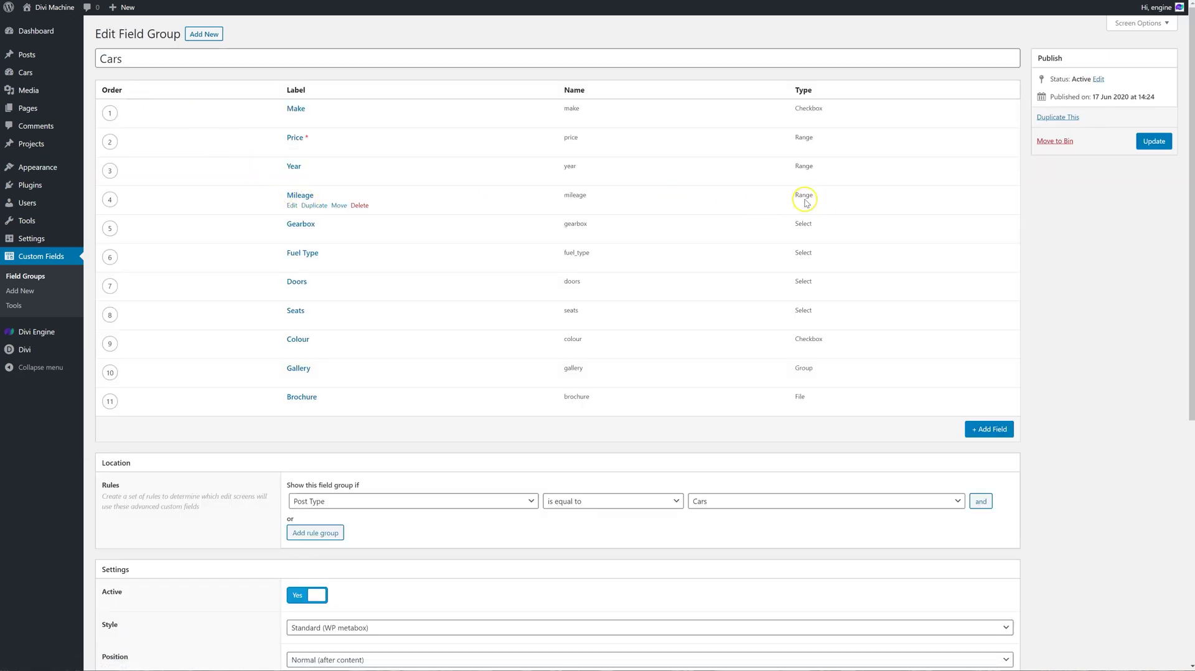
{"action": "left_click_drag", "start_coordinate": [827, 191], "coordinate": [110, 199]}
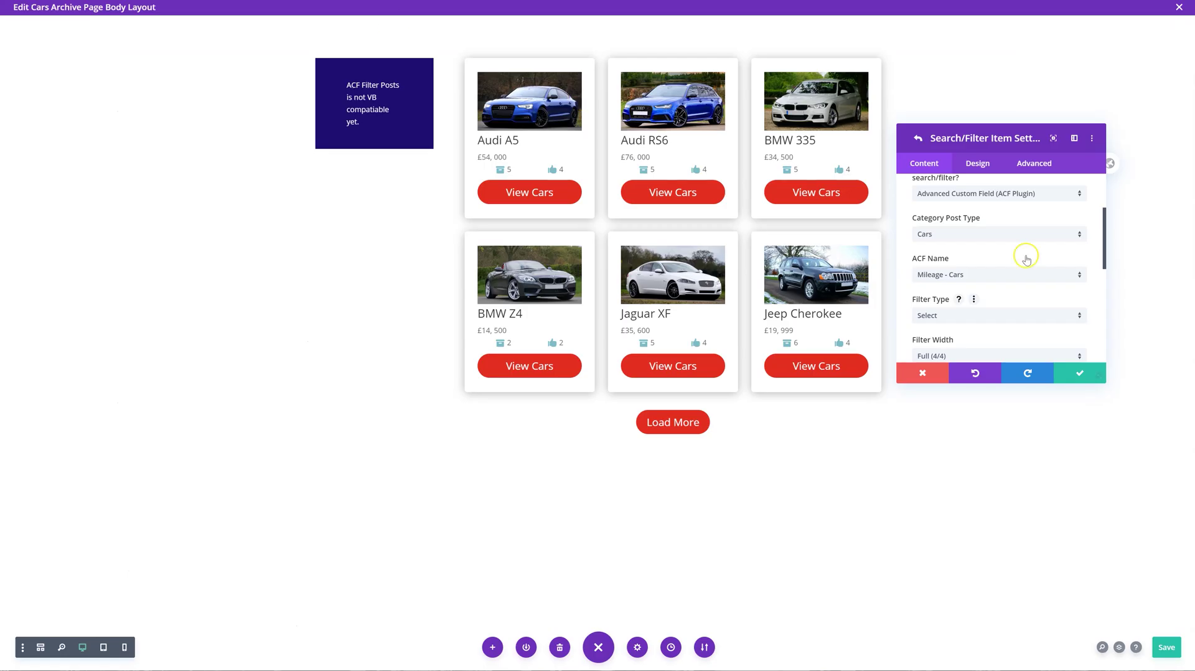
Step: Set the Mileage item's filter type to a range, with Range From Number 0 and Range To Number 200000
{"action": "left_click", "coordinate": [985, 315]}
{"action": "left_click", "coordinate": [993, 342]}
{"action": "scroll", "coordinate": [972, 305], "scroll_direction": "down", "scroll_amount": 3}
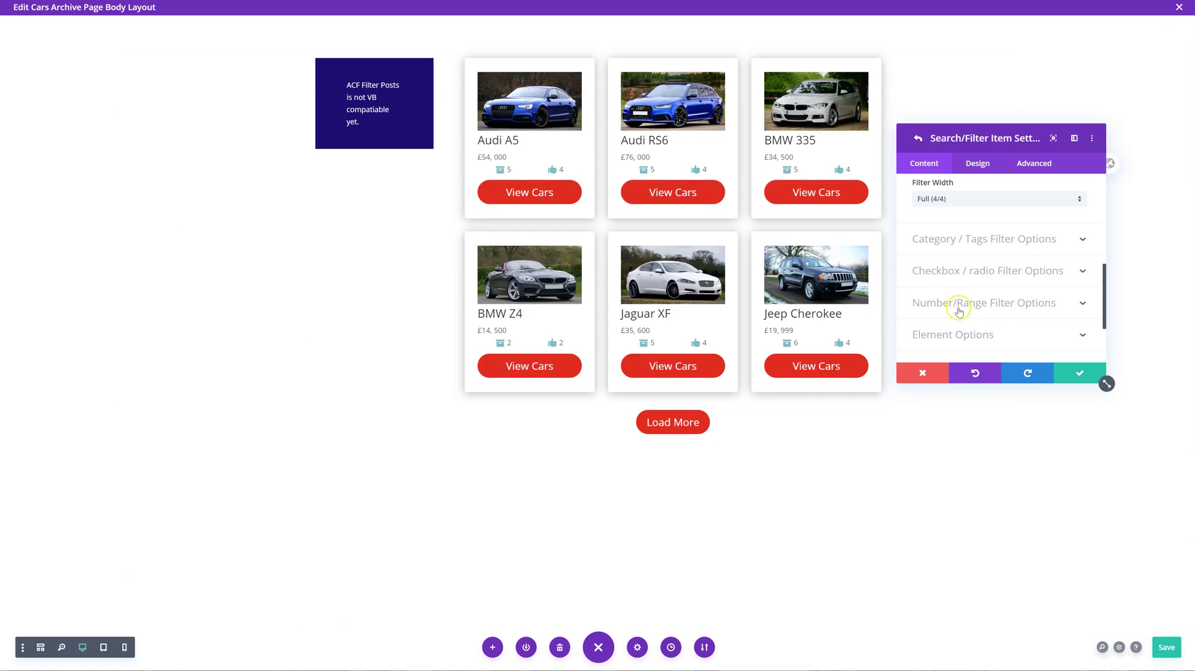
{"action": "left_click", "coordinate": [987, 305]}
{"action": "left_click", "coordinate": [983, 307]}
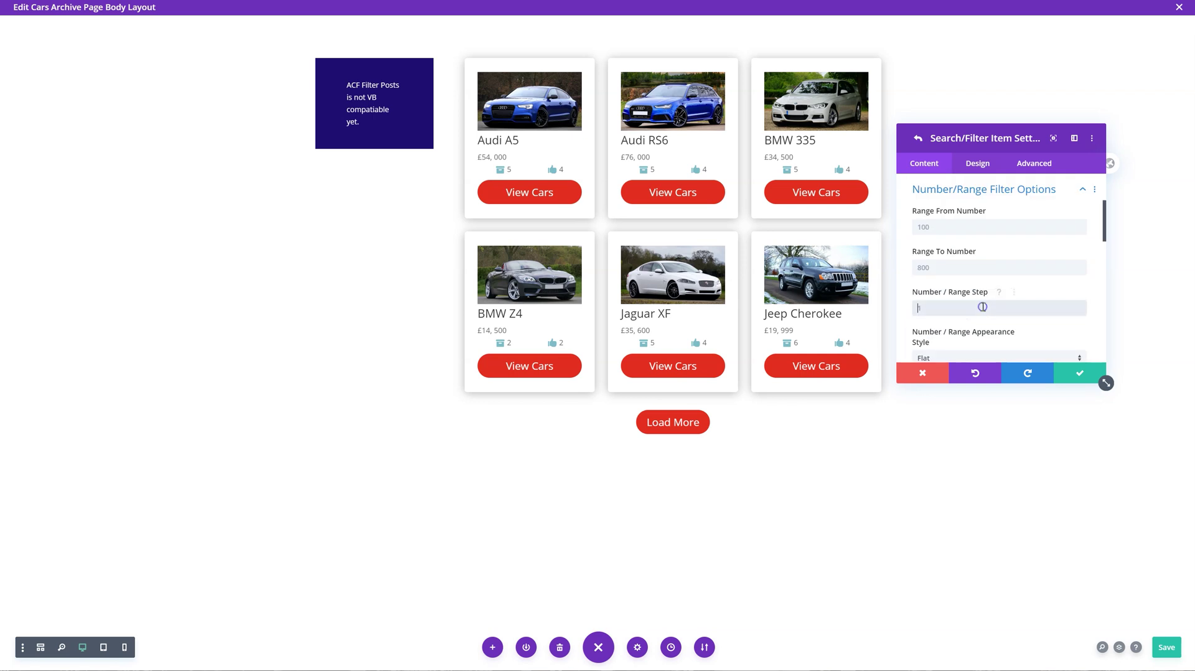
{"action": "scroll", "coordinate": [969, 273], "scroll_direction": "up", "scroll_amount": 1}
{"action": "left_click", "coordinate": [965, 277]}
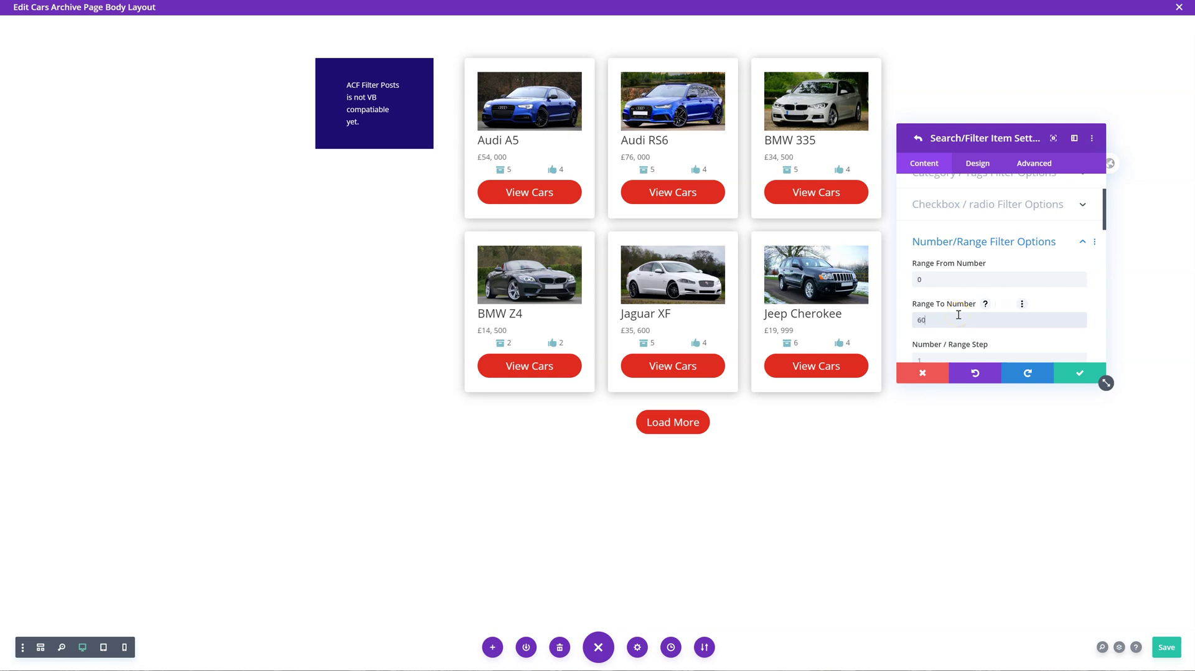
Step: Set the Mileage filter's range primary color to red and its Number / Range Prettify Separator to a comma
{"action": "scroll", "coordinate": [959, 315], "scroll_direction": "down", "scroll_amount": 3}
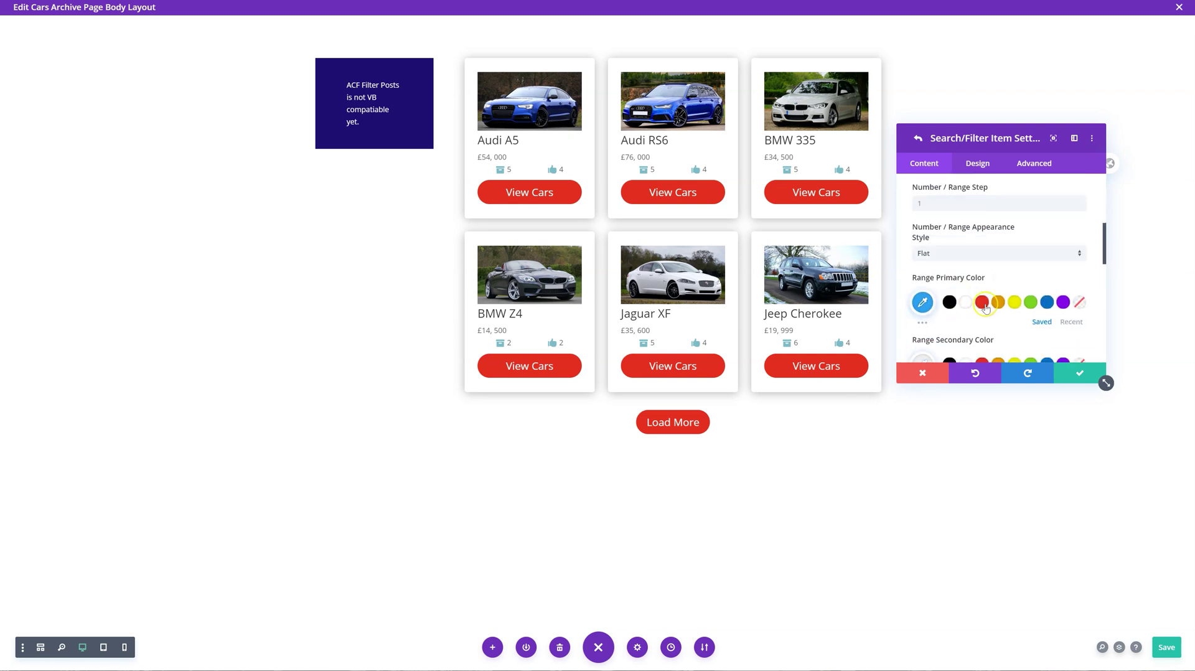
{"action": "scroll", "coordinate": [977, 305], "scroll_direction": "down", "scroll_amount": 6}
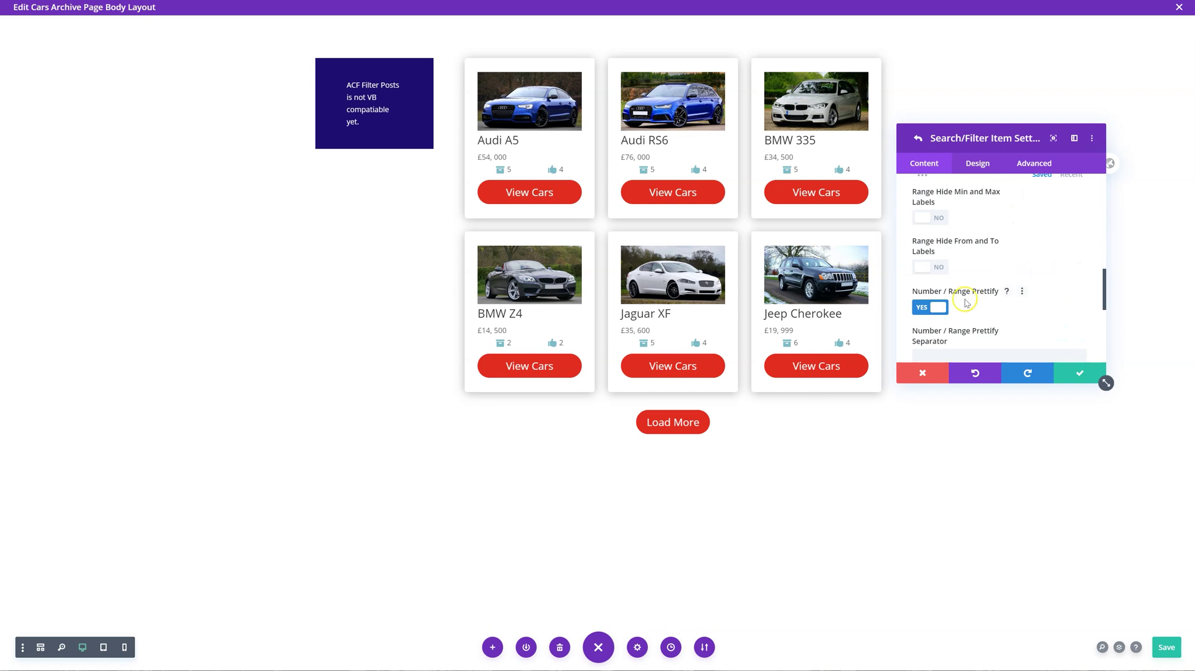
{"action": "scroll", "coordinate": [960, 307], "scroll_direction": "down", "scroll_amount": 1}
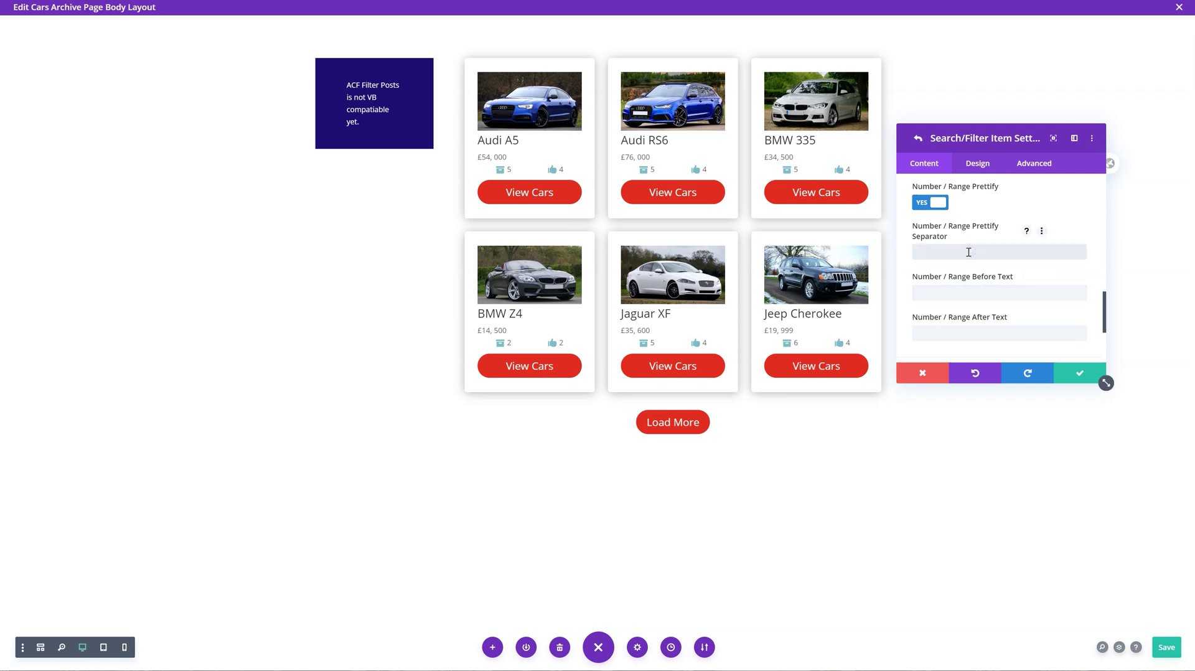
{"action": "scroll", "coordinate": [976, 313], "scroll_direction": "down", "scroll_amount": 2}
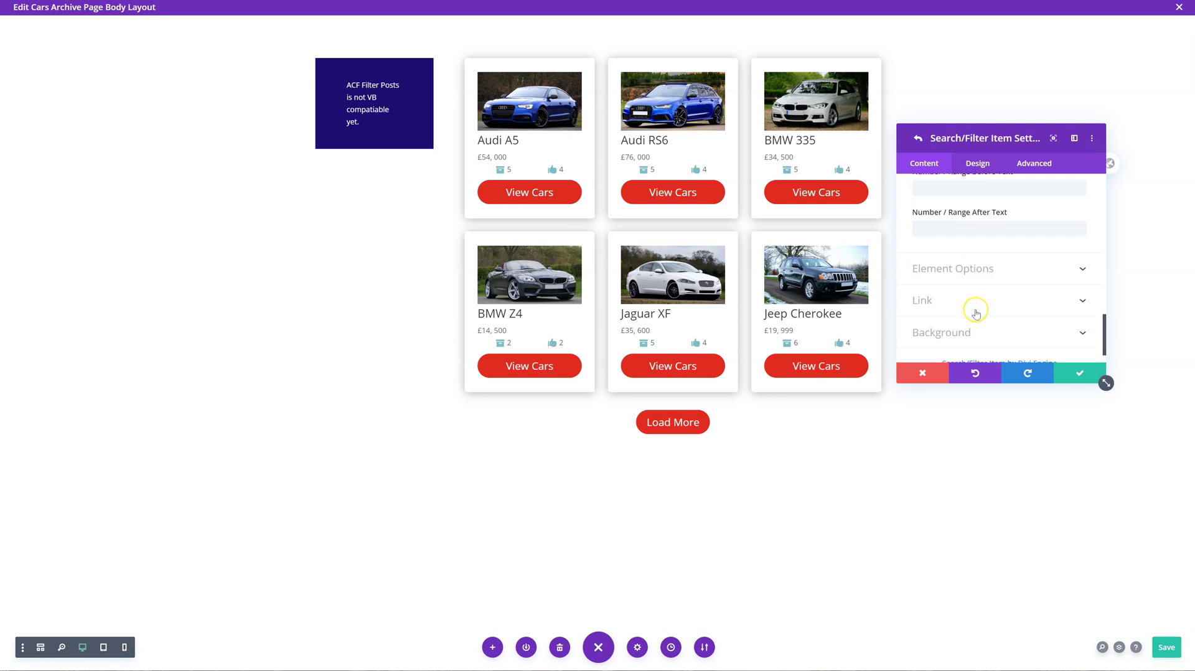
Step: Save the Mileage filter item, the Filter Posts module and the layout, and reload the front-end Cars archive page
{"action": "left_click", "coordinate": [1071, 374]}
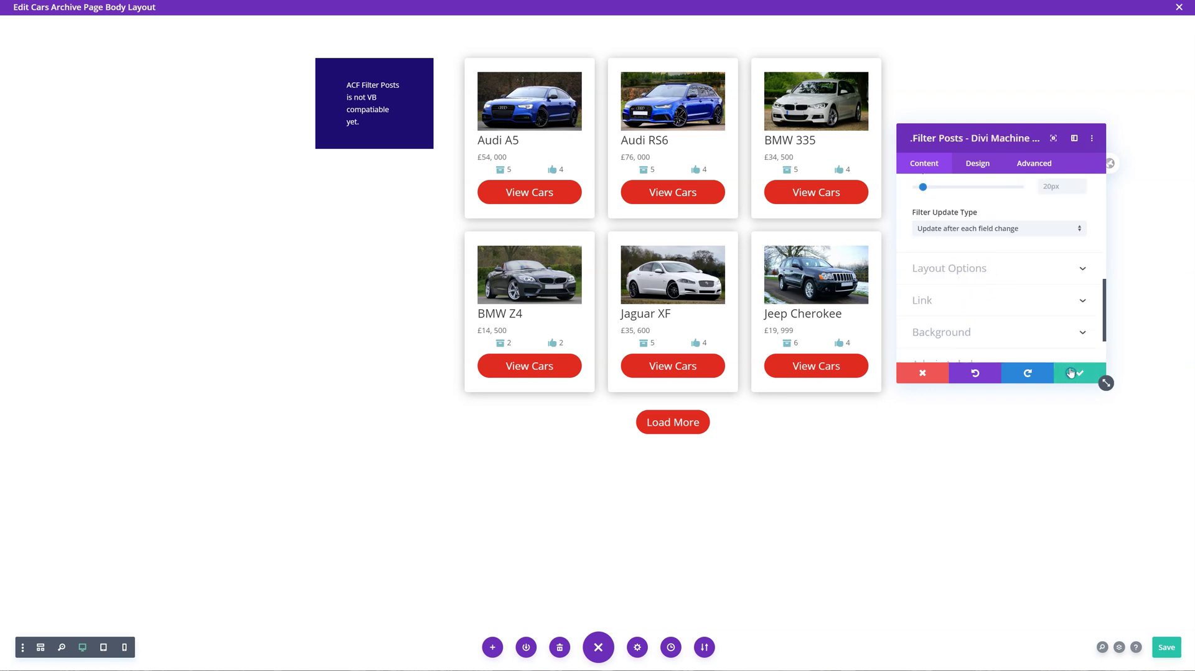
{"action": "left_click", "coordinate": [1079, 371]}
{"action": "key", "text": "ctrl+s"}
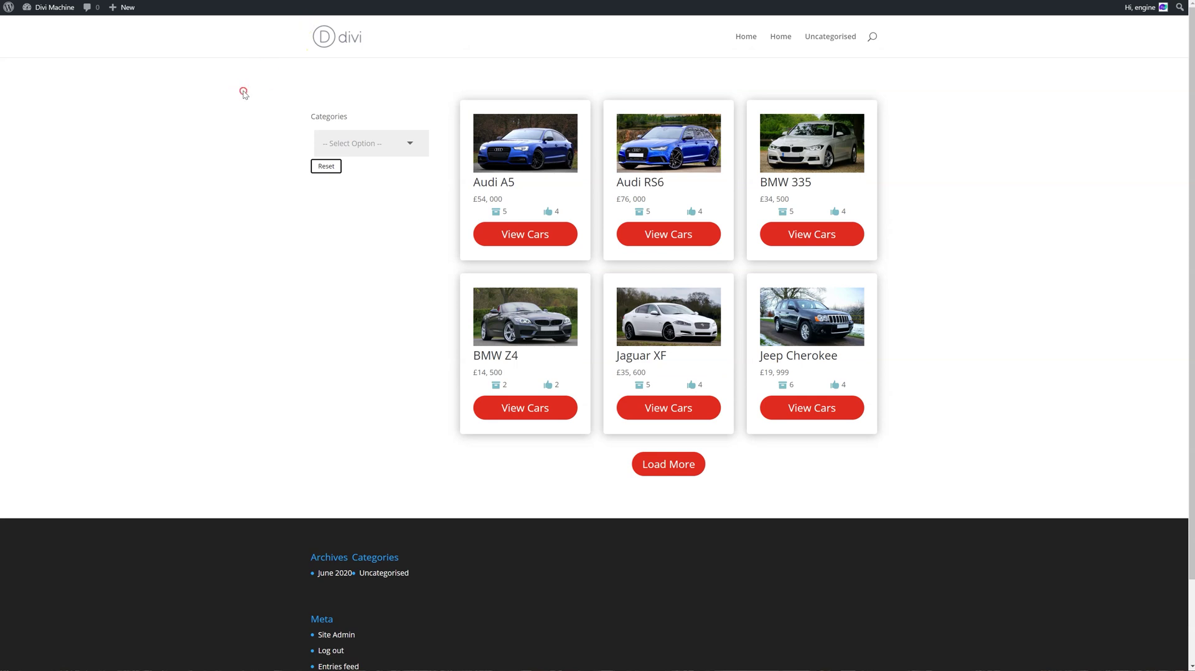
{"action": "right_click", "coordinate": [243, 92]}
{"action": "left_click", "coordinate": [279, 122]}
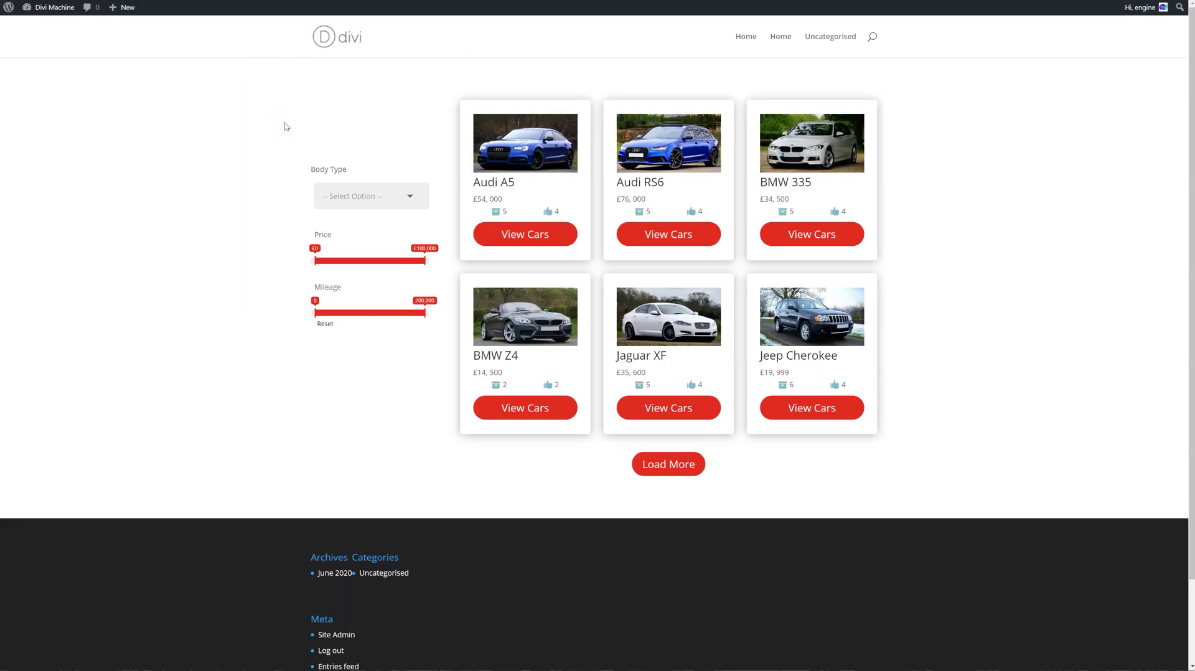
Step: Test the Price filter with maximums of about £23,000, £42,000 and £92,000, and the Mileage filter with about 26,000 and 200,000
{"action": "left_click_drag", "start_coordinate": [331, 172], "coordinate": [309, 166]}
{"action": "left_click", "coordinate": [319, 168]}
{"action": "left_click_drag", "start_coordinate": [425, 263], "coordinate": [343, 262]}
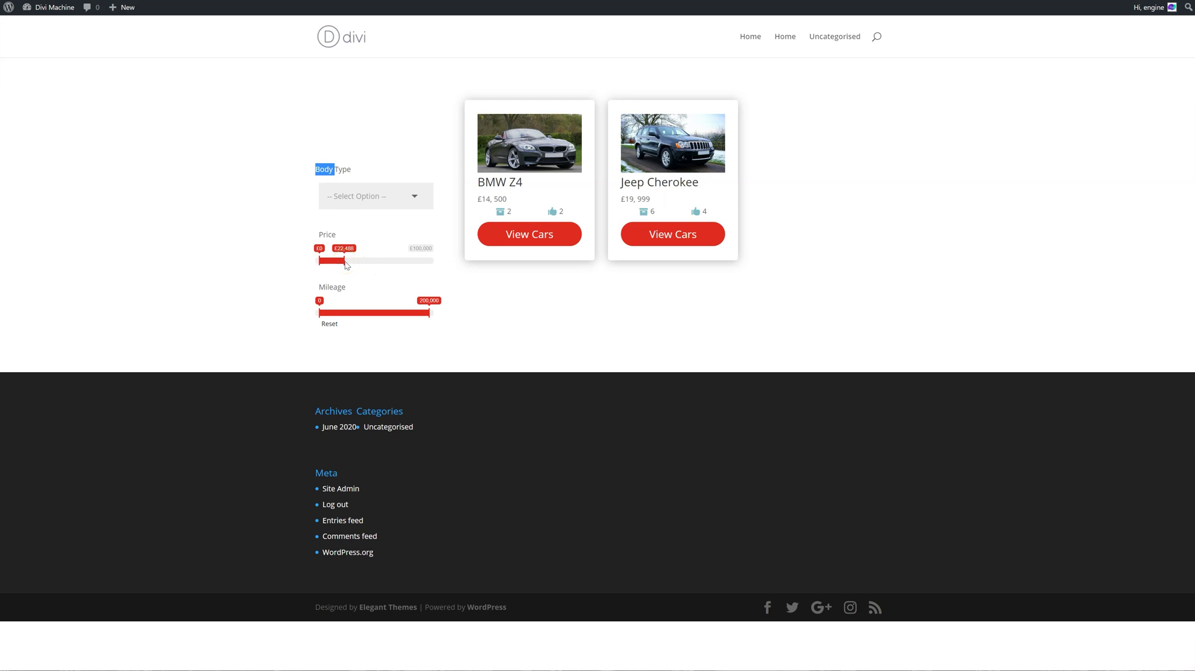
{"action": "left_click_drag", "start_coordinate": [345, 261], "coordinate": [366, 262]}
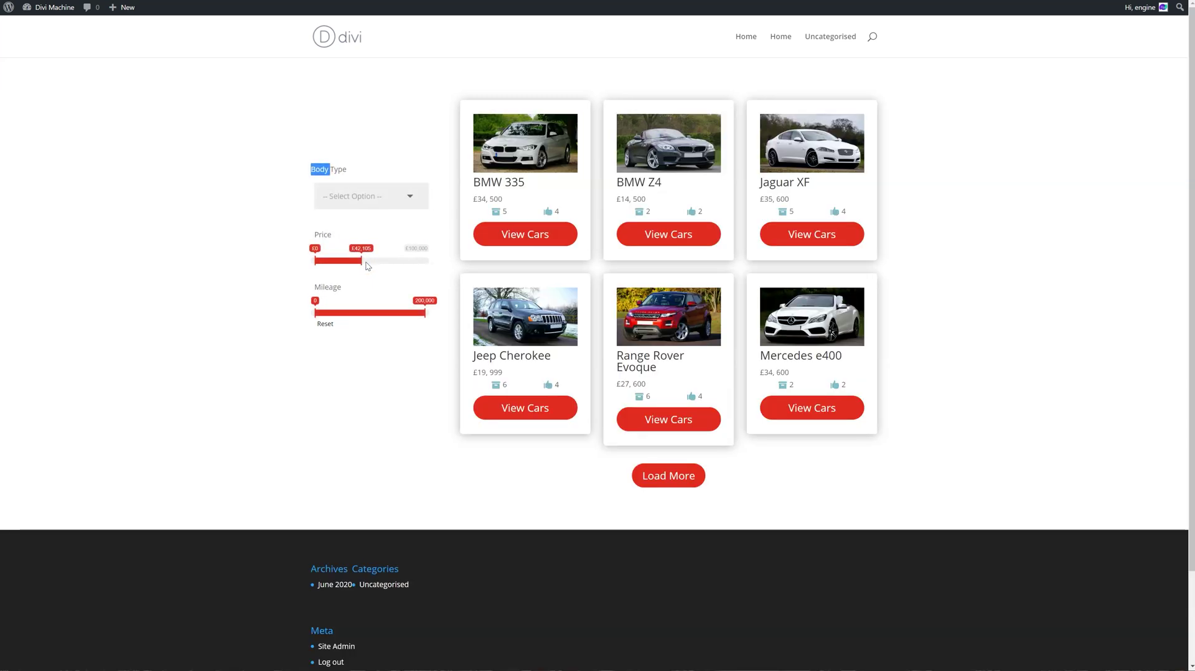
{"action": "left_click_drag", "start_coordinate": [361, 262], "coordinate": [417, 267]}
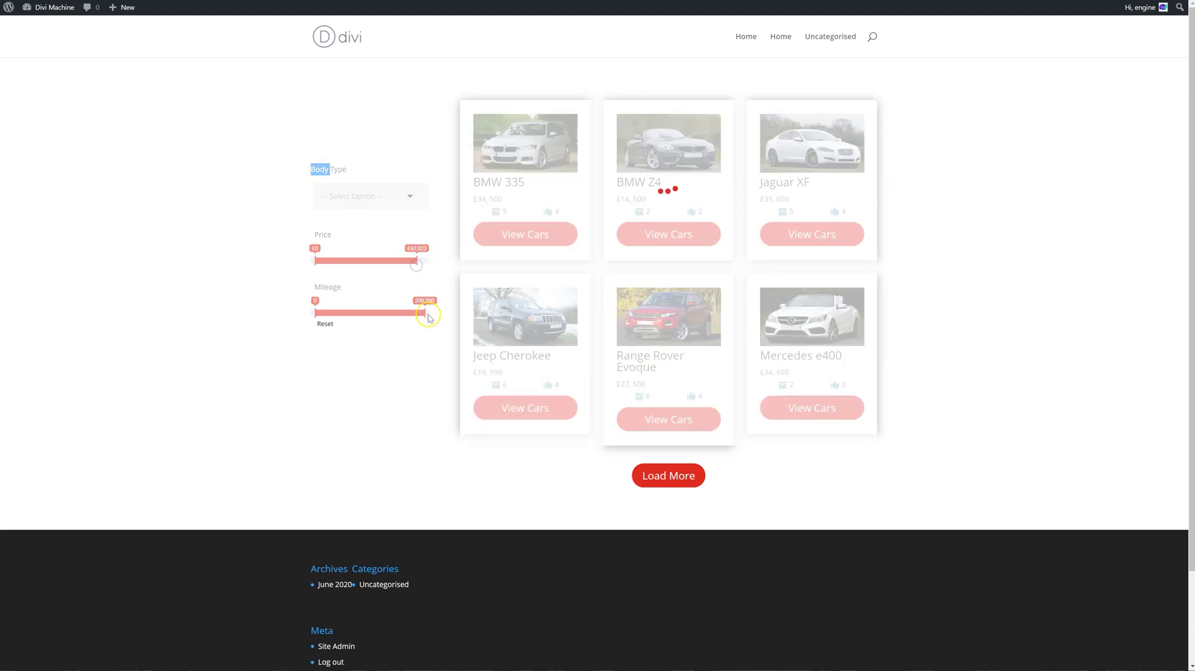
{"action": "left_click_drag", "start_coordinate": [425, 312], "coordinate": [336, 316]}
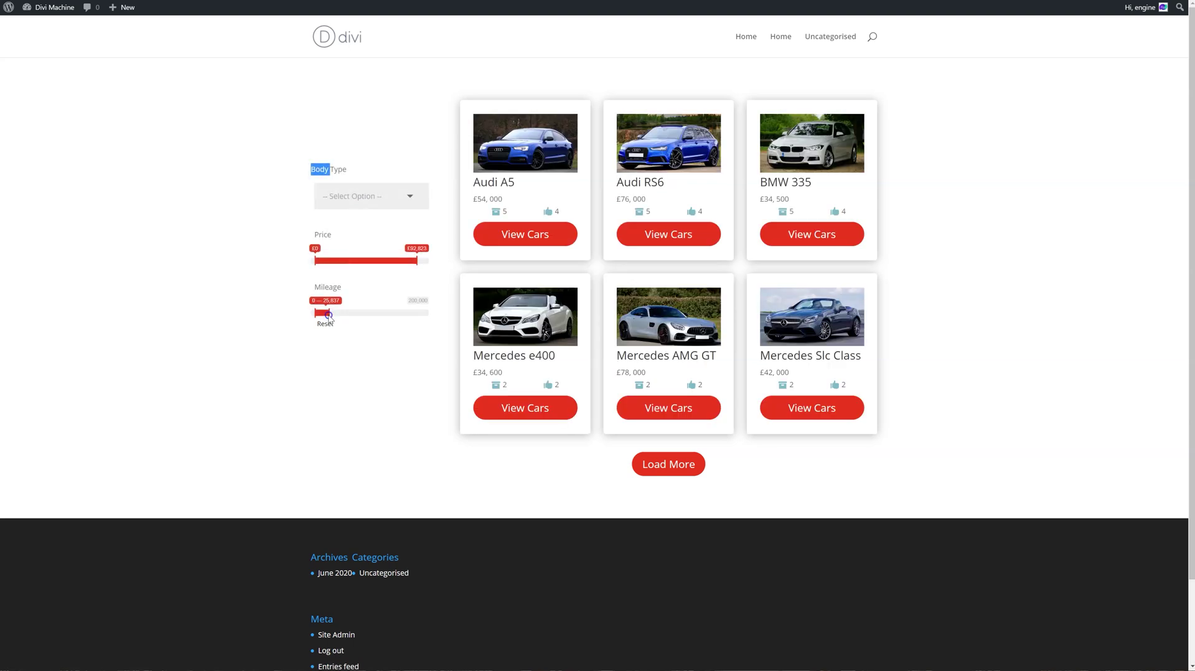
{"action": "left_click_drag", "start_coordinate": [318, 314], "coordinate": [439, 313]}
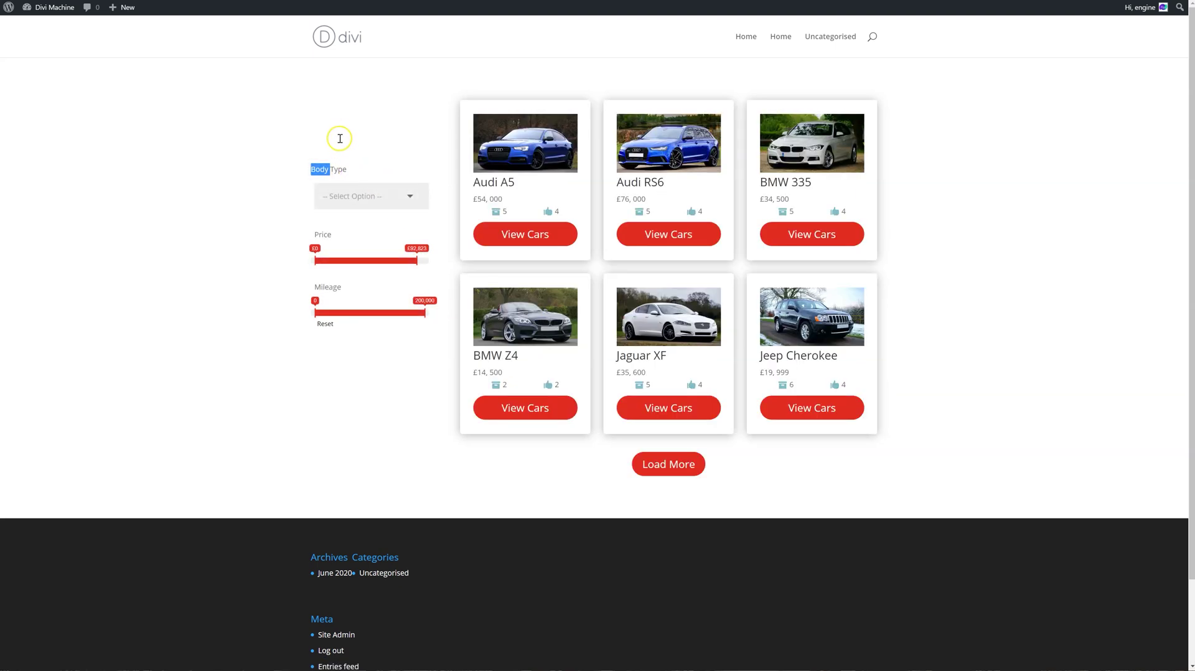
Step: Test the search text "jaguar" with Body Type set to Estate, Convertible and back to "-- Select Option --"
{"action": "left_click", "coordinate": [340, 139]}
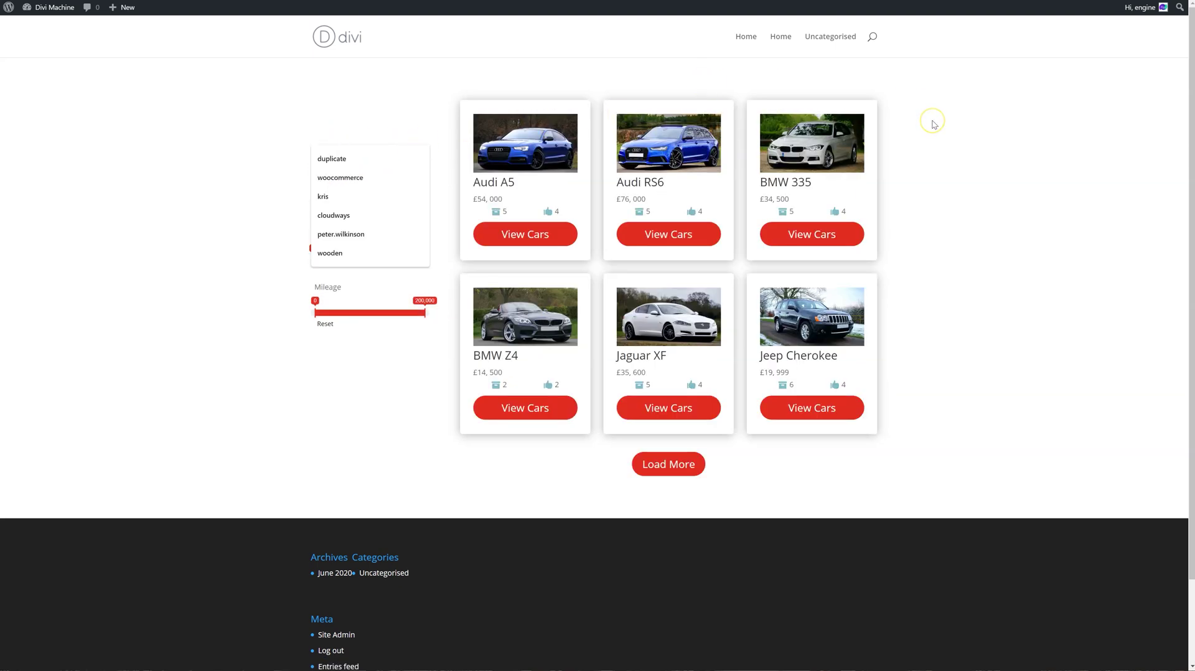
{"action": "type", "text": "jaguar"}
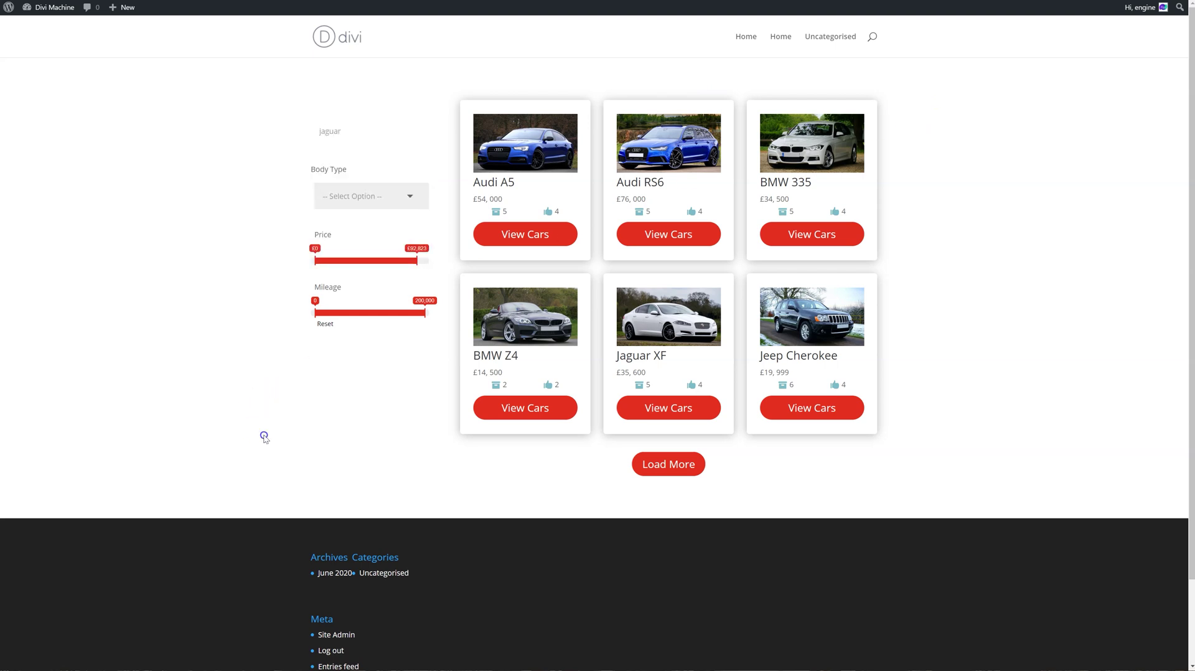
{"action": "left_click", "coordinate": [367, 197]}
{"action": "left_click", "coordinate": [372, 244]}
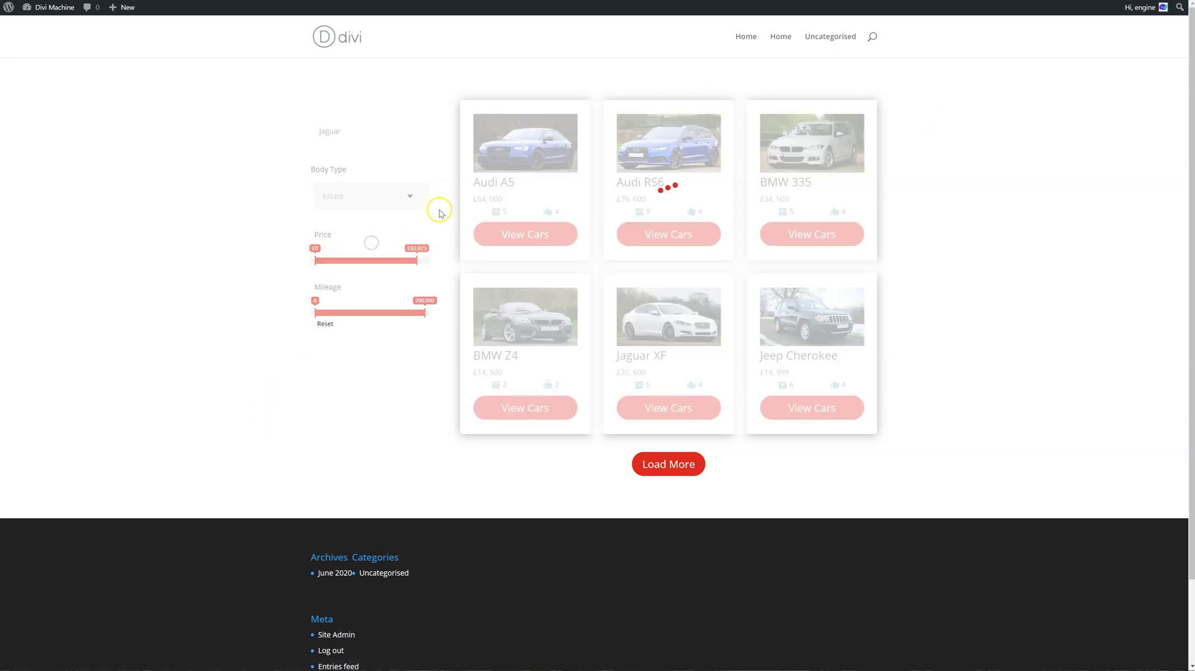
{"action": "left_click", "coordinate": [385, 196]}
{"action": "left_click", "coordinate": [393, 225]}
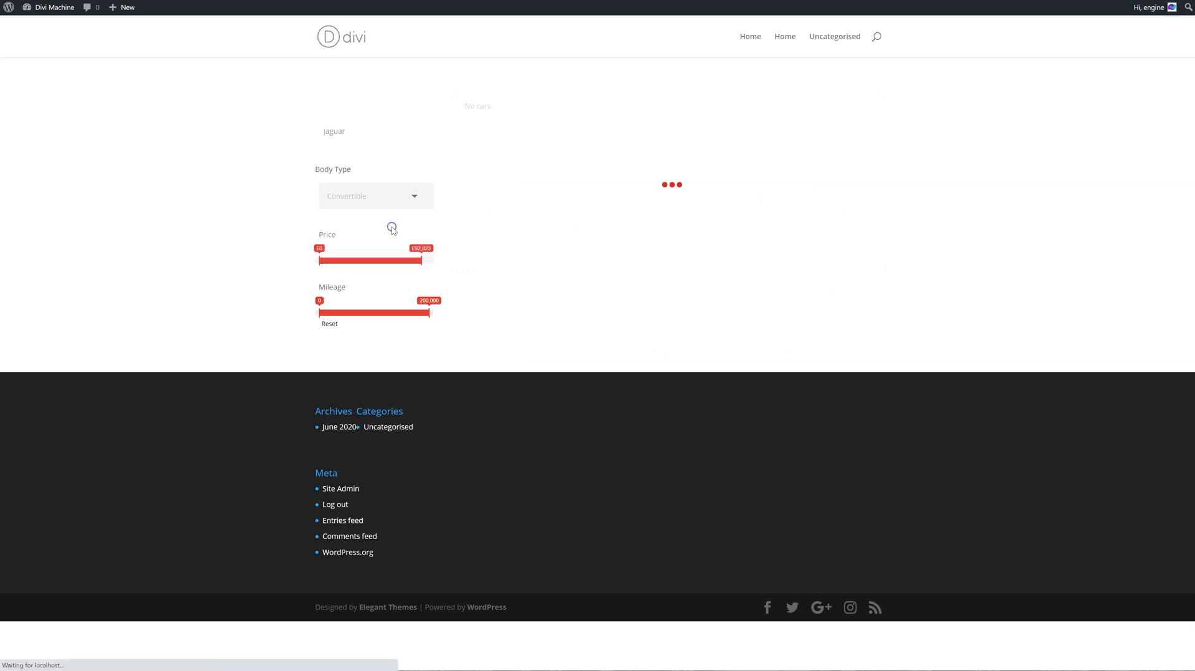
{"action": "left_click", "coordinate": [395, 207]}
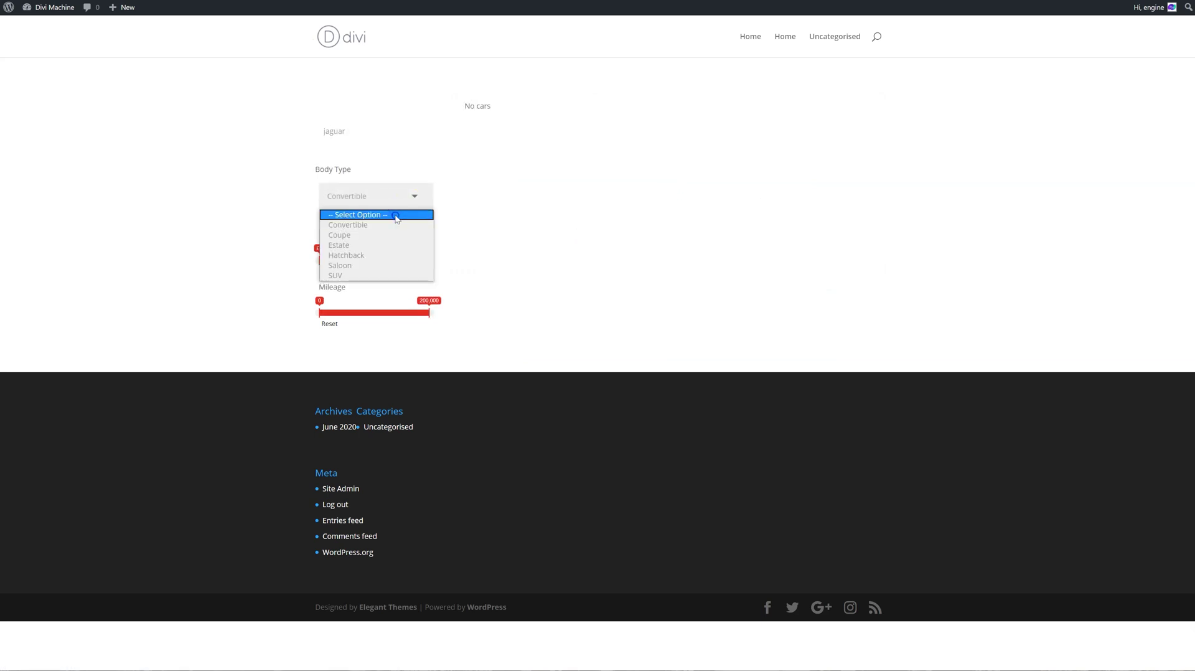
{"action": "left_click", "coordinate": [393, 215]}
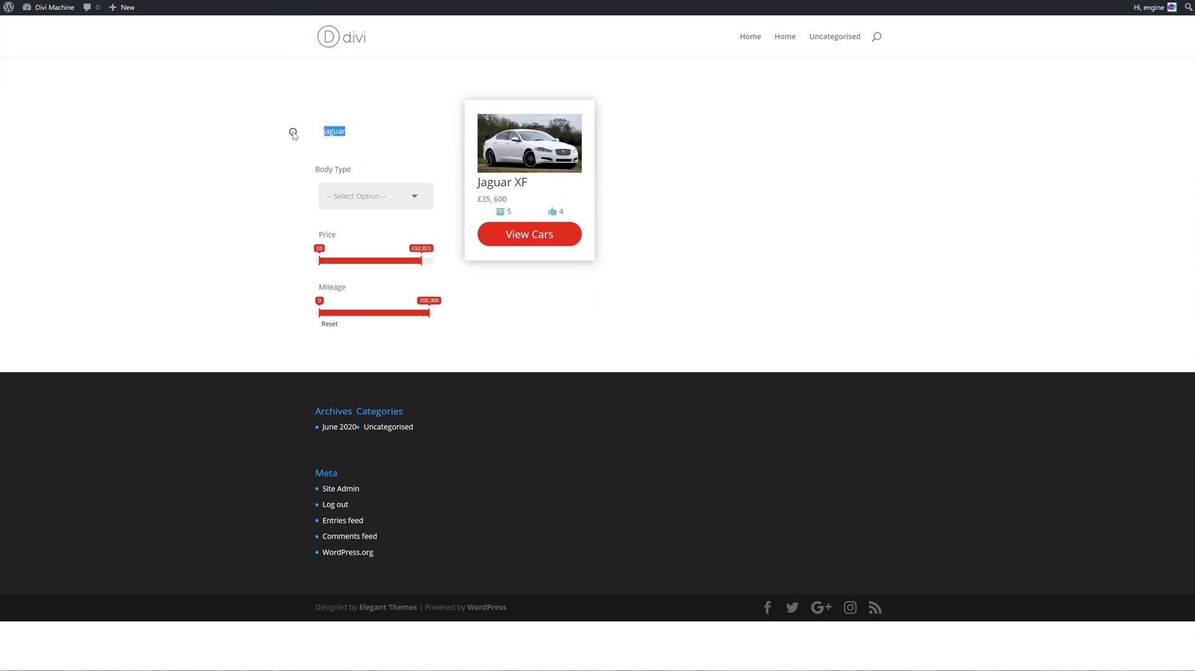
Step: Reset the filters and load more cars to review the full archive grid
{"action": "left_click", "coordinate": [330, 326]}
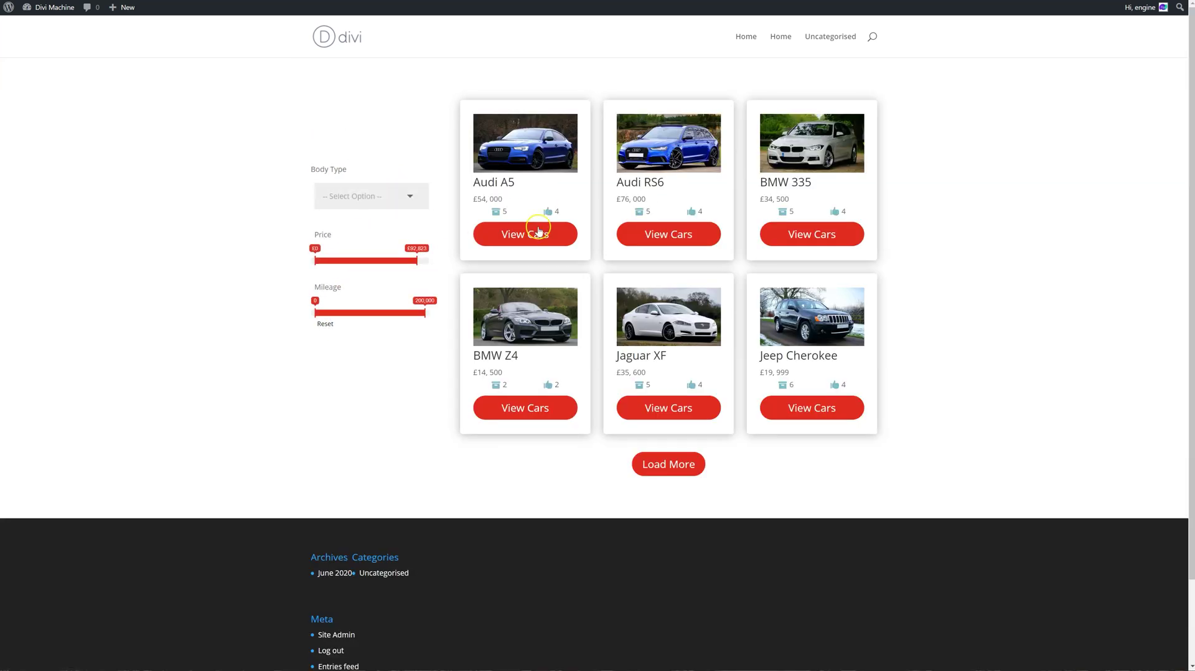
{"action": "left_click", "coordinate": [668, 464]}
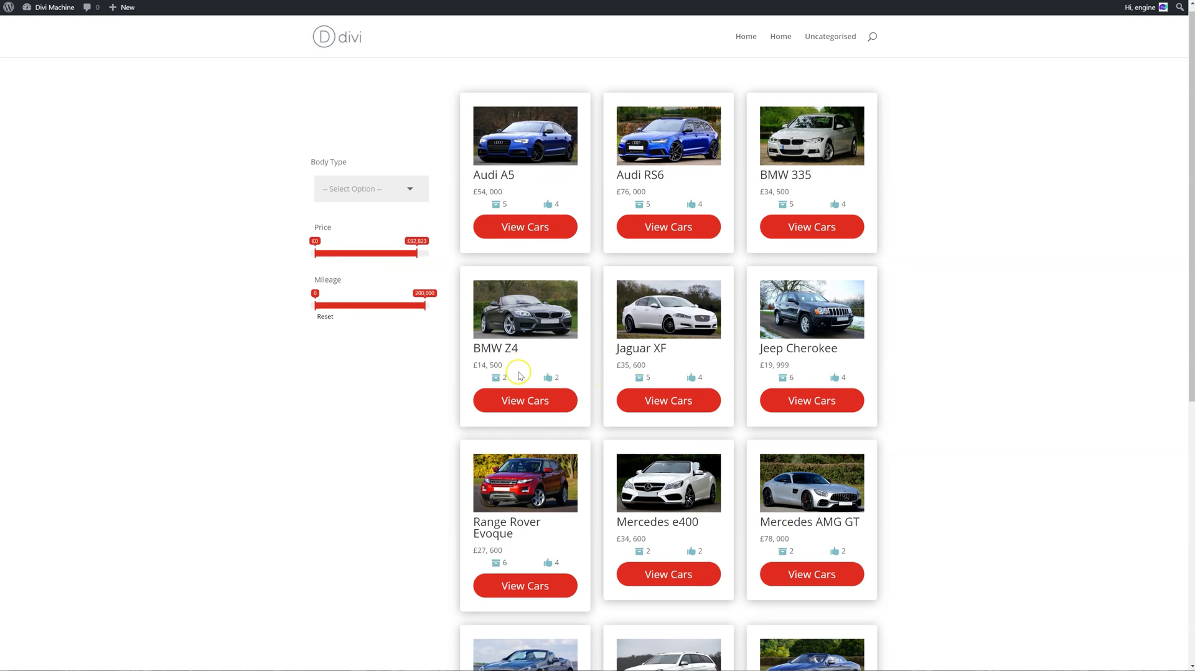
{"action": "scroll", "coordinate": [523, 386], "scroll_direction": "down", "scroll_amount": 3}
{"action": "scroll", "coordinate": [523, 376], "scroll_direction": "up", "scroll_amount": 3}
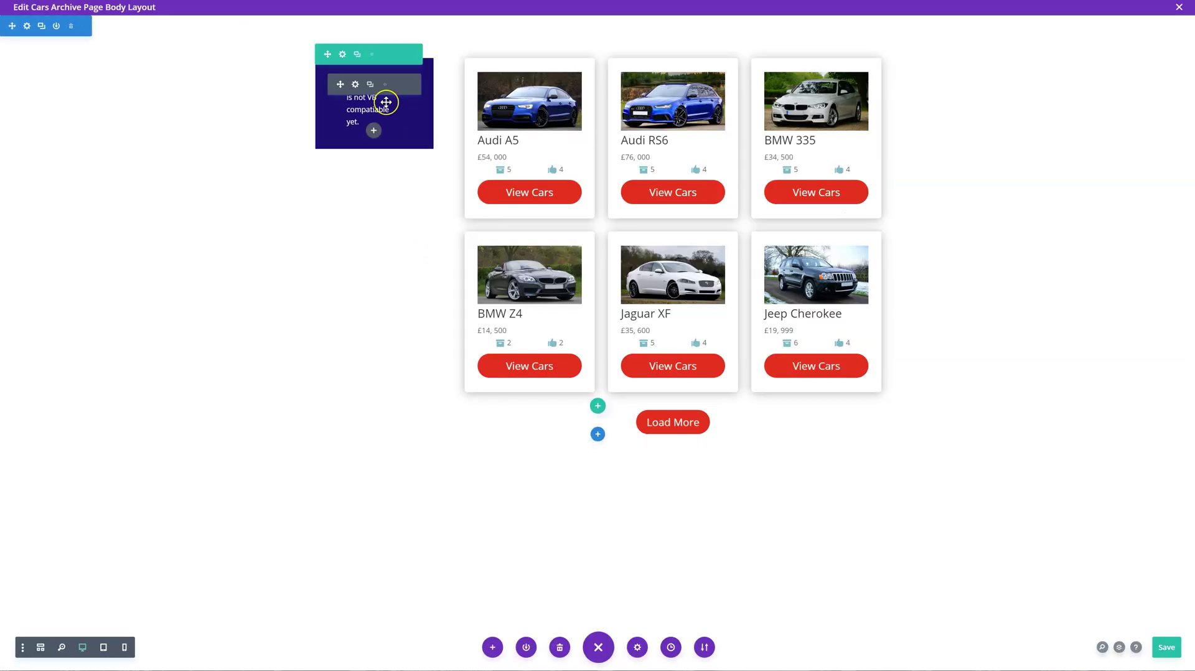
Step: Add a filter item named Colour to the Filter Posts module and make it filter by Advanced Custom Field (ACF Plugin)
{"action": "left_click", "coordinate": [356, 84]}
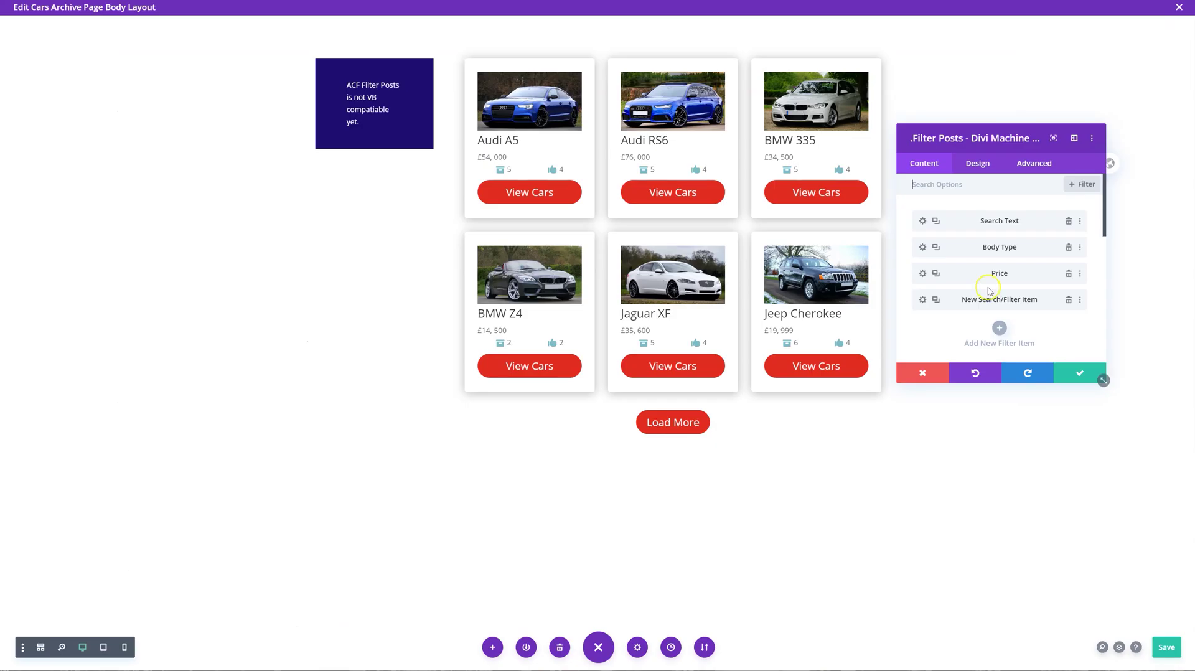
{"action": "left_click", "coordinate": [998, 325]}
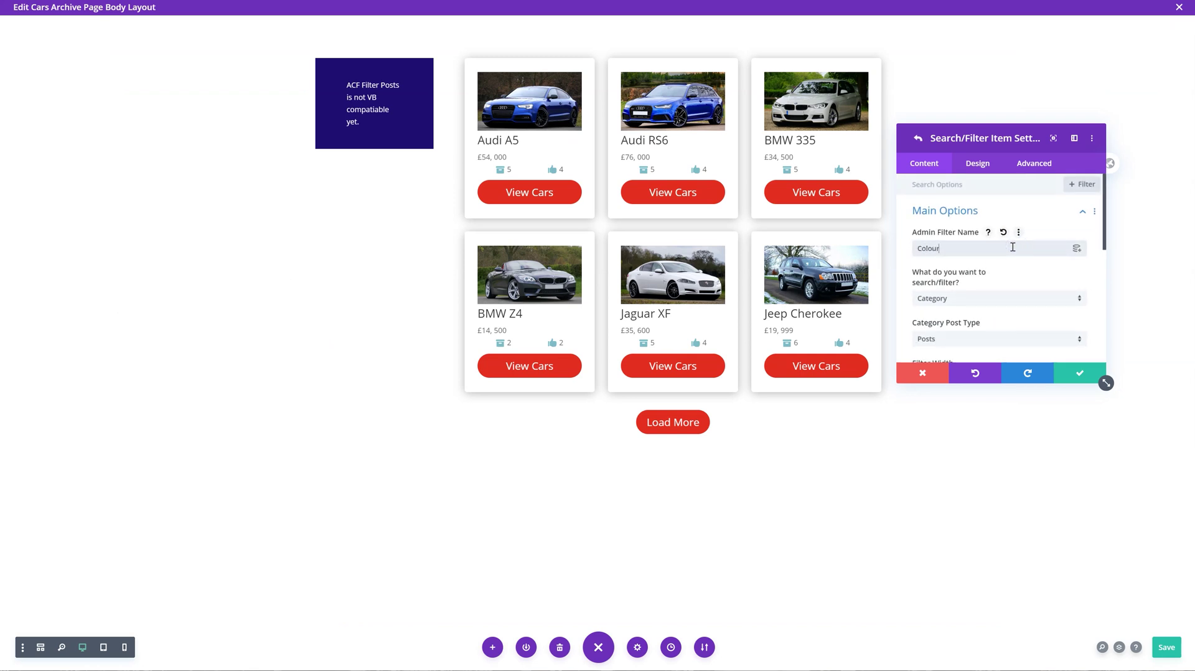
{"action": "left_click", "coordinate": [934, 248]}
{"action": "left_click", "coordinate": [977, 298]}
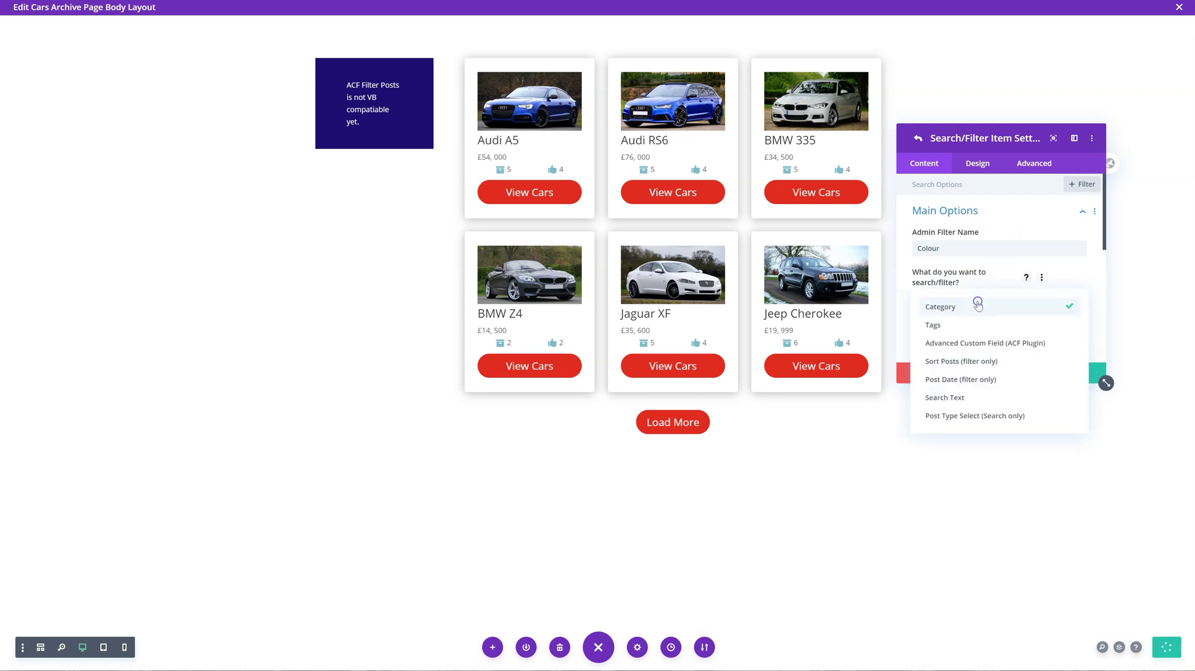
{"action": "left_click", "coordinate": [989, 346]}
{"action": "scroll", "coordinate": [961, 336], "scroll_direction": "down", "scroll_amount": 1}
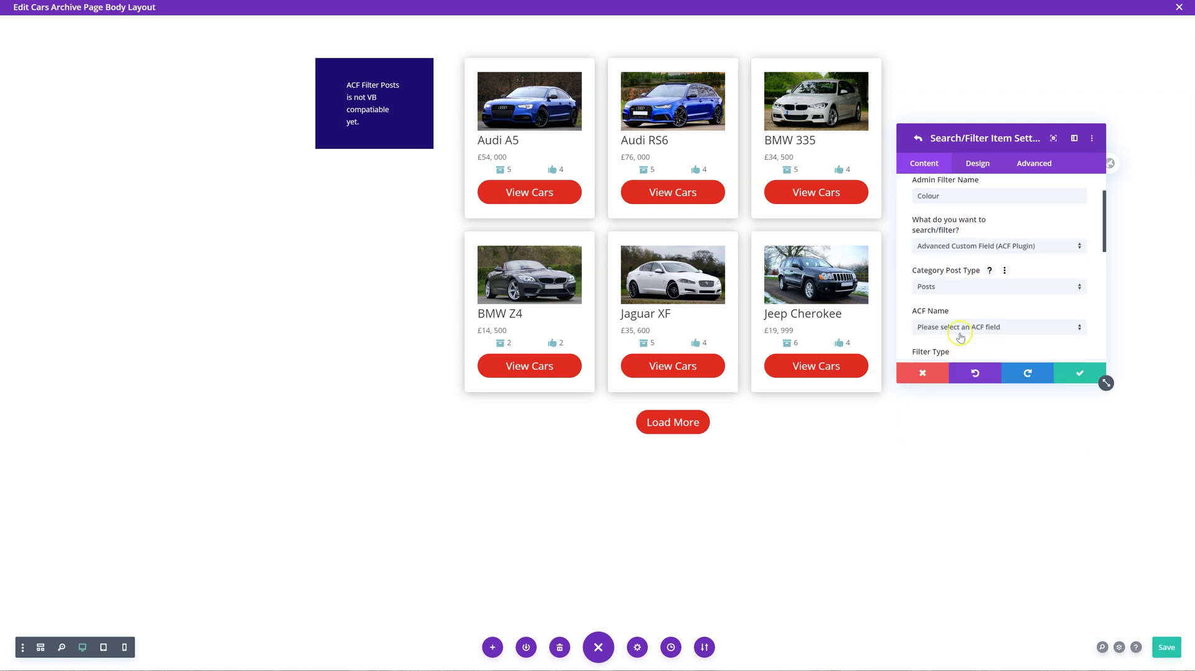
Step: Set the Colour item's category post type to Cars and its ACF name to Colour - Cars
{"action": "left_click", "coordinate": [952, 286]}
{"action": "left_click", "coordinate": [959, 367]}
{"action": "scroll", "coordinate": [955, 280], "scroll_direction": "down", "scroll_amount": 1}
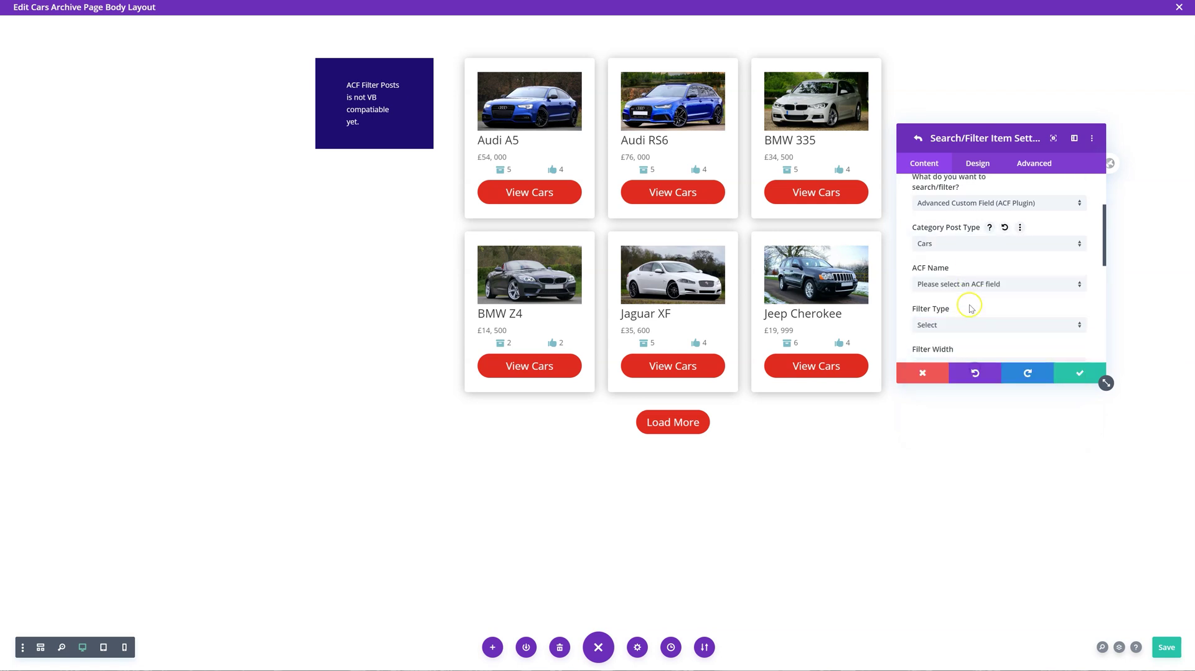
{"action": "left_click", "coordinate": [953, 276]}
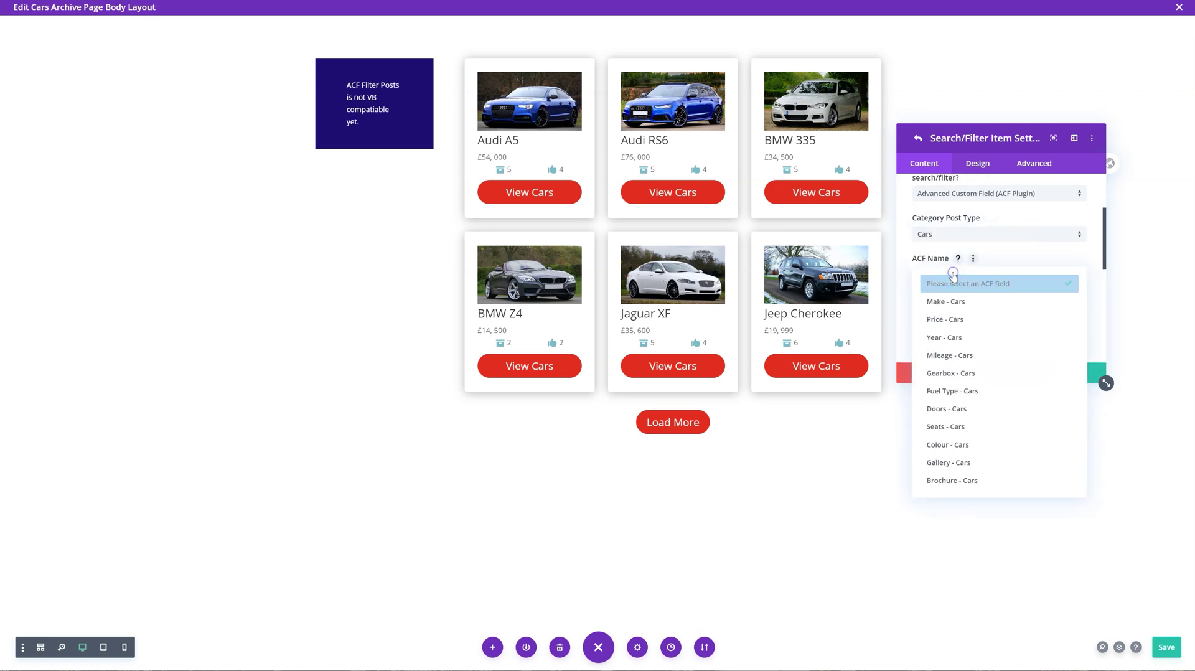
{"action": "left_click", "coordinate": [968, 444]}
Step: Set the Colour item's filter type to Checkbox / Radio Buttons and its checkbox checked colour to red
{"action": "scroll", "coordinate": [968, 311], "scroll_direction": "down", "scroll_amount": 1}
{"action": "left_click", "coordinate": [952, 264]}
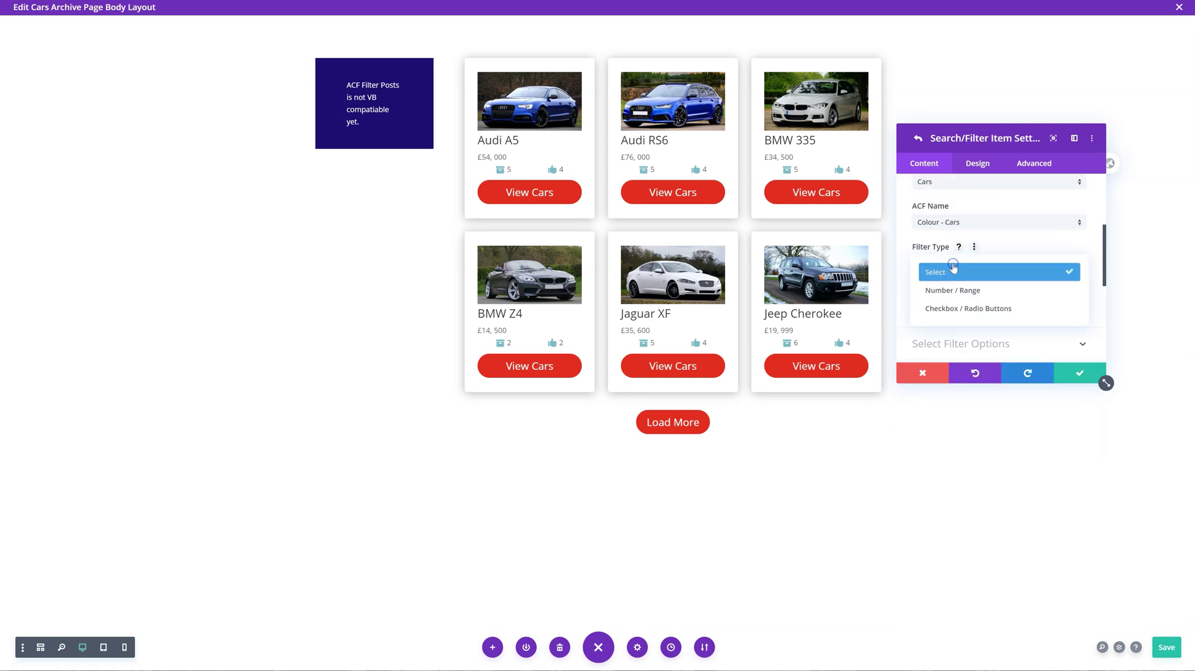
{"action": "left_click", "coordinate": [987, 309]}
{"action": "scroll", "coordinate": [980, 305], "scroll_direction": "down", "scroll_amount": 1}
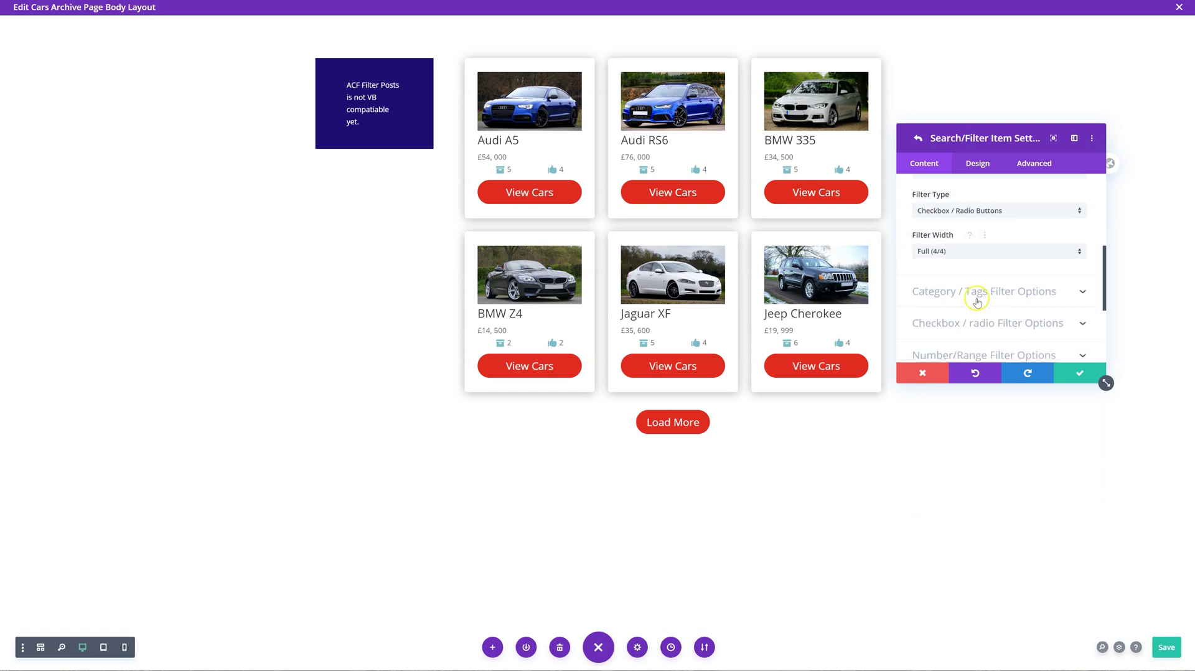
{"action": "scroll", "coordinate": [985, 264], "scroll_direction": "down", "scroll_amount": 1}
{"action": "left_click", "coordinate": [980, 273]}
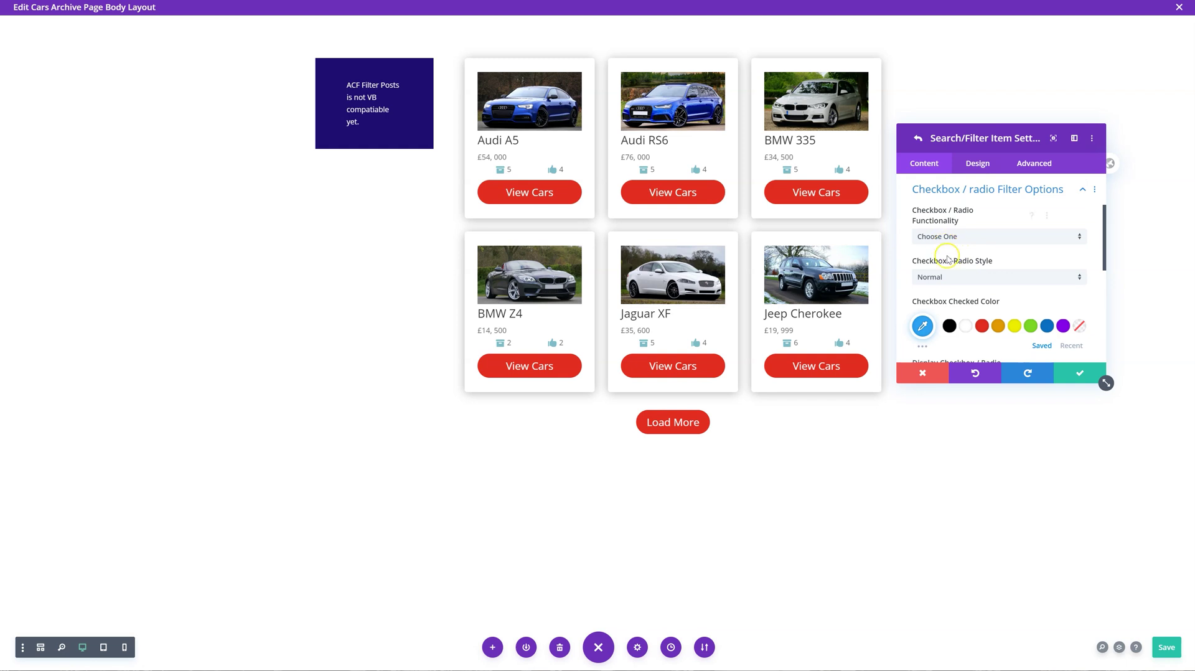
{"action": "left_click", "coordinate": [982, 326]}
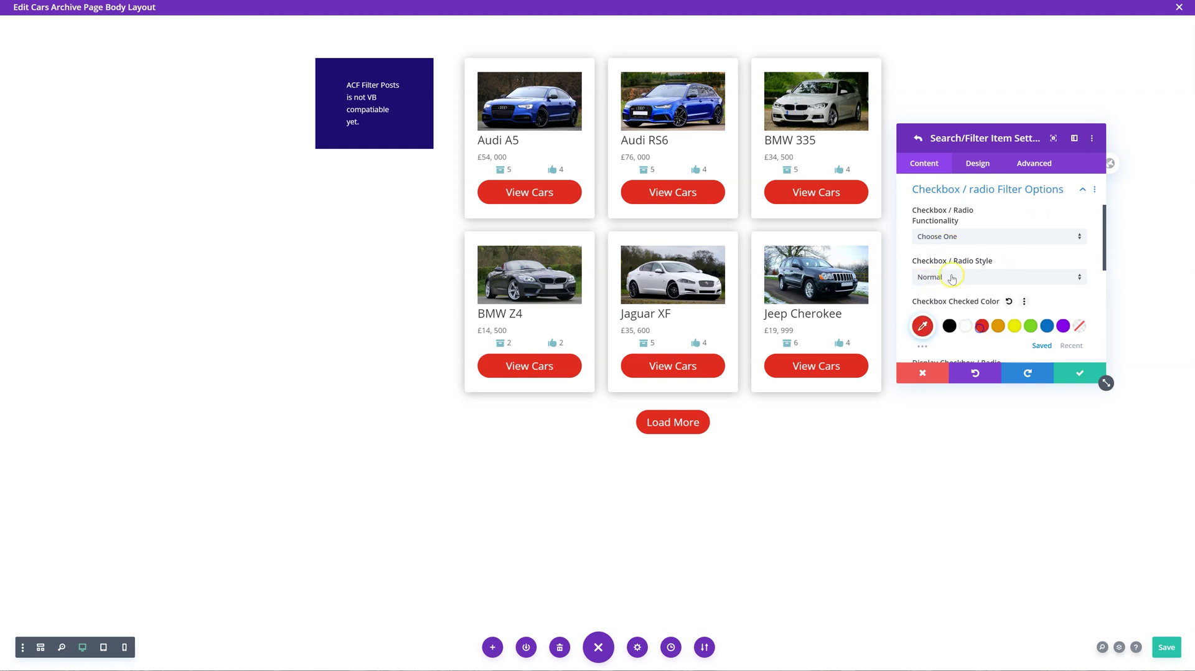
{"action": "scroll", "coordinate": [1043, 344], "scroll_direction": "down", "scroll_amount": 1}
{"action": "scroll", "coordinate": [1041, 344], "scroll_direction": "down", "scroll_amount": 2}
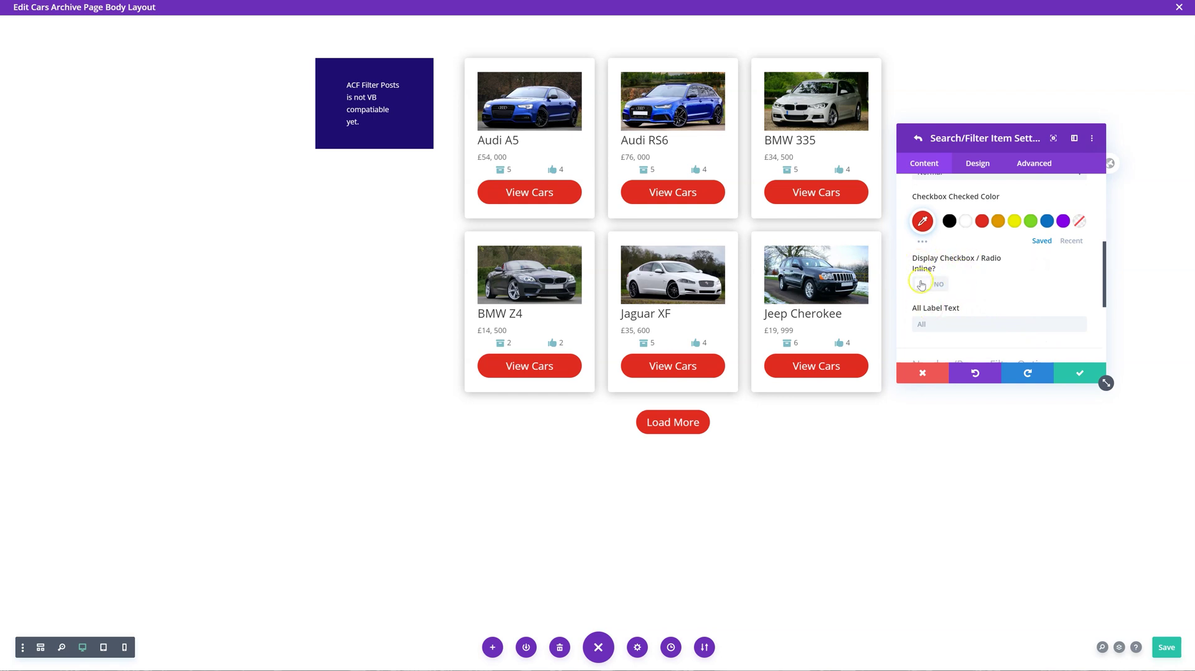
Step: Save the Colour filter item, the Filter Posts module and the layout, and reload the front-end Cars archive page
{"action": "left_click", "coordinate": [1075, 372]}
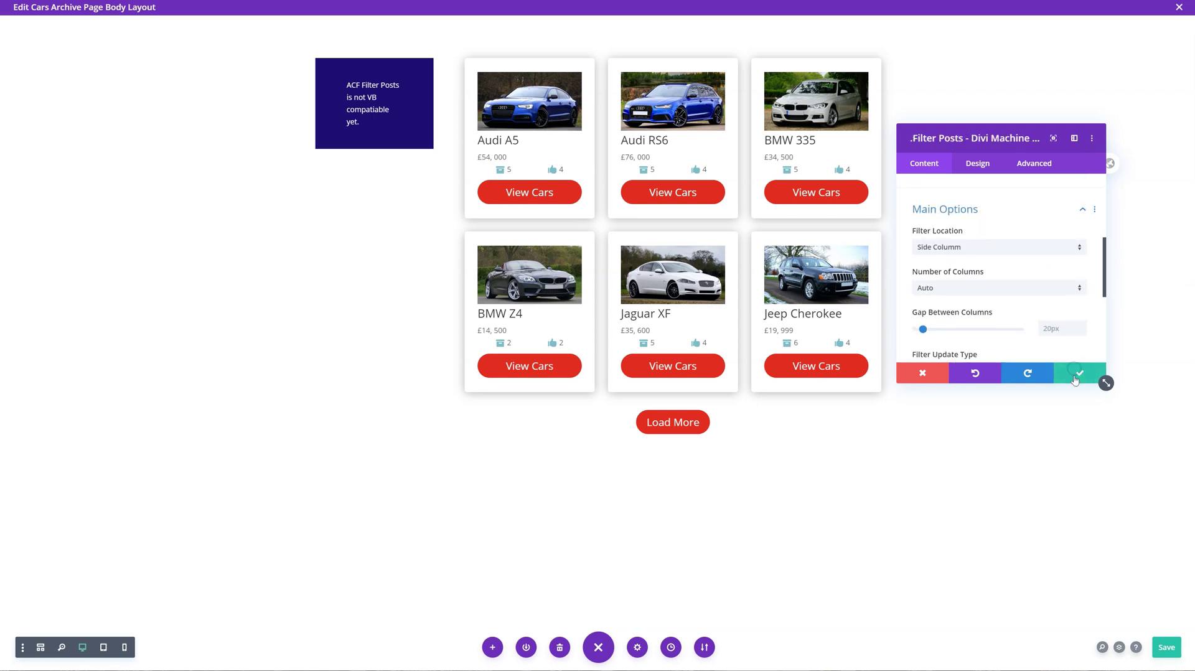
{"action": "left_click", "coordinate": [1085, 373]}
{"action": "left_click", "coordinate": [1167, 647]}
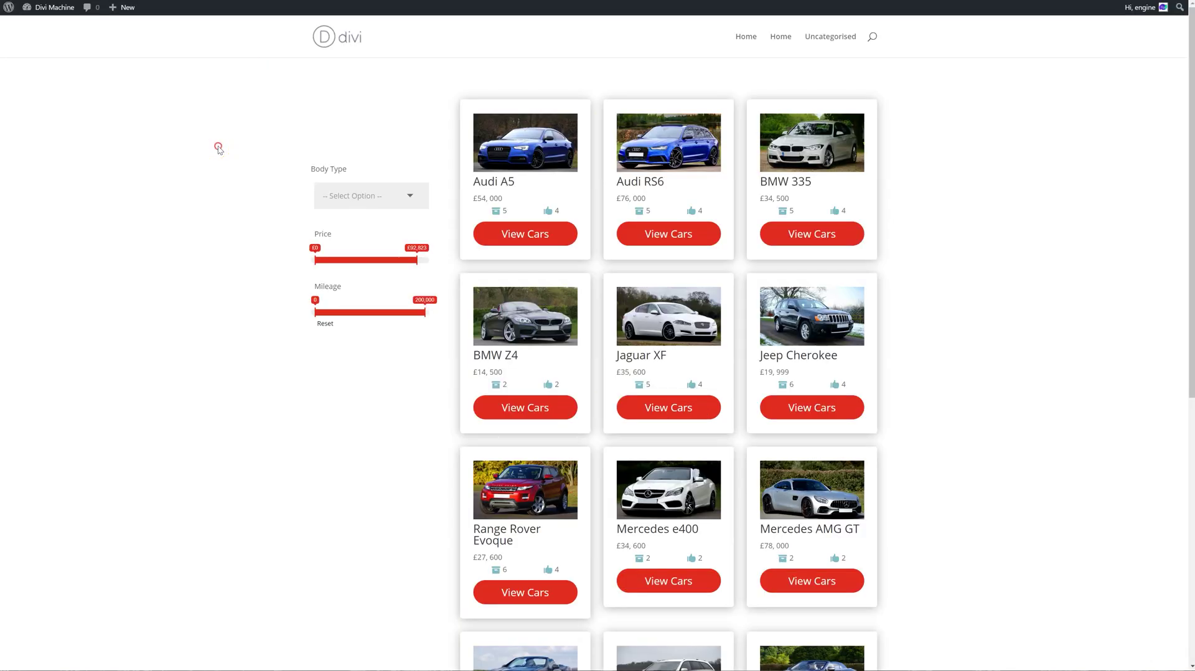
{"action": "right_click", "coordinate": [217, 146]}
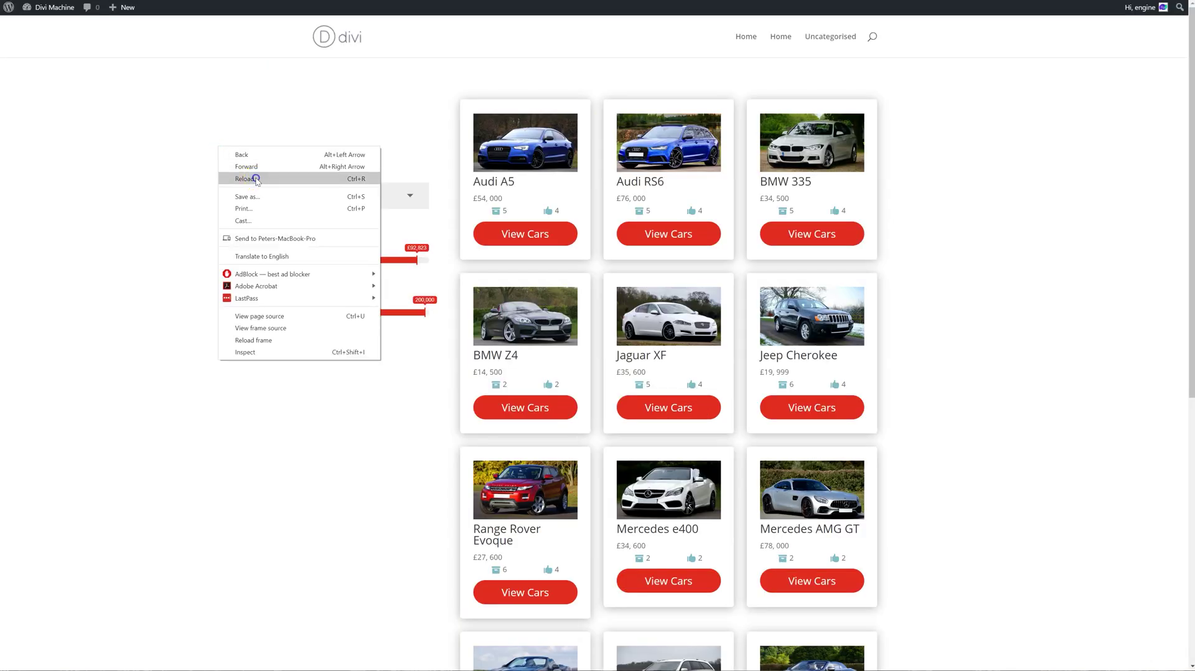
{"action": "left_click", "coordinate": [262, 180]}
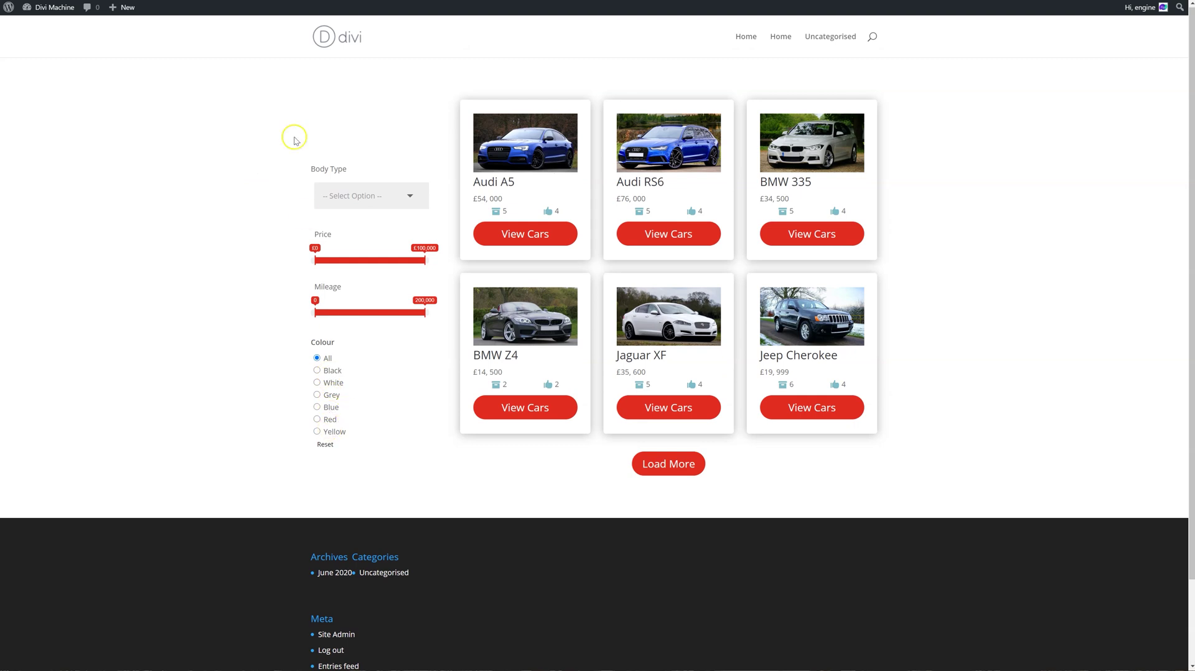
Step: Reopen the Colour item in the archive layout's Filter Posts module and set its Checkbox / Radio Style to Tick Boxes
{"action": "mouse_move", "coordinate": [143, 8]}
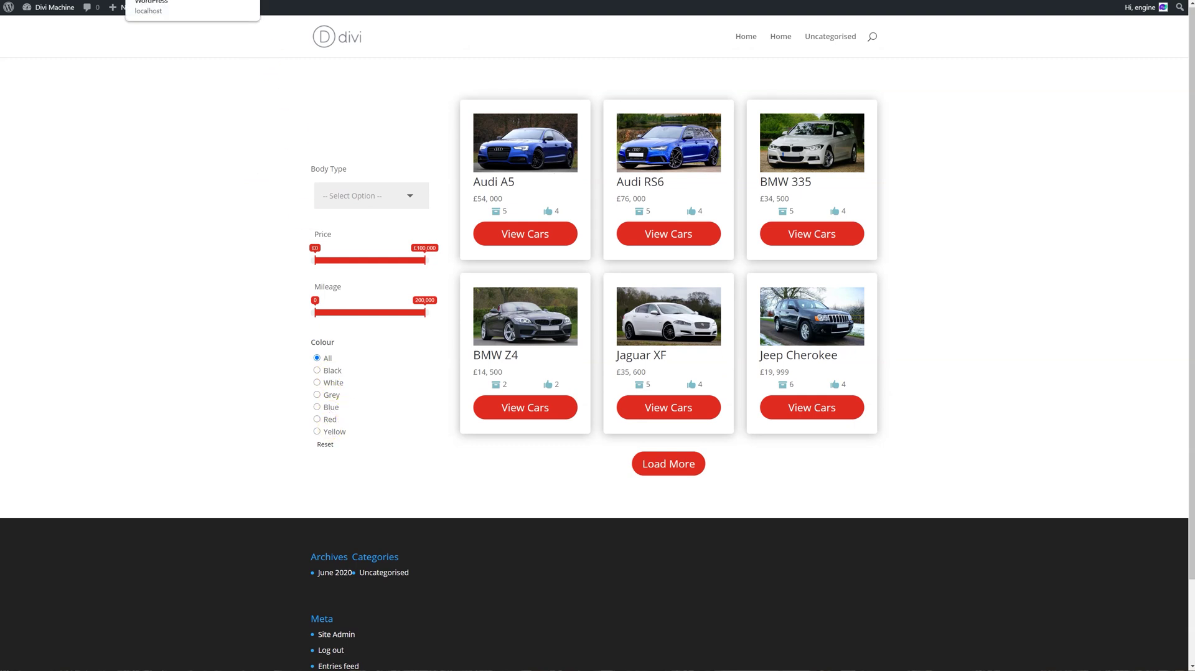
{"action": "left_click", "coordinate": [187, 18]}
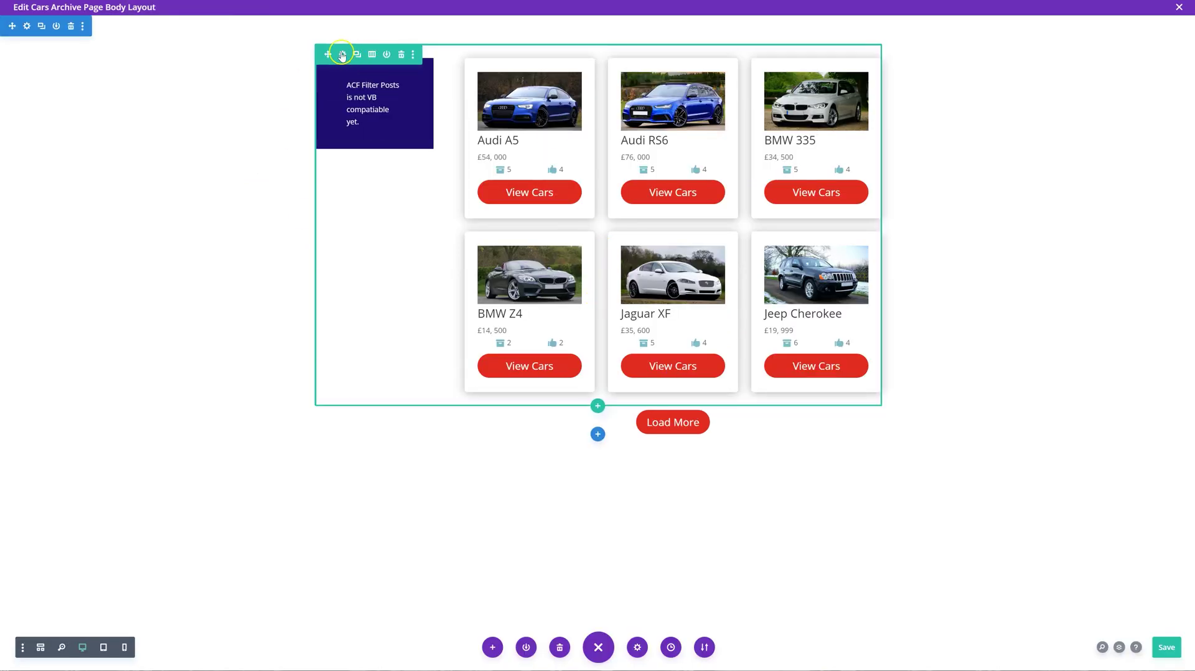
{"action": "left_click", "coordinate": [350, 83]}
{"action": "scroll", "coordinate": [977, 267], "scroll_direction": "down", "scroll_amount": 10}
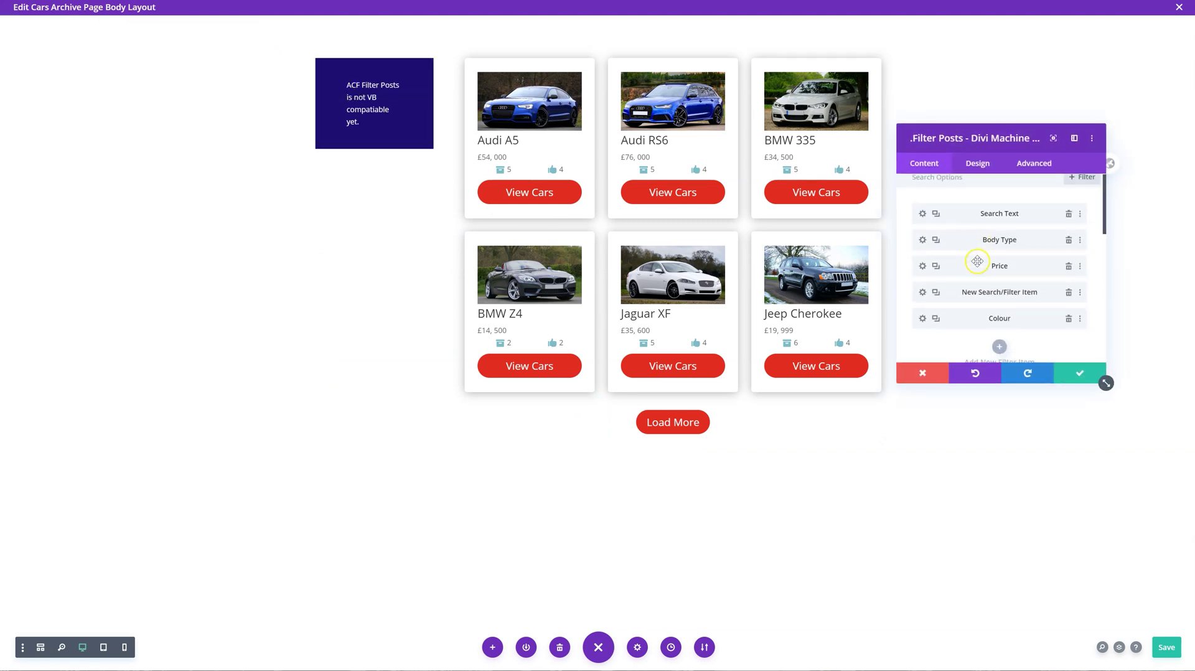
{"action": "scroll", "coordinate": [967, 301], "scroll_direction": "down", "scroll_amount": 3}
{"action": "scroll", "coordinate": [968, 293], "scroll_direction": "up", "scroll_amount": 8}
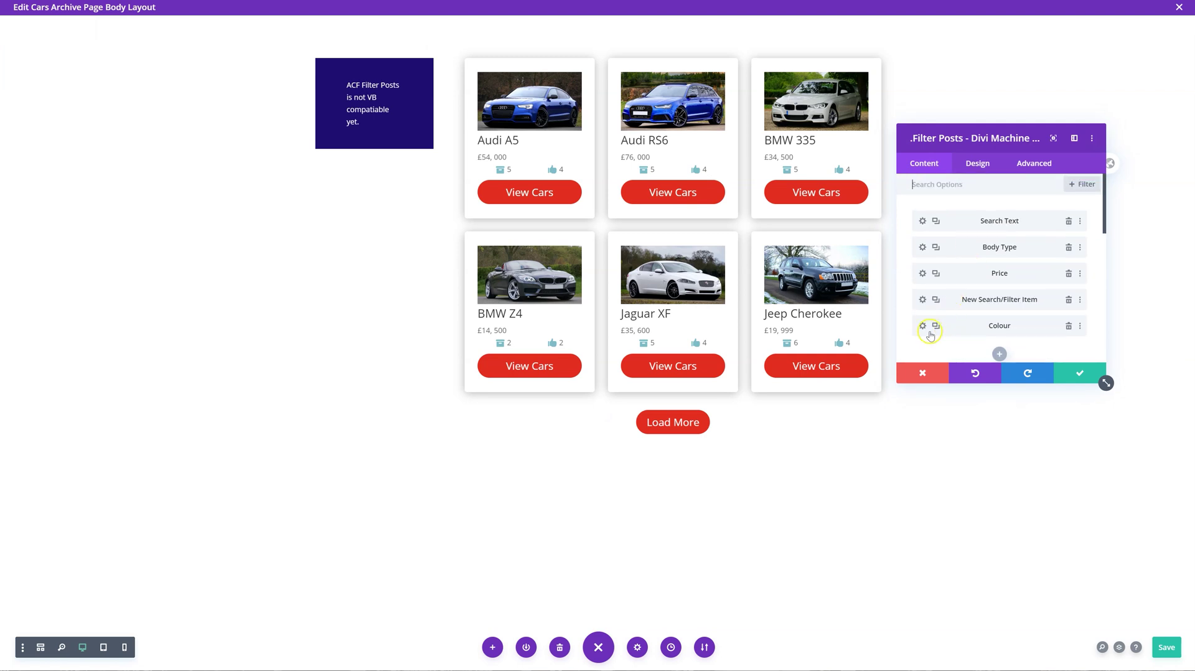
{"action": "left_click", "coordinate": [931, 333]}
{"action": "scroll", "coordinate": [933, 258], "scroll_direction": "down", "scroll_amount": 3}
{"action": "scroll", "coordinate": [934, 258], "scroll_direction": "down", "scroll_amount": 2}
{"action": "left_click", "coordinate": [982, 272]}
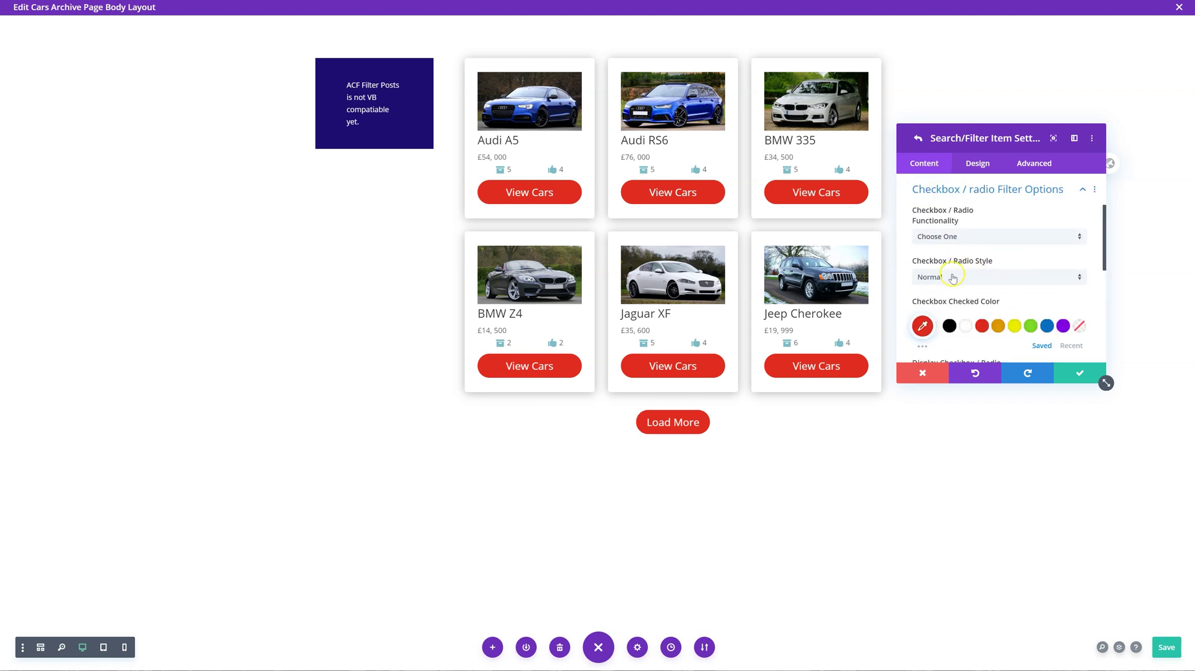
{"action": "left_click", "coordinate": [952, 278]}
{"action": "left_click", "coordinate": [965, 304]}
Step: Save the tick box style in the item, module and layout, and reload the front-end Cars archive page
{"action": "left_click", "coordinate": [1069, 374]}
{"action": "left_click", "coordinate": [1085, 373]}
{"action": "left_click", "coordinate": [1168, 641]}
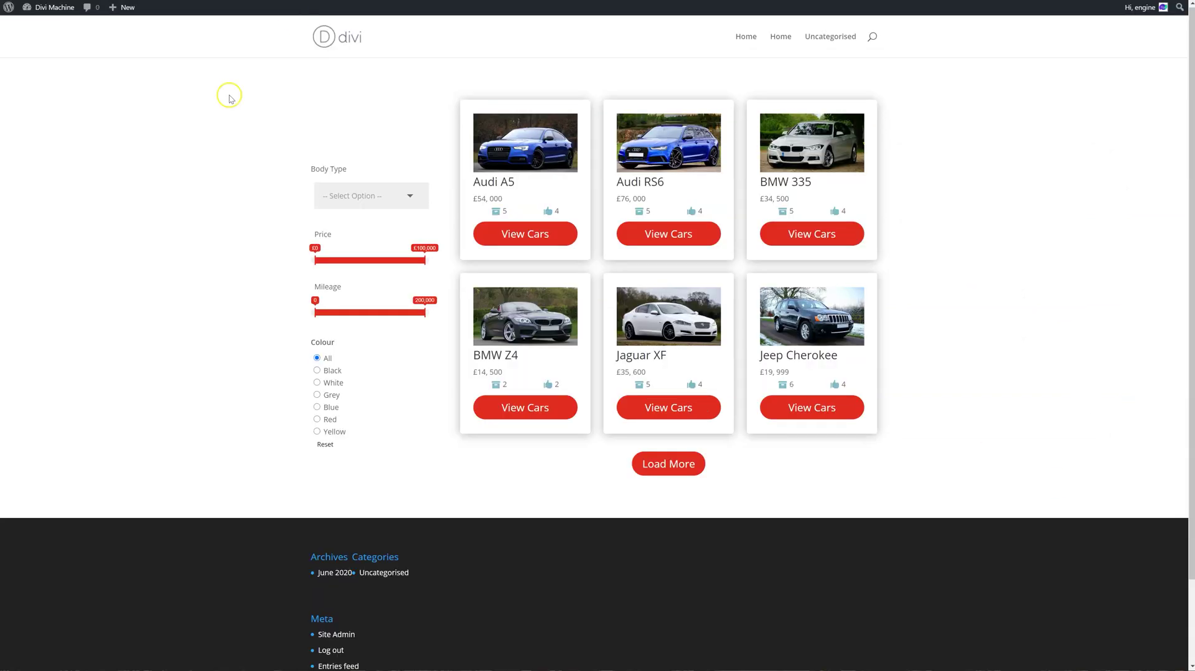
{"action": "right_click", "coordinate": [226, 93]}
{"action": "left_click", "coordinate": [267, 120]}
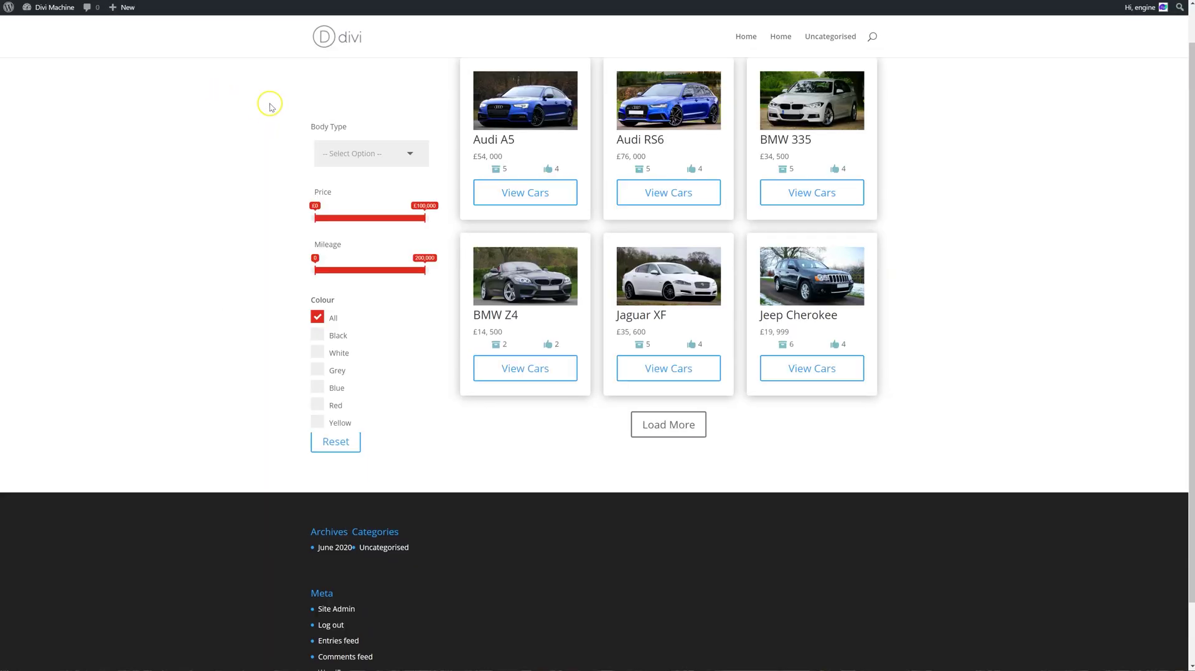
Step: Test the Colour filter with Black, White and back to All on the front-end page
{"action": "scroll", "coordinate": [269, 97], "scroll_direction": "down", "scroll_amount": 1}
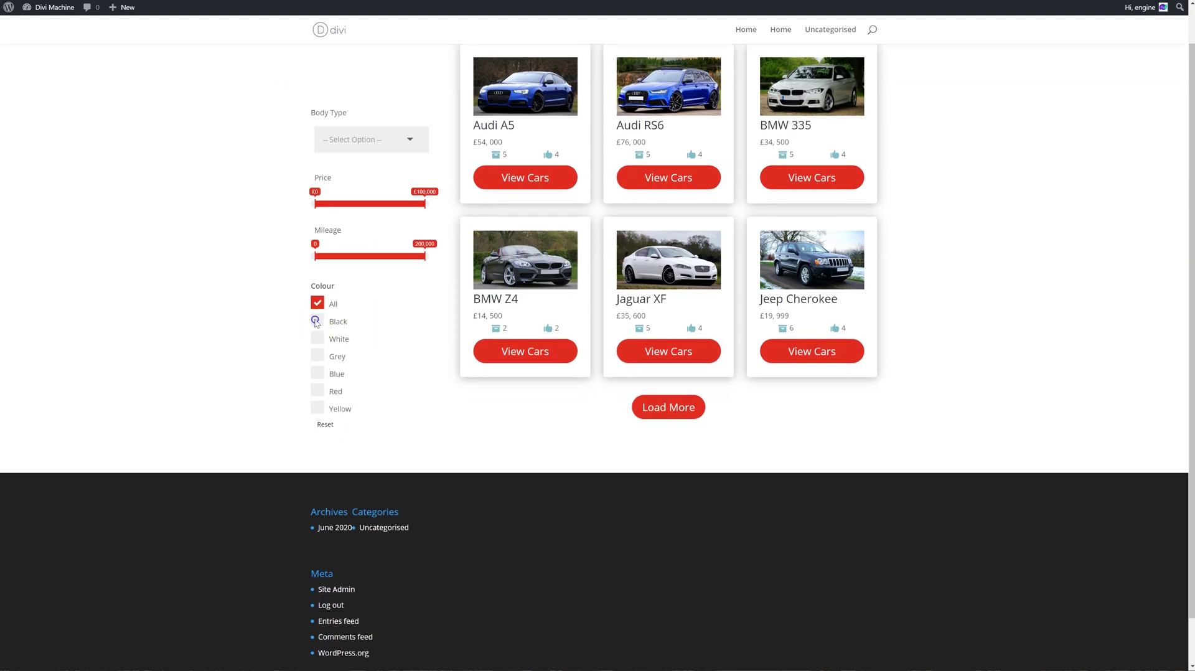
{"action": "left_click", "coordinate": [316, 321]}
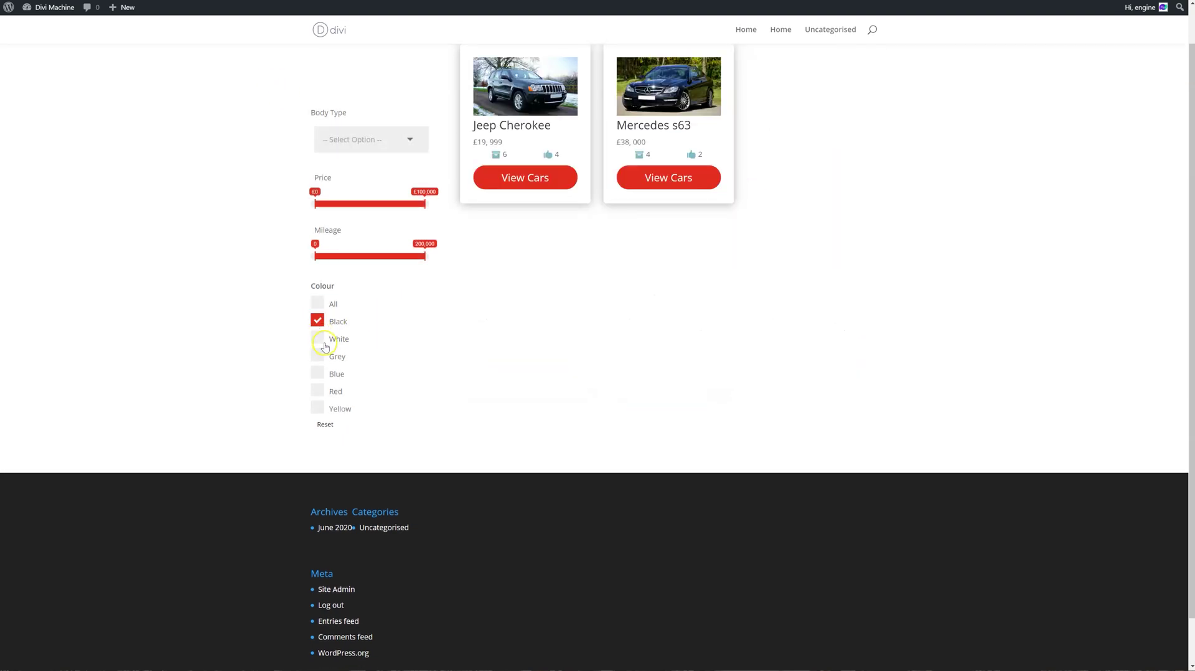
{"action": "left_click", "coordinate": [323, 343]}
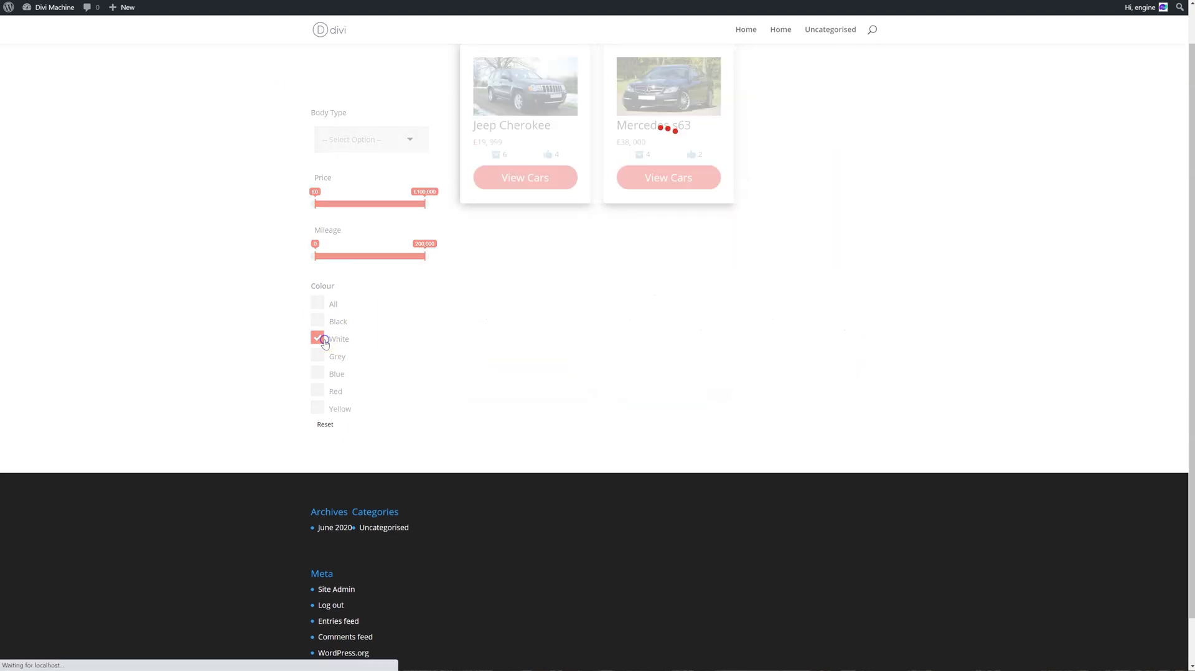
{"action": "left_click", "coordinate": [321, 305]}
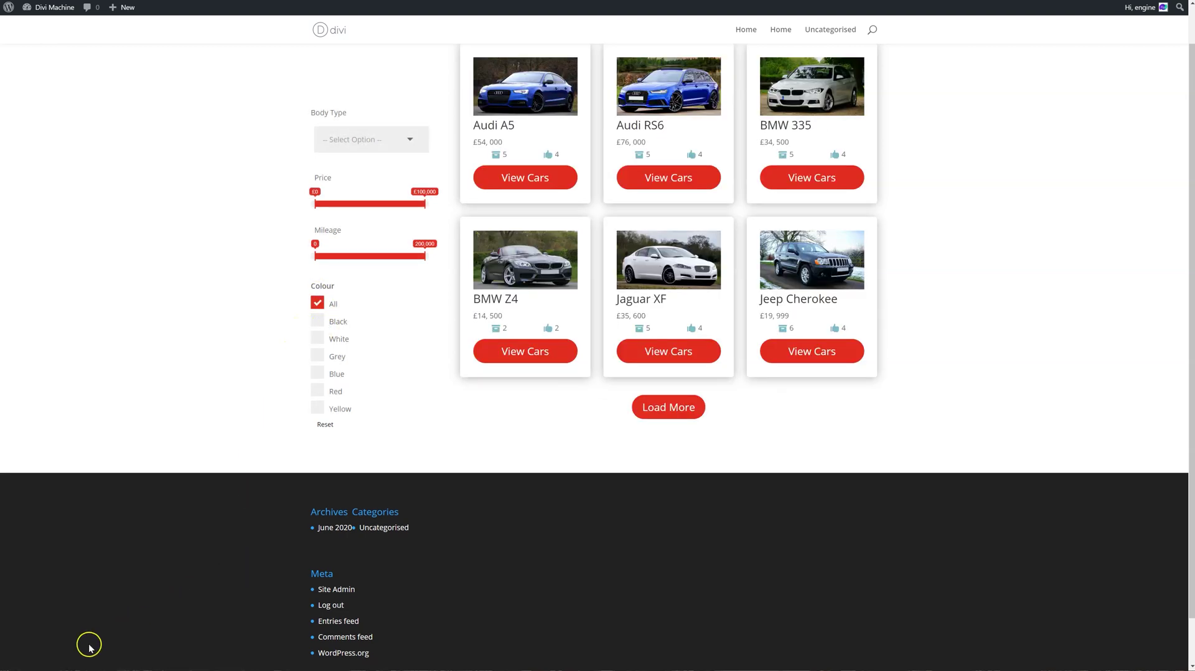
{"action": "scroll", "coordinate": [598, 336], "scroll_direction": "up", "scroll_amount": 1}
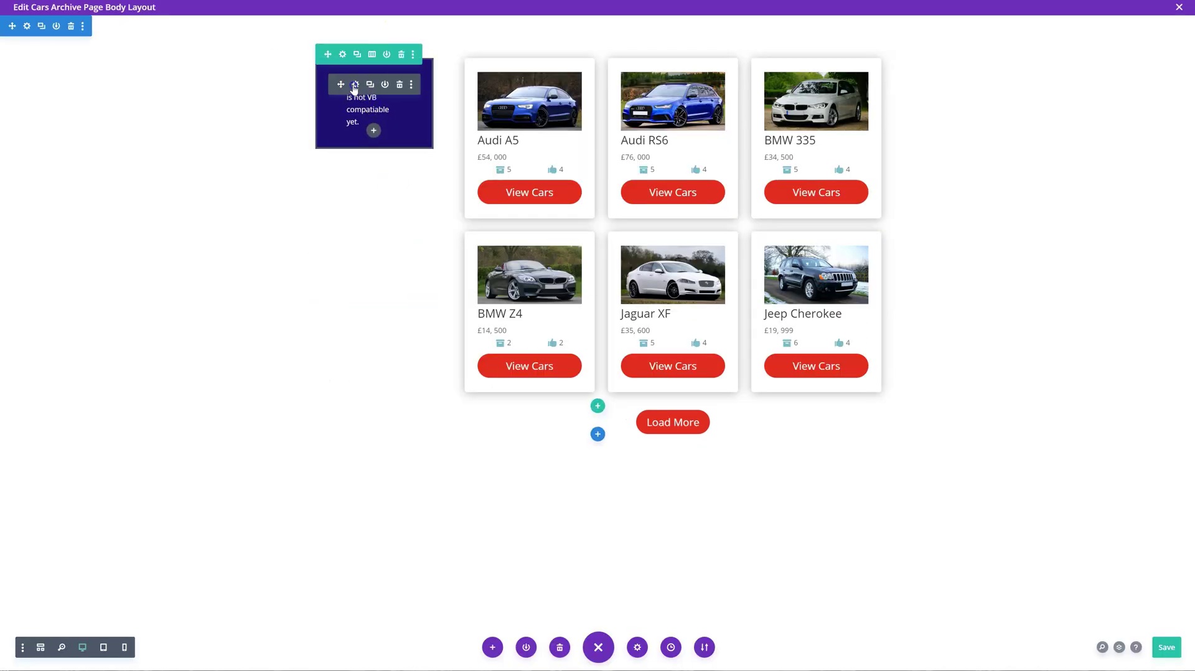
Step: Set the Colour item's selected checkbox / radio button background colour to red in its filter style
{"action": "left_click", "coordinate": [355, 85]}
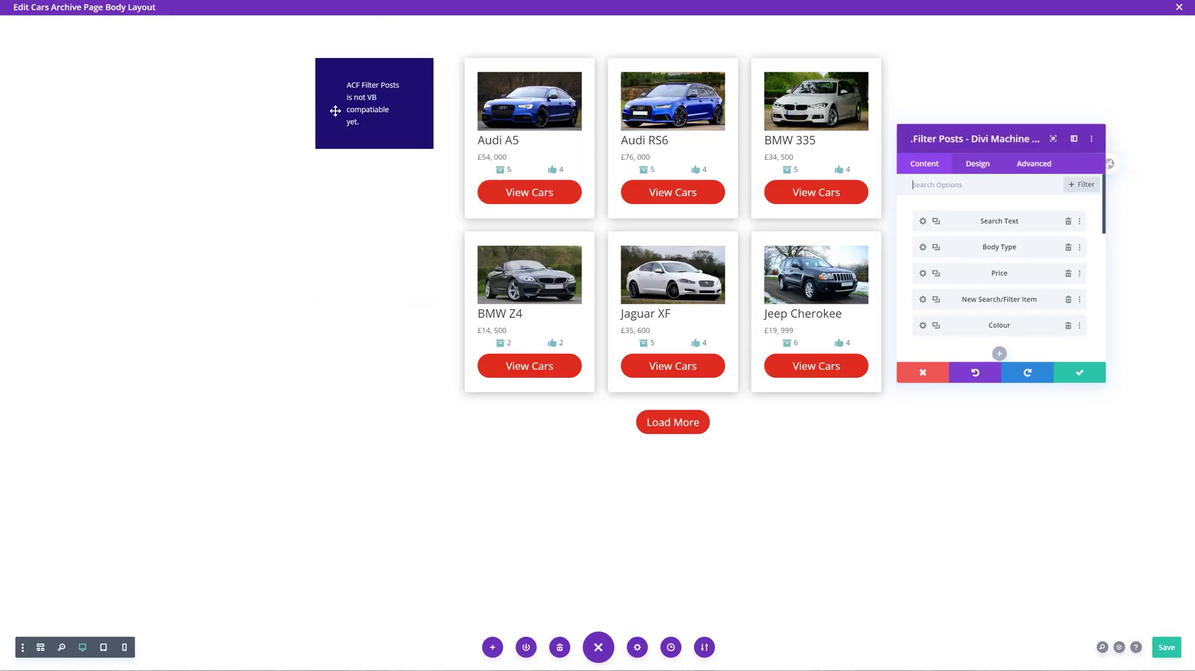
{"action": "left_click", "coordinate": [918, 326]}
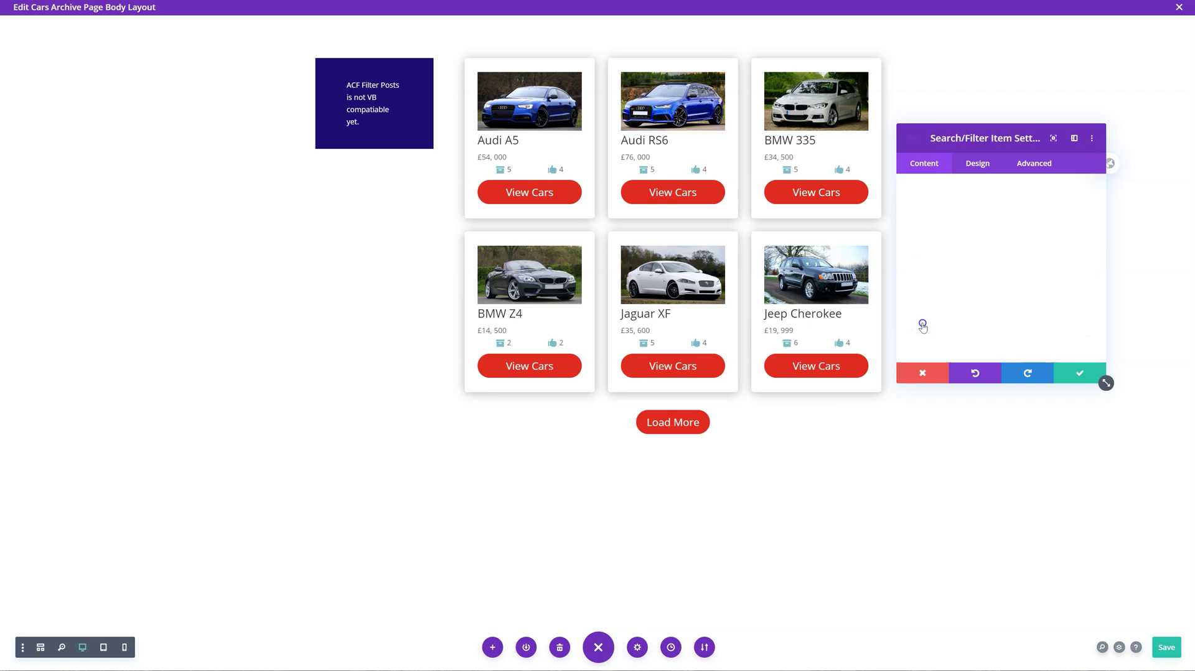
{"action": "left_click", "coordinate": [981, 165]}
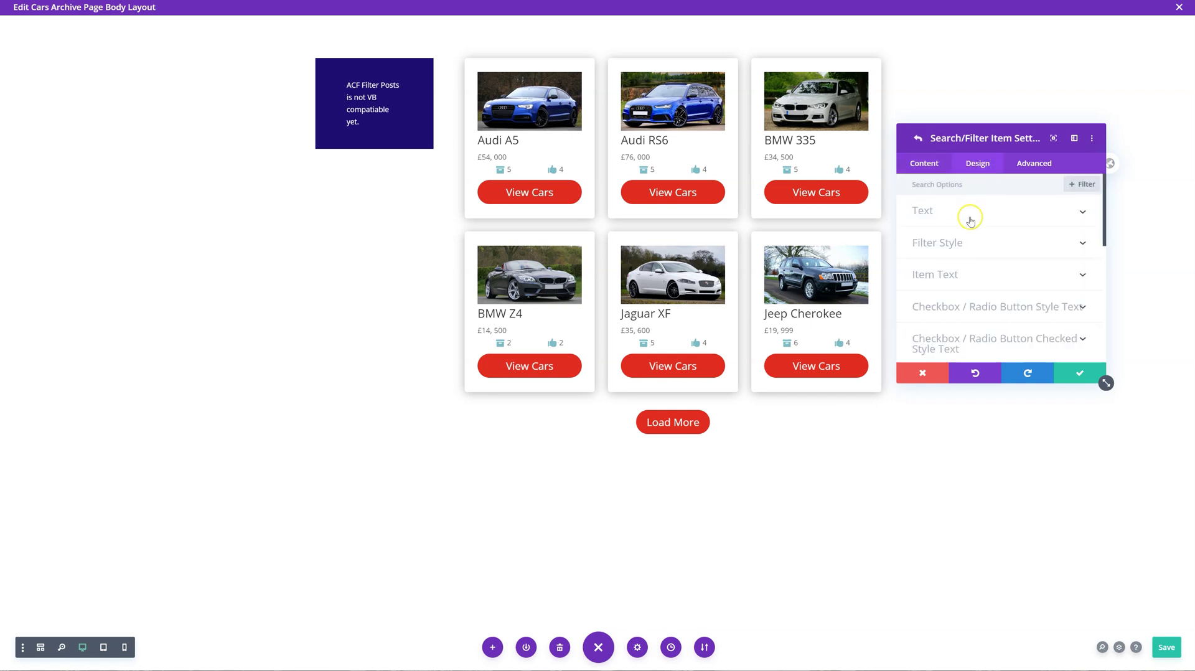
{"action": "left_click", "coordinate": [964, 243]}
{"action": "scroll", "coordinate": [940, 249], "scroll_direction": "down", "scroll_amount": 3}
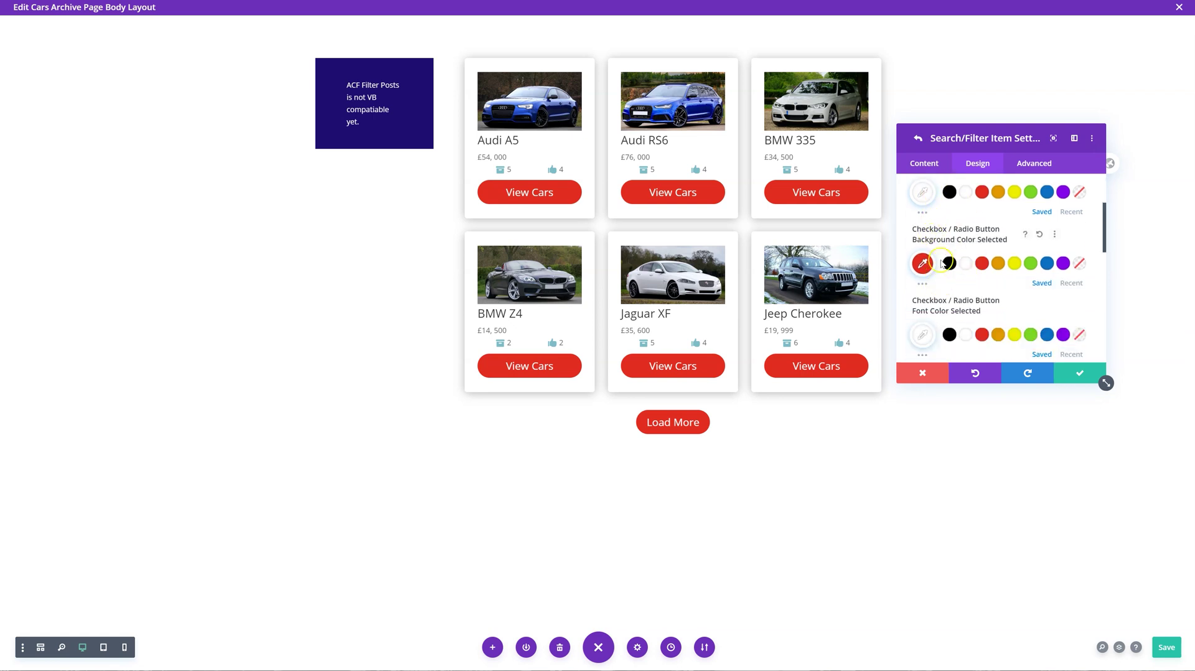
Step: Change the Colour item's Checkbox / Radio Style to Buttons
{"action": "left_click", "coordinate": [926, 166]}
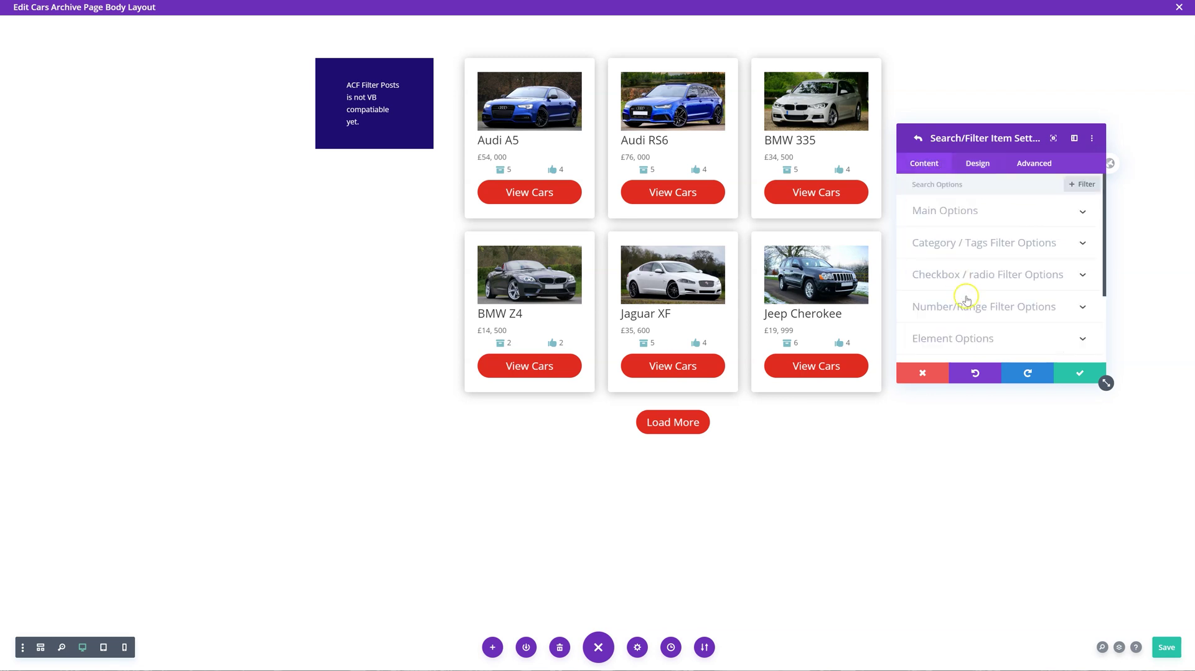
{"action": "left_click", "coordinate": [966, 275]}
{"action": "left_click", "coordinate": [965, 277]}
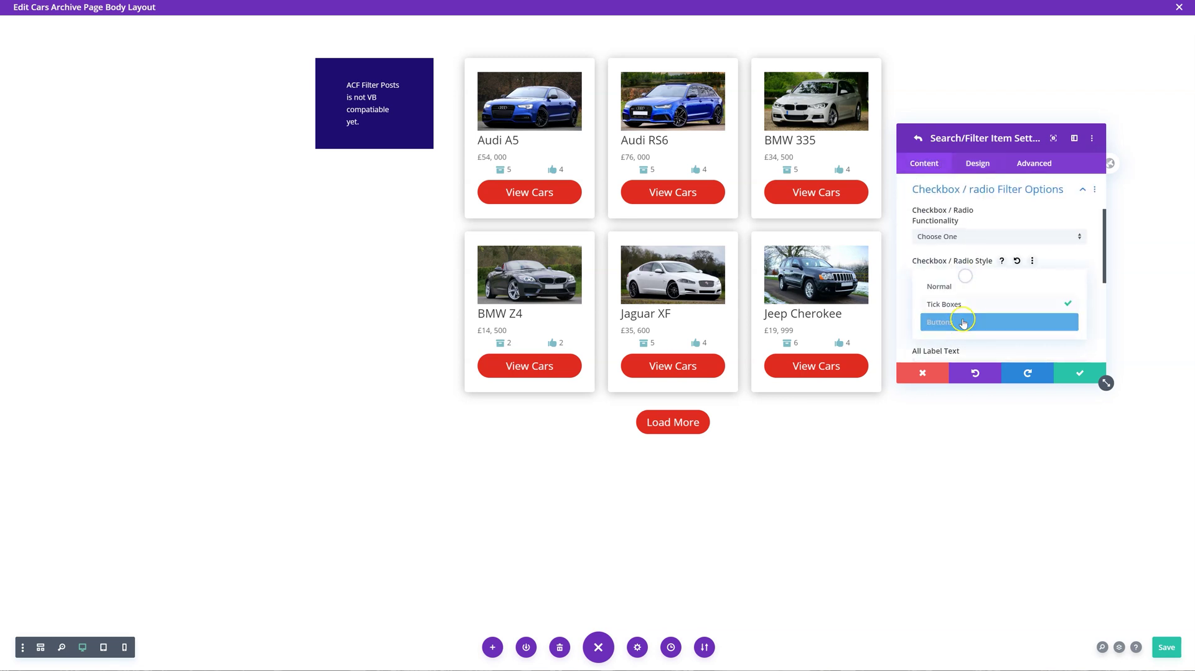
{"action": "left_click", "coordinate": [959, 323]}
Step: Save the button style in the item, module and layout, and reload the front-end Cars archive page
{"action": "left_click", "coordinate": [1075, 375]}
{"action": "left_click", "coordinate": [1077, 378]}
{"action": "left_click", "coordinate": [1167, 648]}
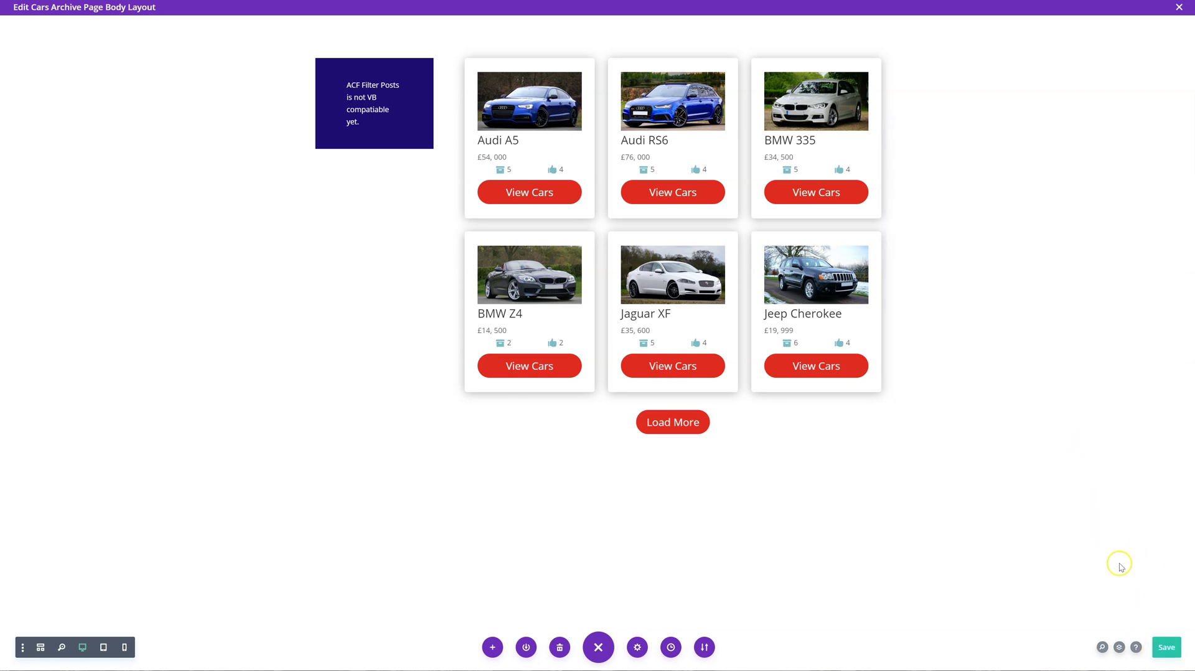
{"action": "left_click", "coordinate": [1160, 642]}
{"action": "left_click", "coordinate": [260, 114]}
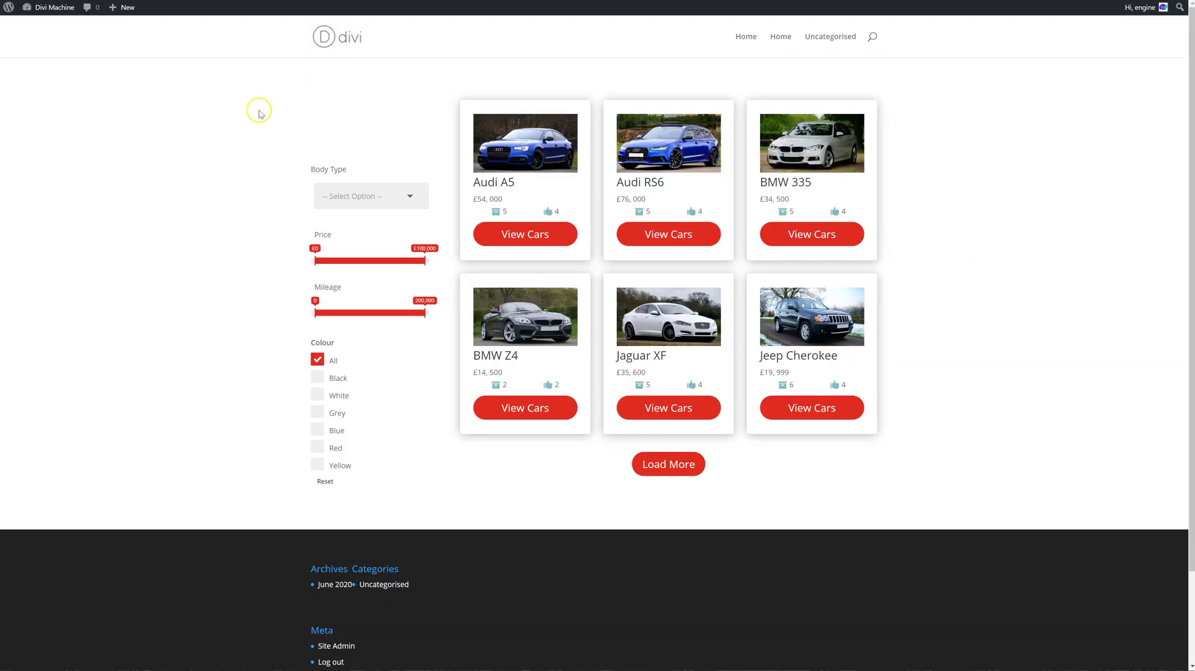
Step: Reload the front-end page and test the button-style Colour filter with Black, White and back to All
{"action": "left_click", "coordinate": [296, 146]}
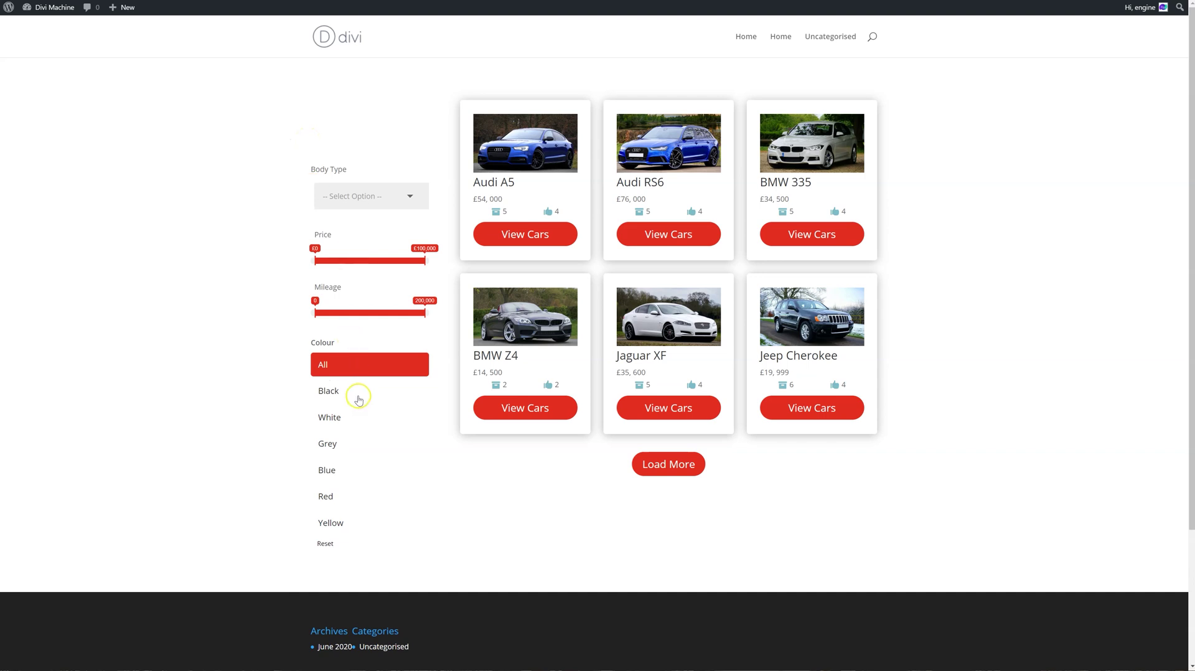
{"action": "left_click", "coordinate": [355, 391]}
{"action": "left_click", "coordinate": [367, 418]}
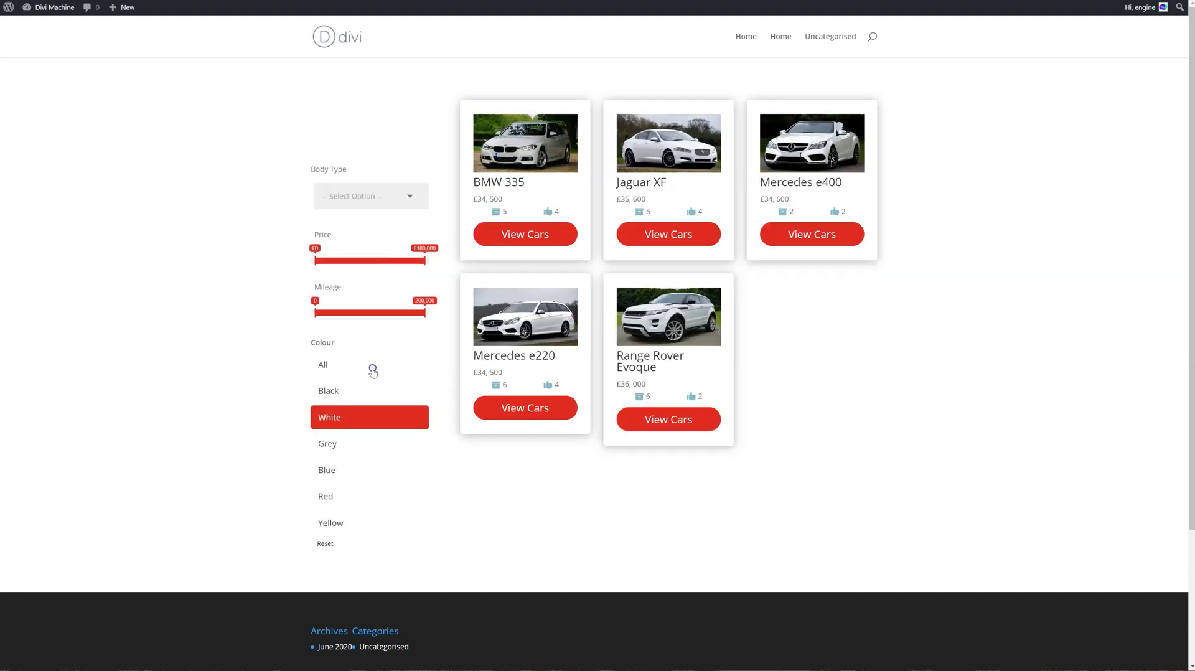
{"action": "left_click", "coordinate": [373, 371]}
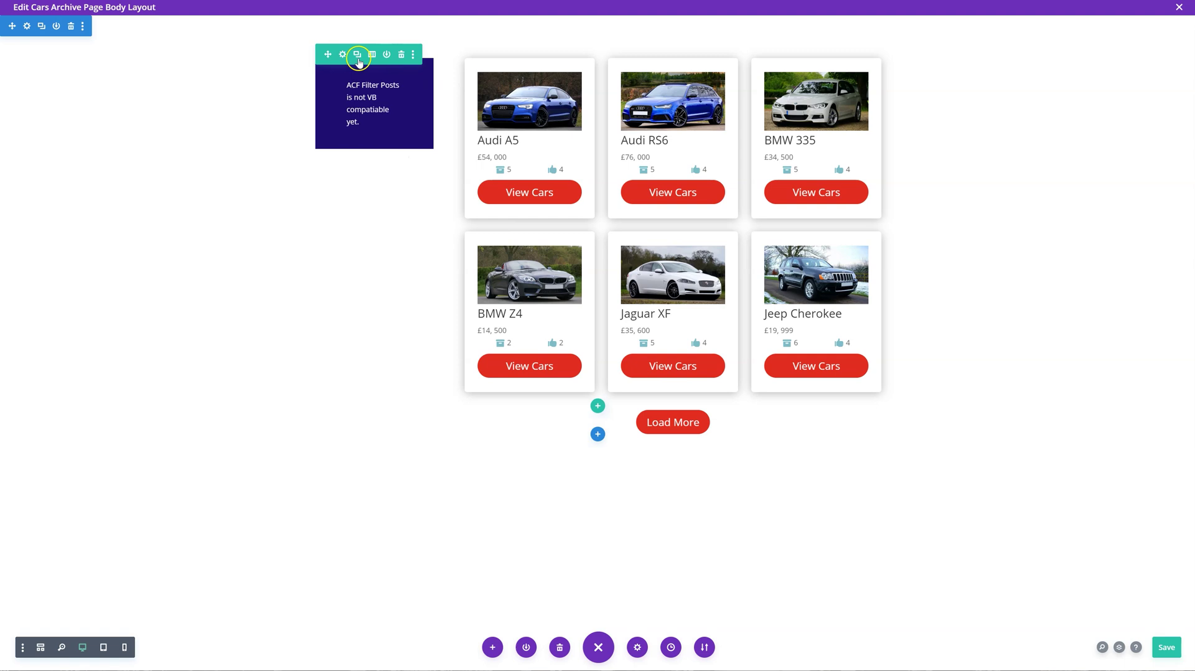
Step: Change the layout row to a single column and set the Filter Posts module's Filter Location to Fullwidth Column
{"action": "left_click", "coordinate": [372, 54]}
{"action": "left_click", "coordinate": [326, 113]}
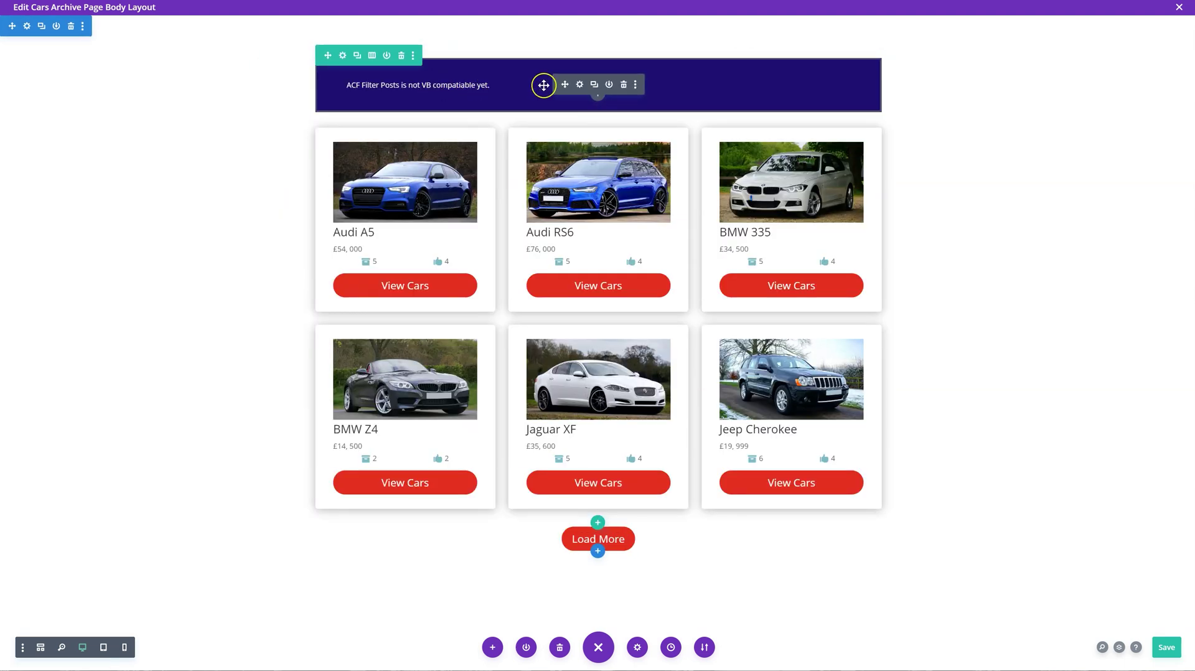
{"action": "left_click", "coordinate": [580, 84]}
{"action": "scroll", "coordinate": [946, 309], "scroll_direction": "down", "scroll_amount": 2}
{"action": "scroll", "coordinate": [957, 318], "scroll_direction": "down", "scroll_amount": 2}
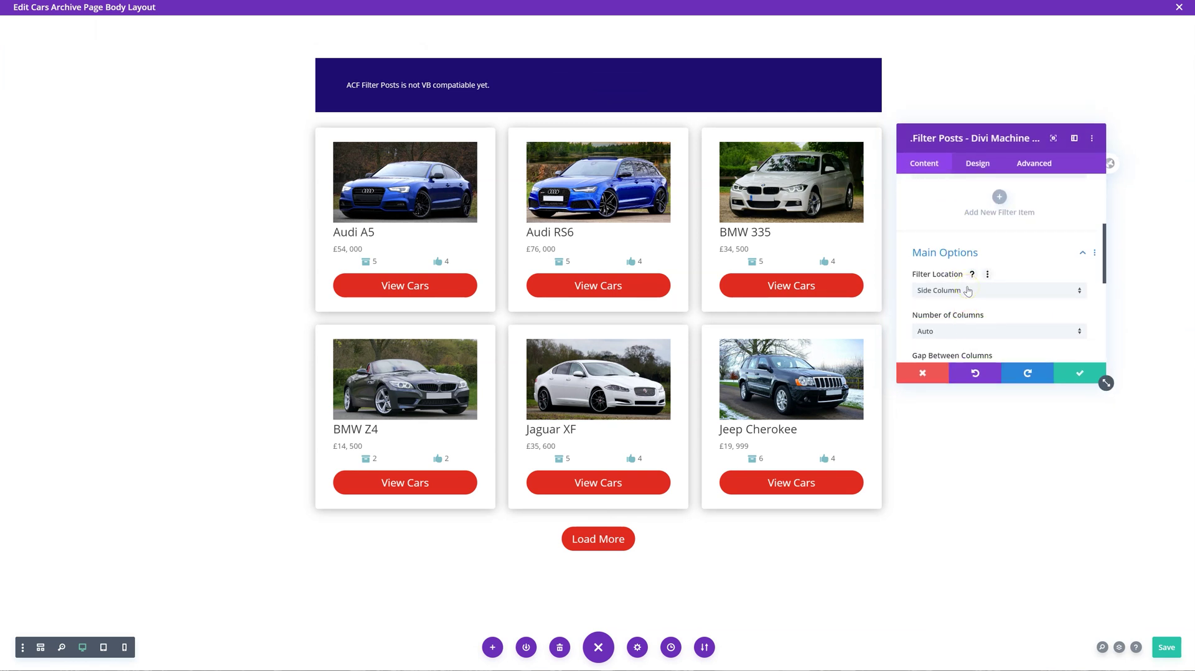
{"action": "left_click", "coordinate": [958, 293]}
{"action": "left_click", "coordinate": [964, 314]}
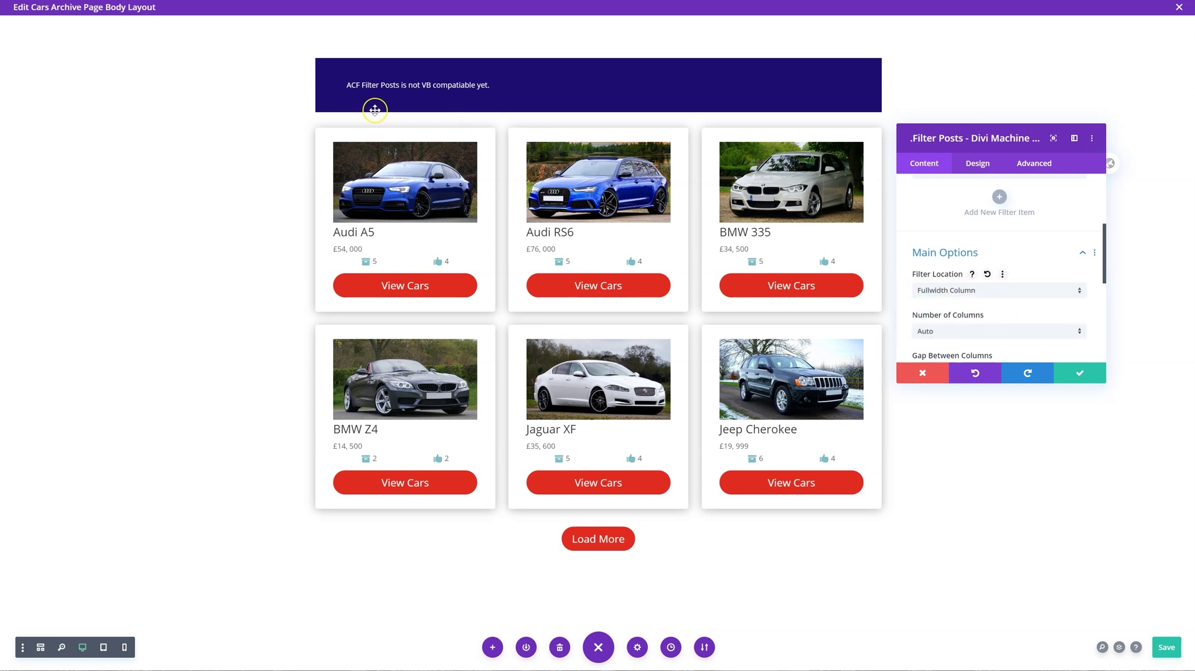
Step: Keep the filter's Number of Columns on Auto and set the Gap Between Columns to 10px
{"action": "scroll", "coordinate": [930, 297], "scroll_direction": "down", "scroll_amount": 1}
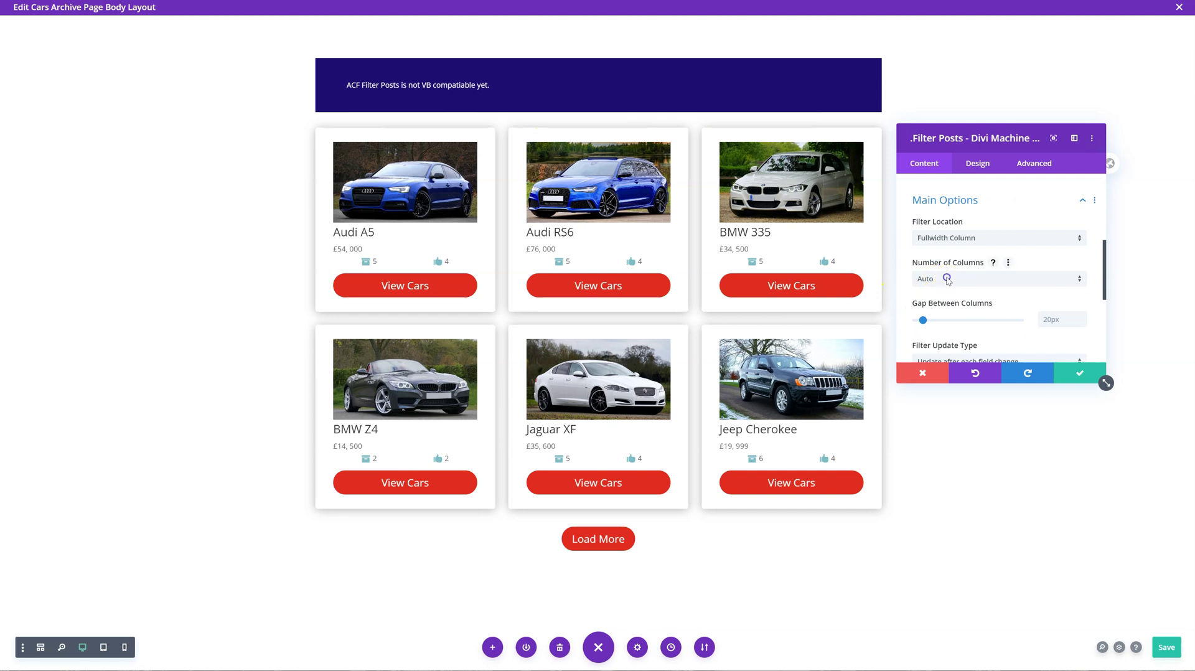
{"action": "left_click", "coordinate": [947, 279]}
{"action": "left_click", "coordinate": [976, 465]}
{"action": "scroll", "coordinate": [958, 314], "scroll_direction": "down", "scroll_amount": 1}
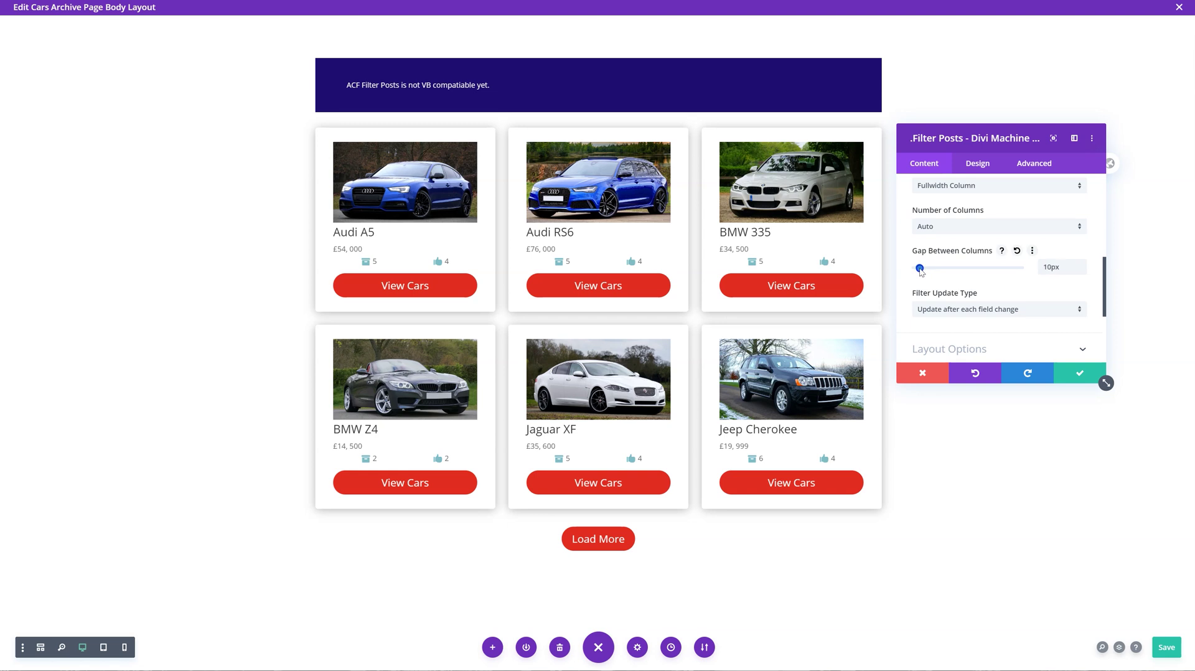
Step: Save the full-width filter settings and the layout, and reload the front-end Cars archive page
{"action": "left_click", "coordinate": [1065, 369]}
{"action": "key", "text": "ctrl+s"}
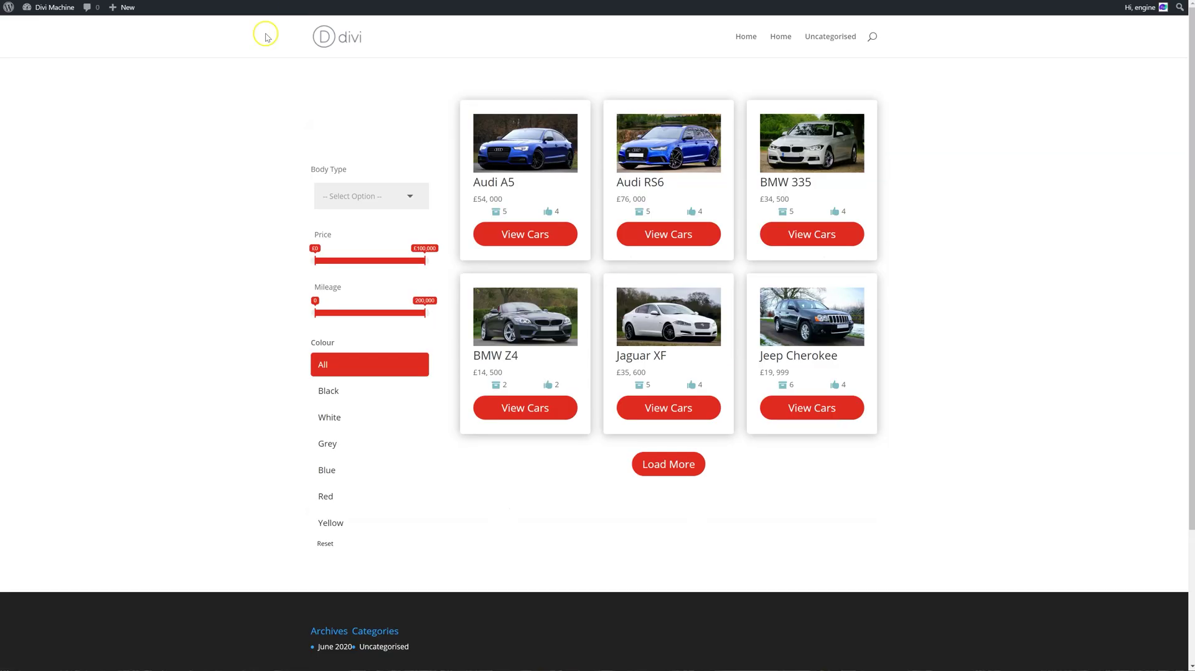
{"action": "right_click", "coordinate": [237, 57]}
{"action": "left_click", "coordinate": [277, 85]}
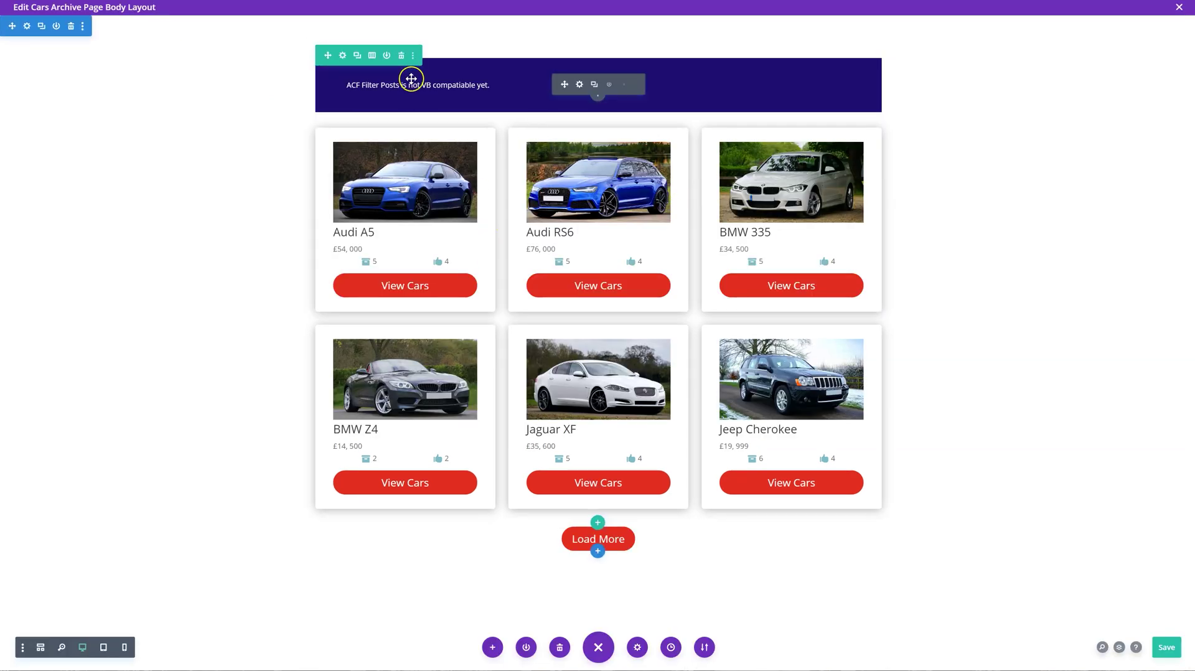
Step: Delete the Search Text item from the Filter Posts module, save the layout and reload the front-end page
{"action": "left_click", "coordinate": [580, 85]}
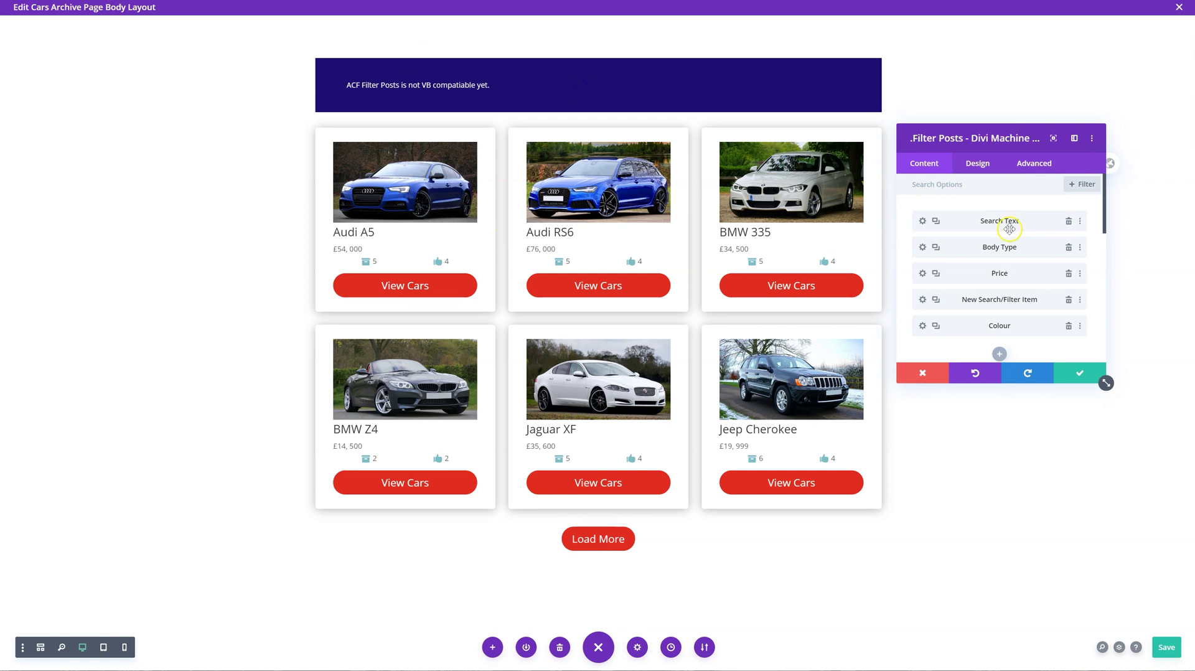
{"action": "left_click", "coordinate": [1069, 222]}
{"action": "left_click", "coordinate": [1077, 374]}
{"action": "left_click", "coordinate": [1173, 653]}
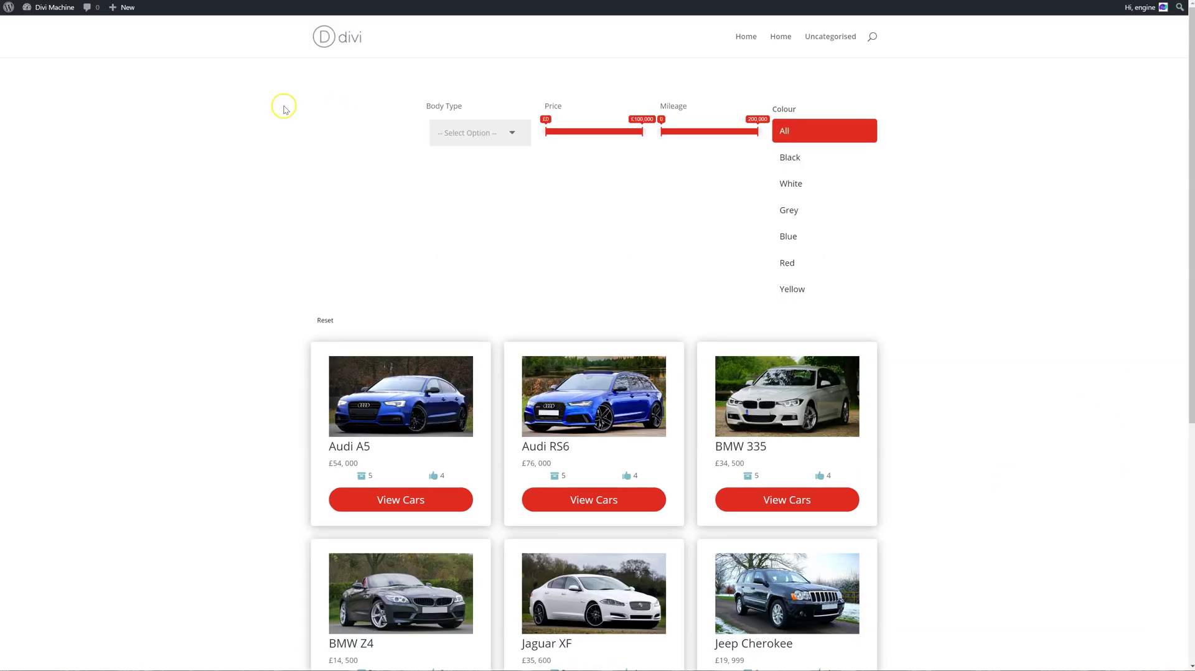
{"action": "right_click", "coordinate": [227, 102]}
{"action": "left_click", "coordinate": [282, 138]}
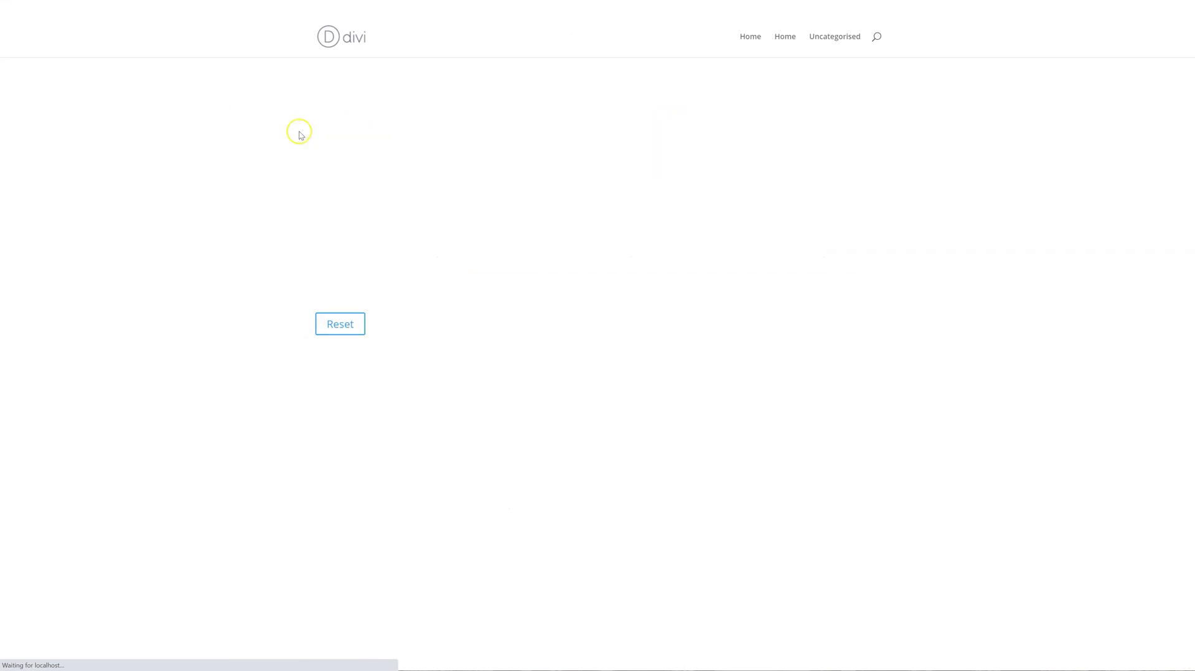
Step: Check the Body Type dropdown and test the Price slider by lowering its maximum to about £82,427
{"action": "left_click", "coordinate": [353, 136]}
{"action": "left_click", "coordinate": [507, 91]}
{"action": "left_click_drag", "start_coordinate": [577, 133], "coordinate": [563, 132]}
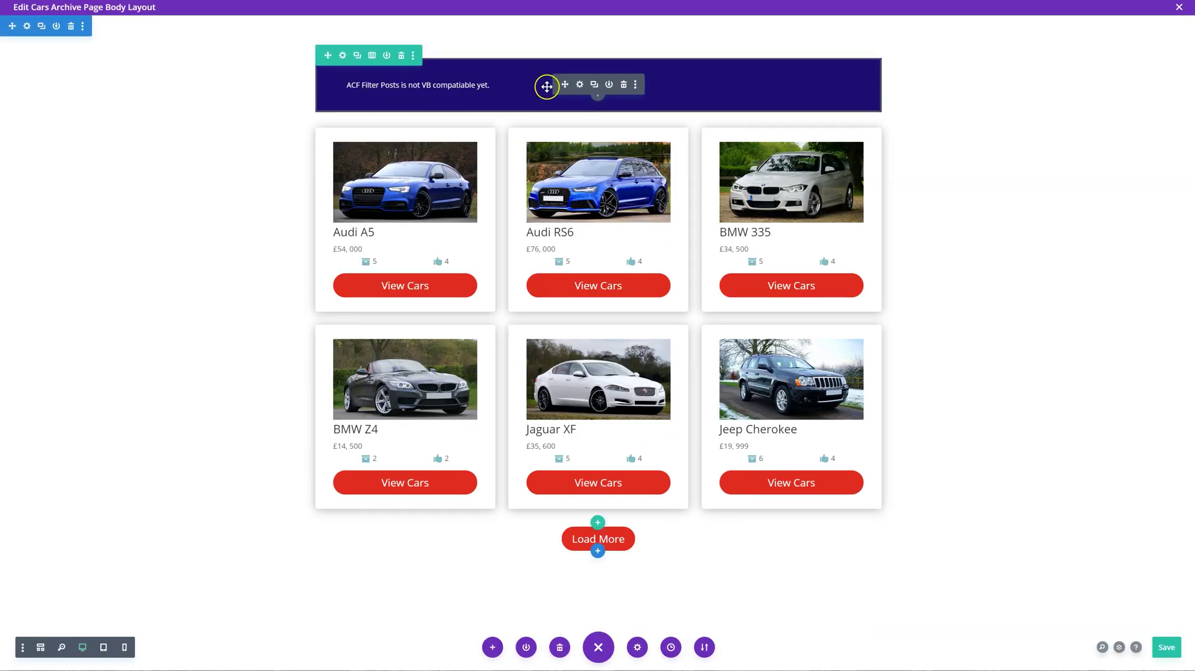
Step: Change the Filter Style in the Filter Posts module's Layout Options from Normal to the collapsible style
{"action": "left_click", "coordinate": [580, 85]}
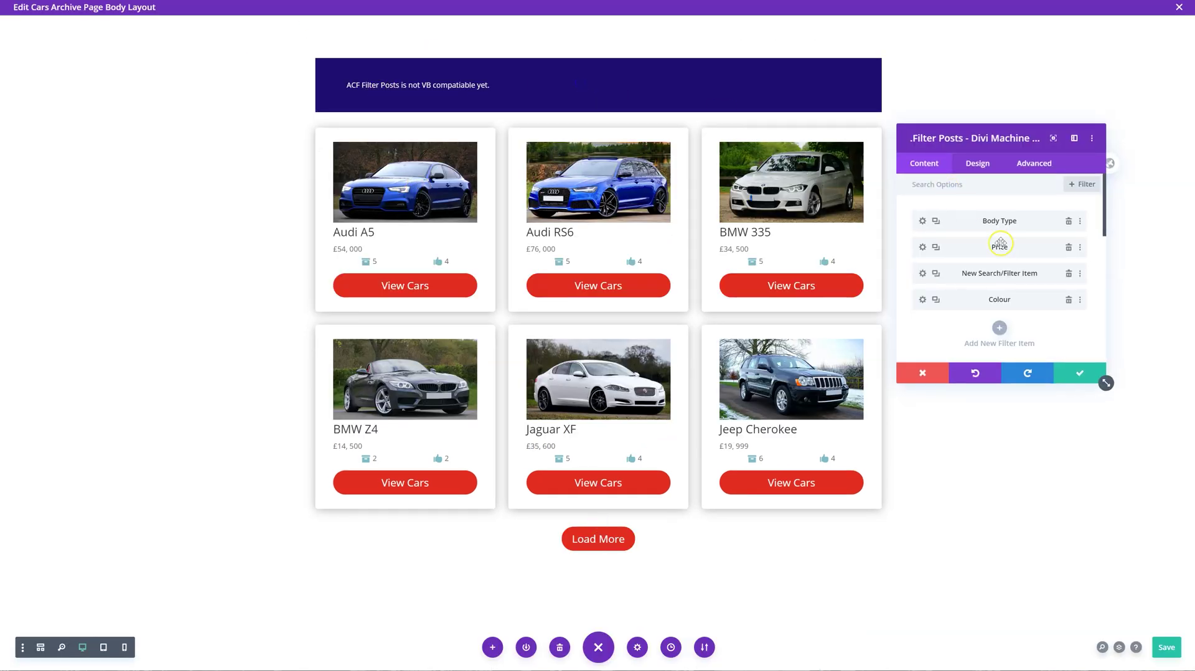
{"action": "scroll", "coordinate": [1001, 243], "scroll_direction": "down", "scroll_amount": 3}
{"action": "scroll", "coordinate": [1001, 242], "scroll_direction": "down", "scroll_amount": 5}
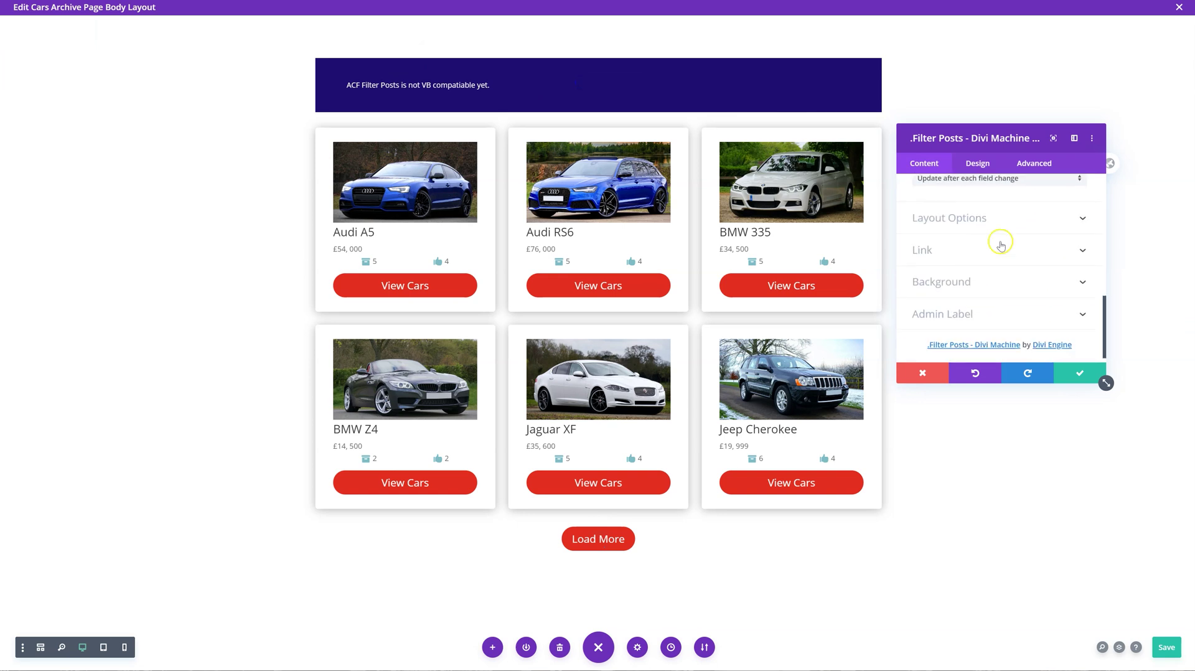
{"action": "left_click", "coordinate": [1002, 218]}
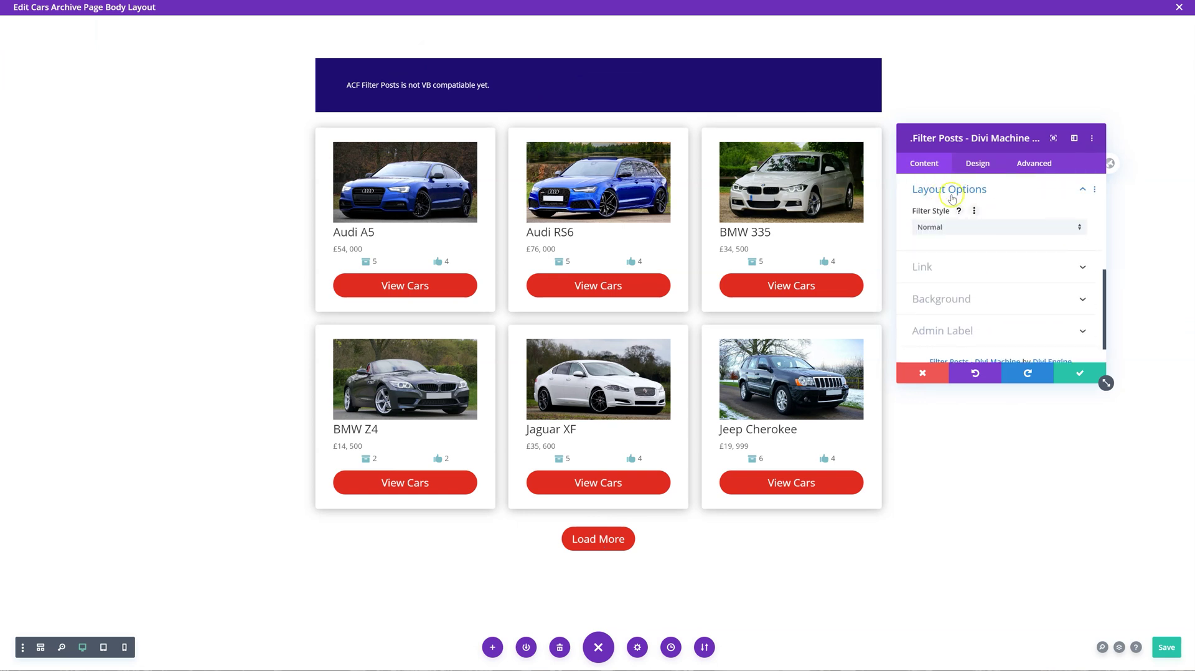
{"action": "left_click", "coordinate": [957, 229]}
{"action": "left_click", "coordinate": [961, 253]}
Step: Save the collapsible filter style in the module and layout, and reload the front-end Cars archive page
{"action": "left_click", "coordinate": [1075, 372]}
{"action": "left_click", "coordinate": [1167, 647]}
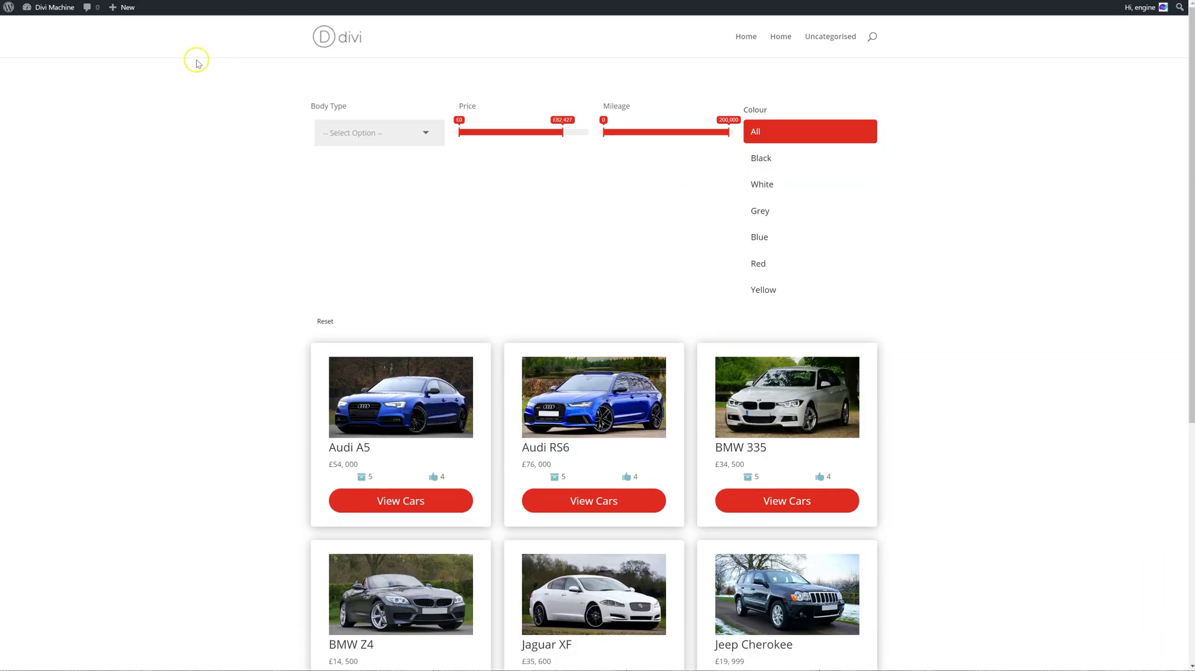
{"action": "right_click", "coordinate": [167, 63]}
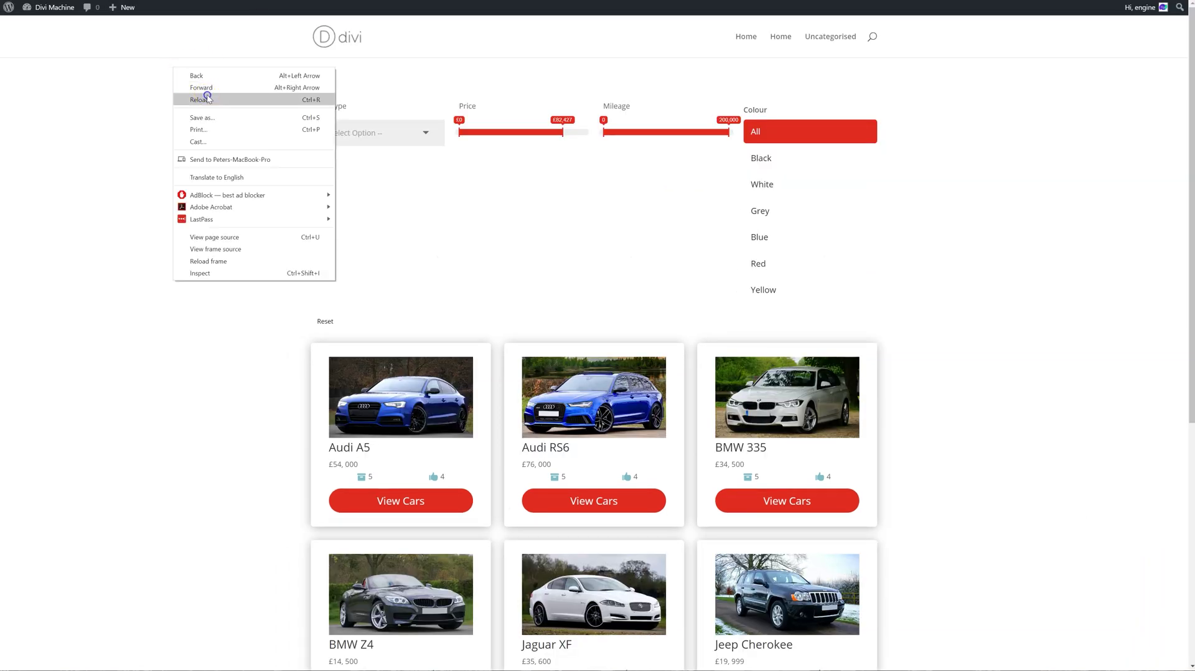
{"action": "left_click", "coordinate": [206, 98]}
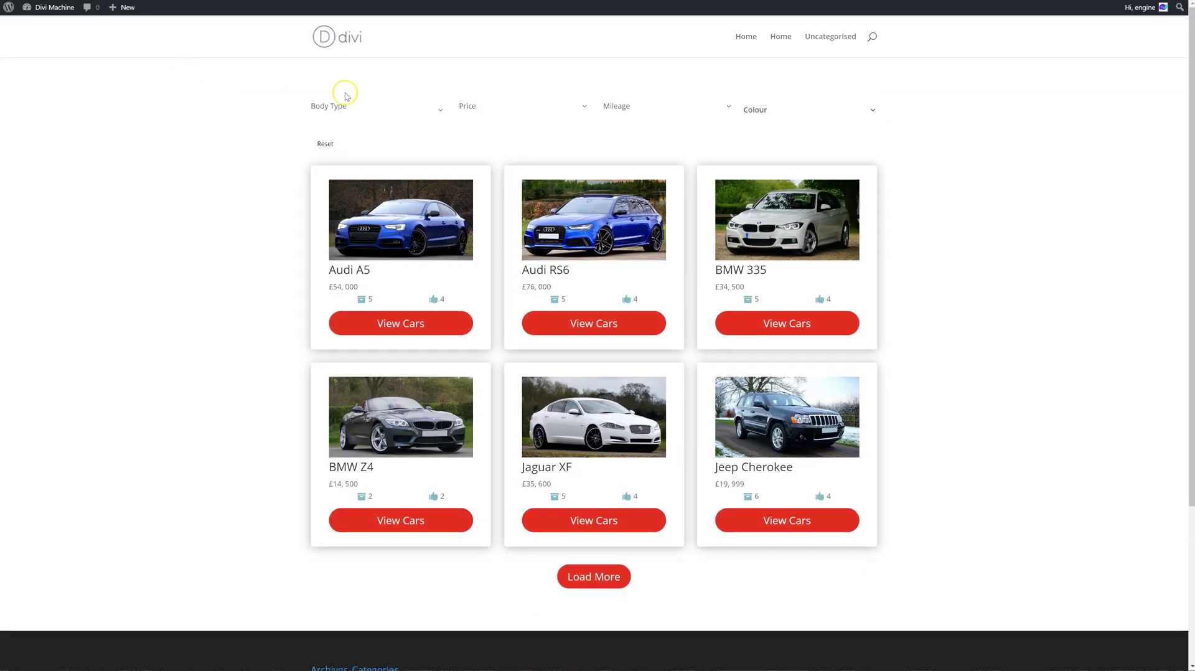
Step: Expand the Colour filter, filter the cars by White and collapse it again
{"action": "left_click", "coordinate": [810, 117]}
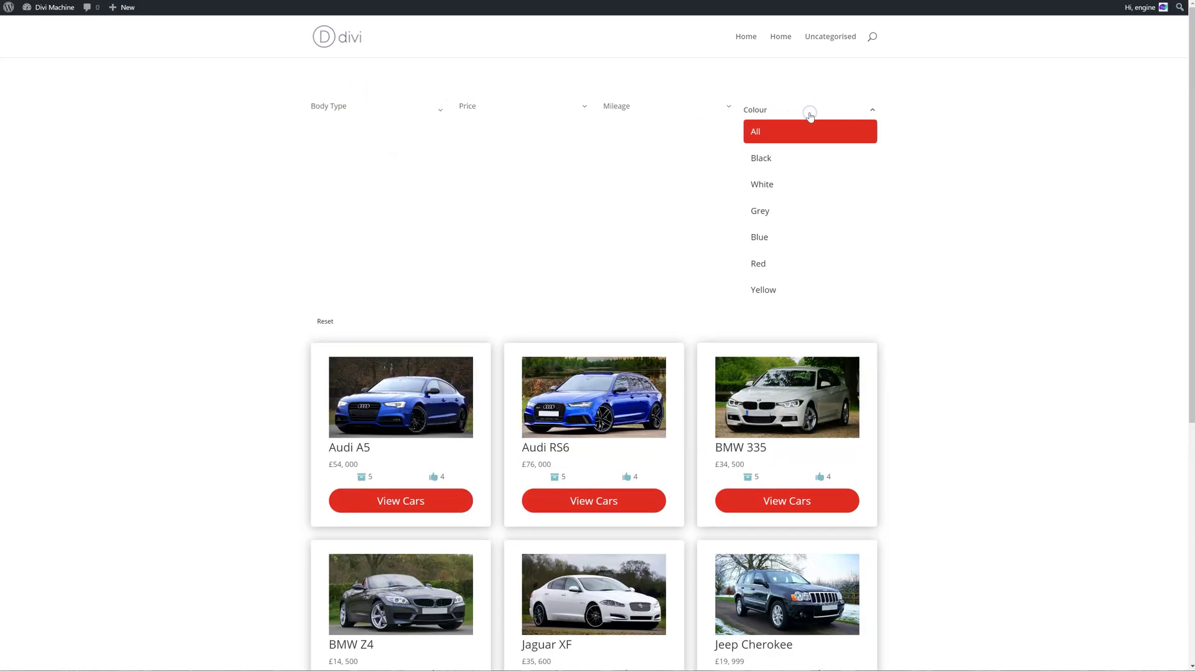
{"action": "left_click", "coordinate": [787, 186]}
{"action": "left_click", "coordinate": [785, 115]}
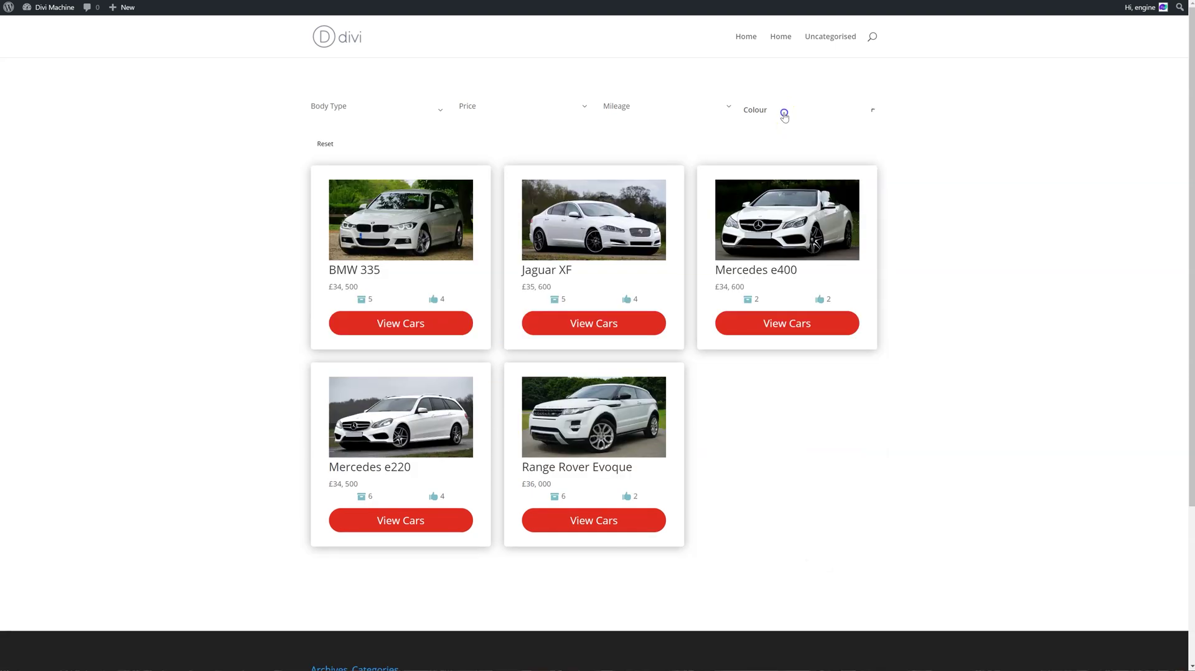
Step: Test expanding and collapsing the Price, Body Type and Mileage filters on the front-end page
{"action": "left_click", "coordinate": [604, 117]}
{"action": "left_click", "coordinate": [506, 103]}
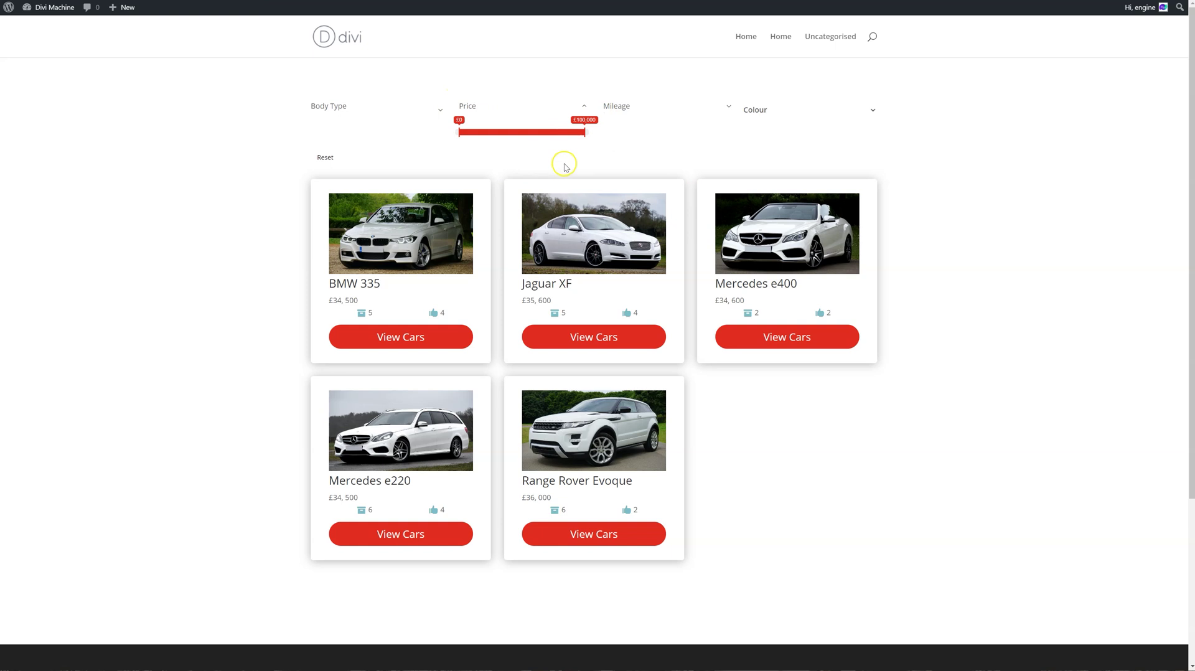
{"action": "left_click", "coordinate": [439, 111]}
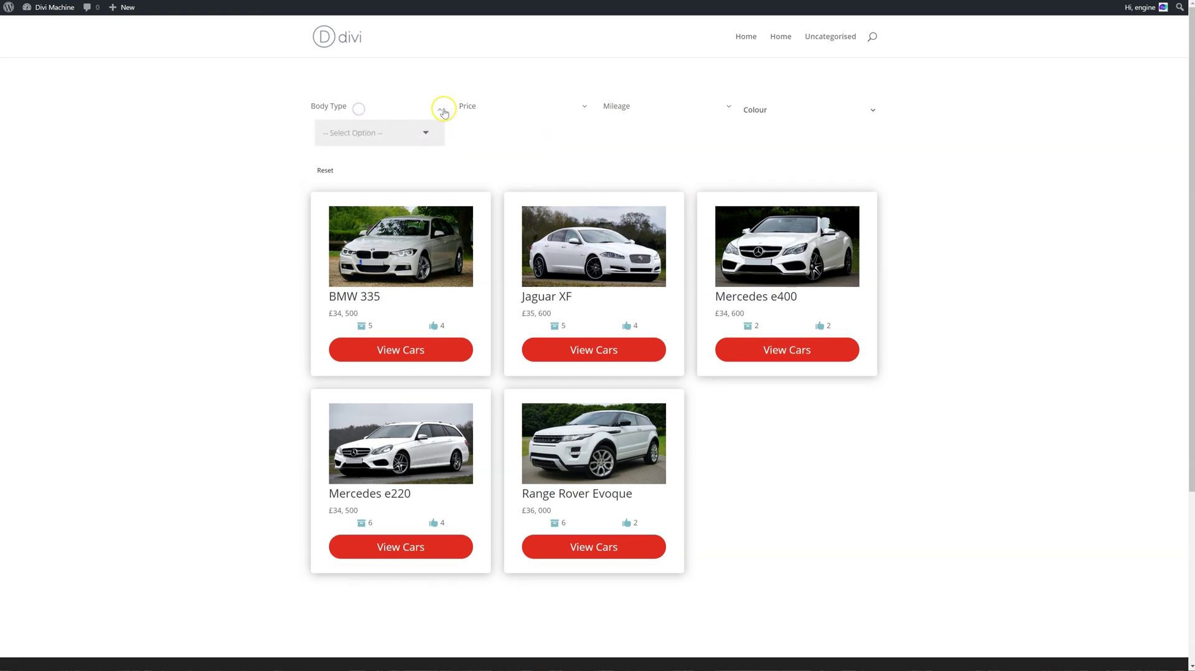
{"action": "left_click", "coordinate": [616, 107]}
Step: Reopen the Colour filter, switch it to Red and collapse it
{"action": "left_click", "coordinate": [779, 108]}
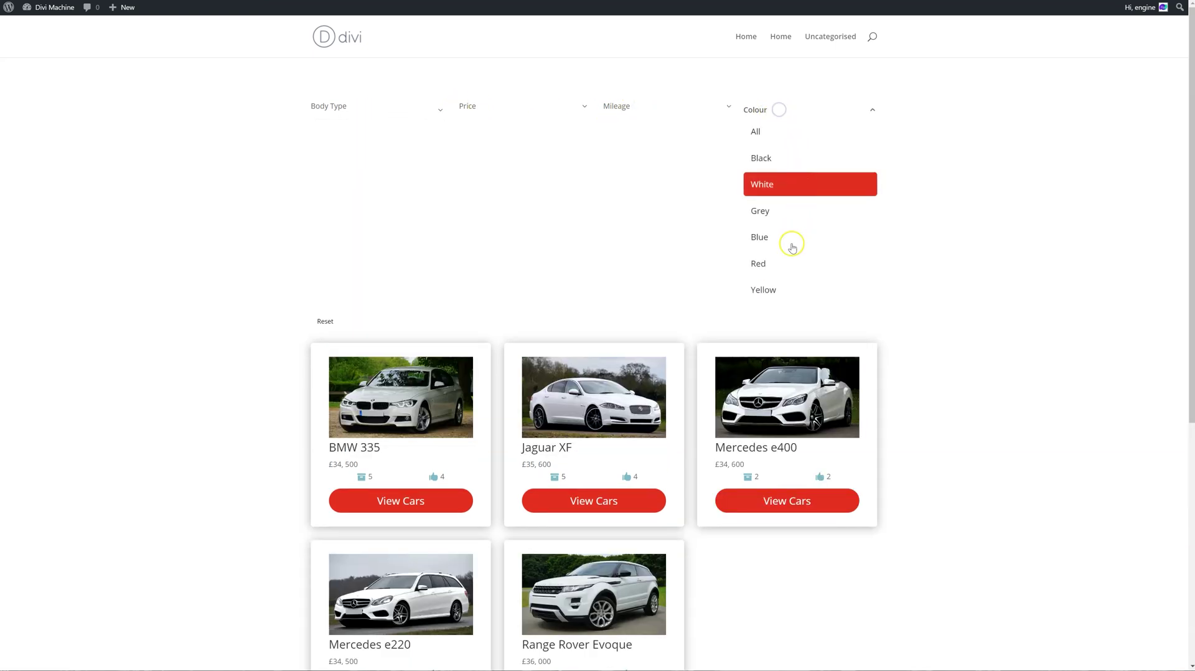
{"action": "left_click", "coordinate": [785, 261]}
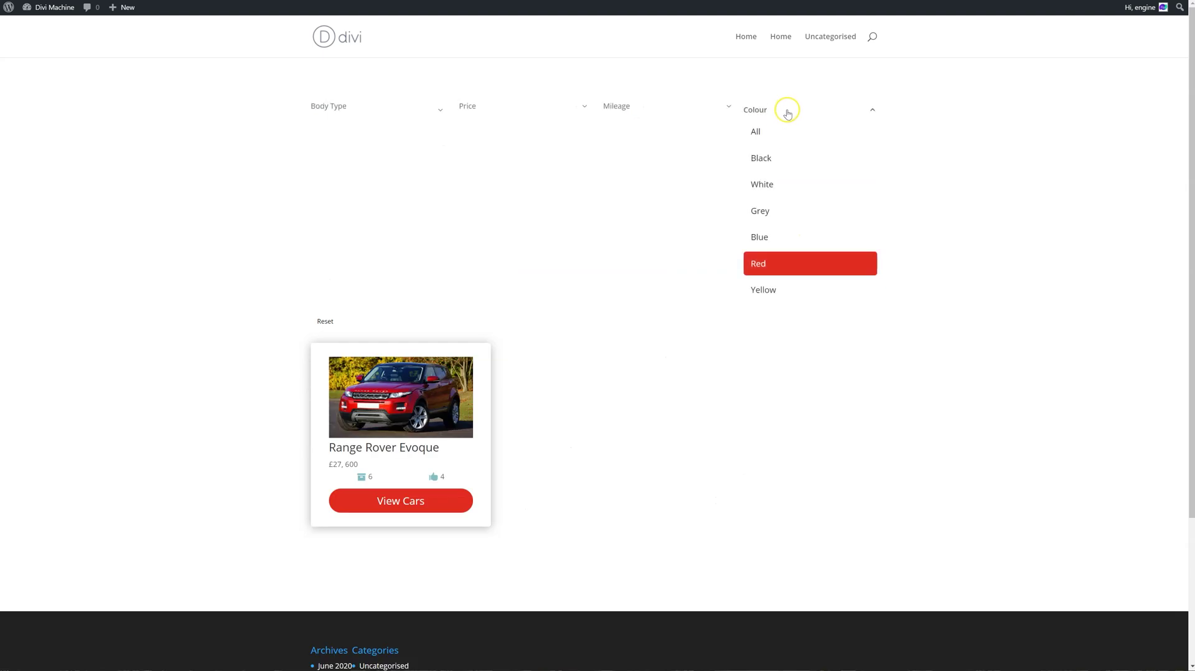
{"action": "left_click", "coordinate": [788, 114]}
Step: Check the options in the Body Type filter, collapse it and reset the filters
{"action": "left_click", "coordinate": [332, 148]}
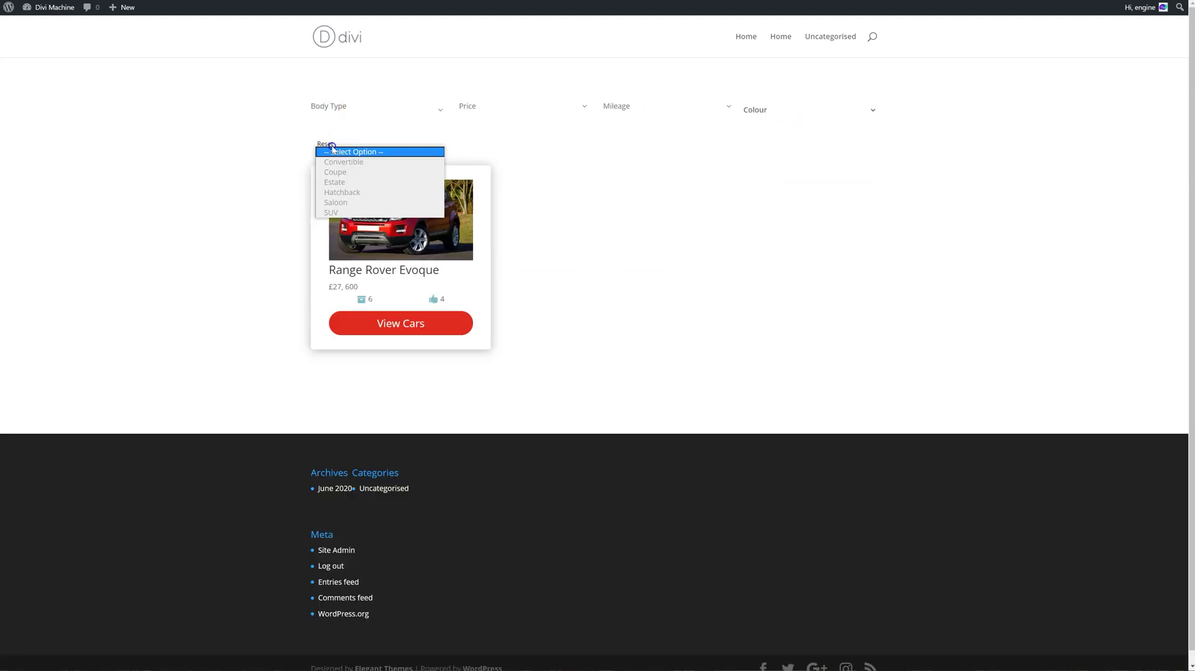
{"action": "left_click", "coordinate": [324, 143]}
{"action": "left_click", "coordinate": [323, 111]}
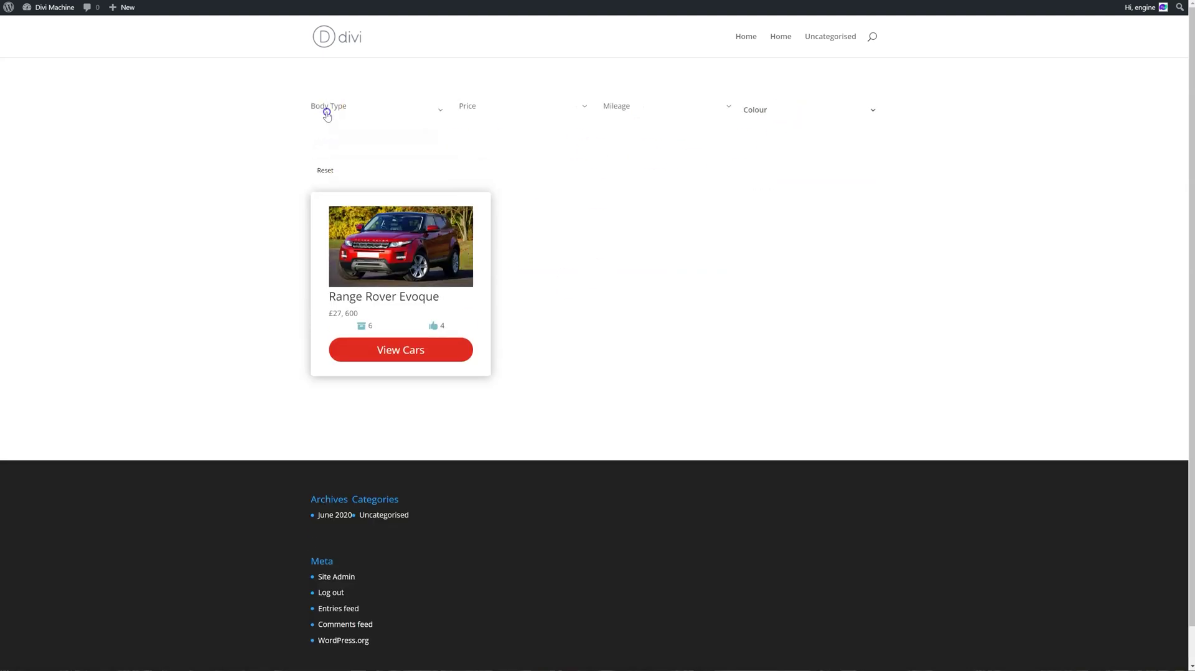
{"action": "left_click", "coordinate": [325, 170]}
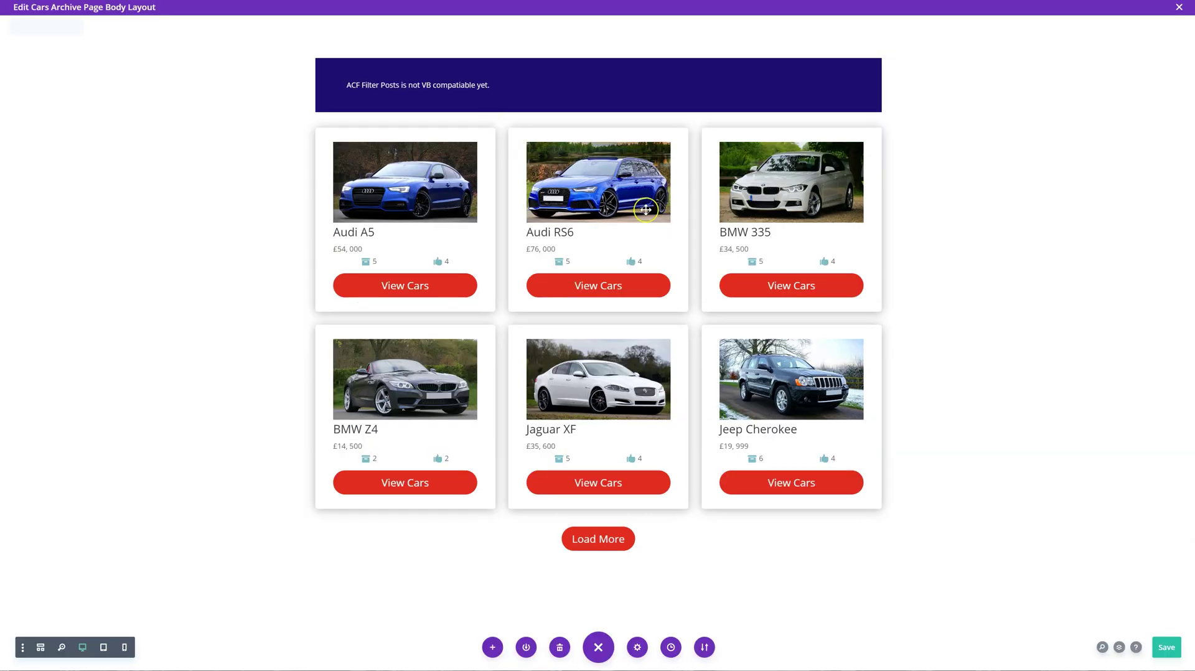
Step: Give the Body Type filter item a right border 1px wide in its design settings
{"action": "left_click", "coordinate": [580, 85]}
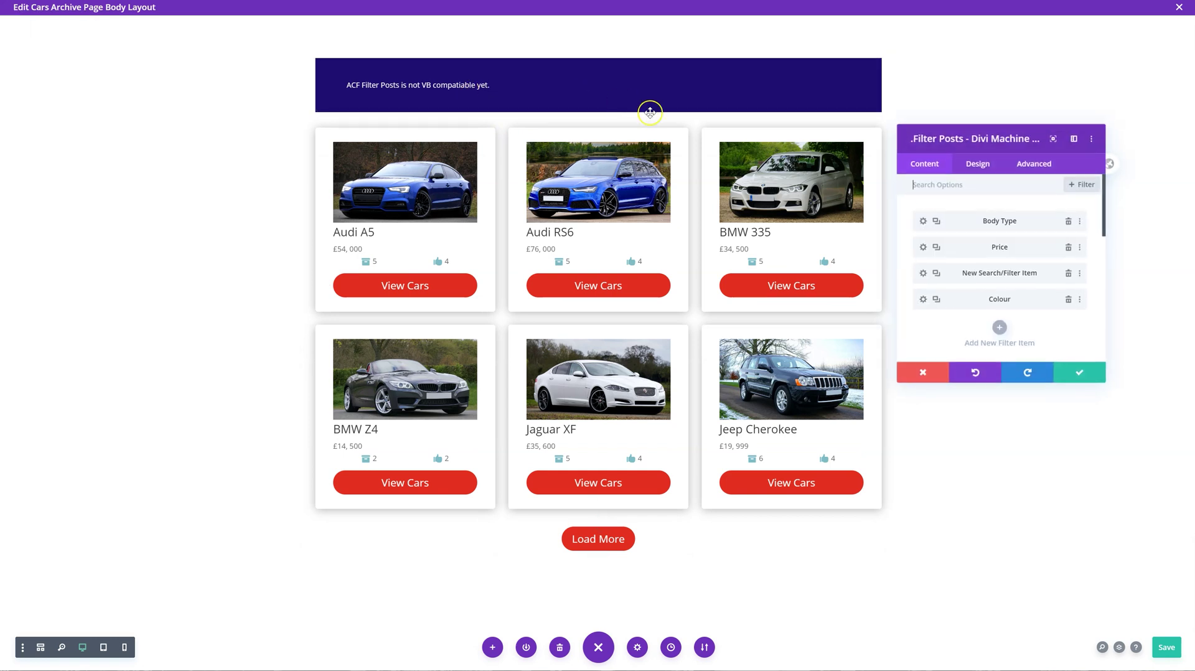
{"action": "left_click", "coordinate": [923, 222]}
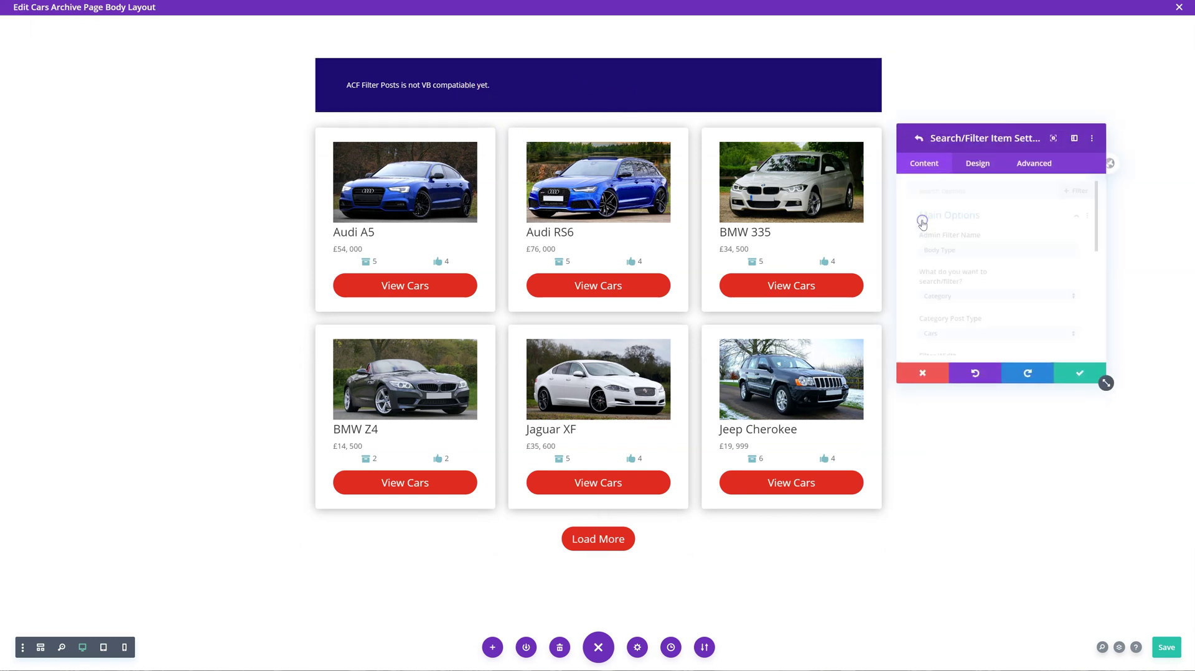
{"action": "left_click", "coordinate": [976, 166]}
{"action": "scroll", "coordinate": [962, 211], "scroll_direction": "down", "scroll_amount": 5}
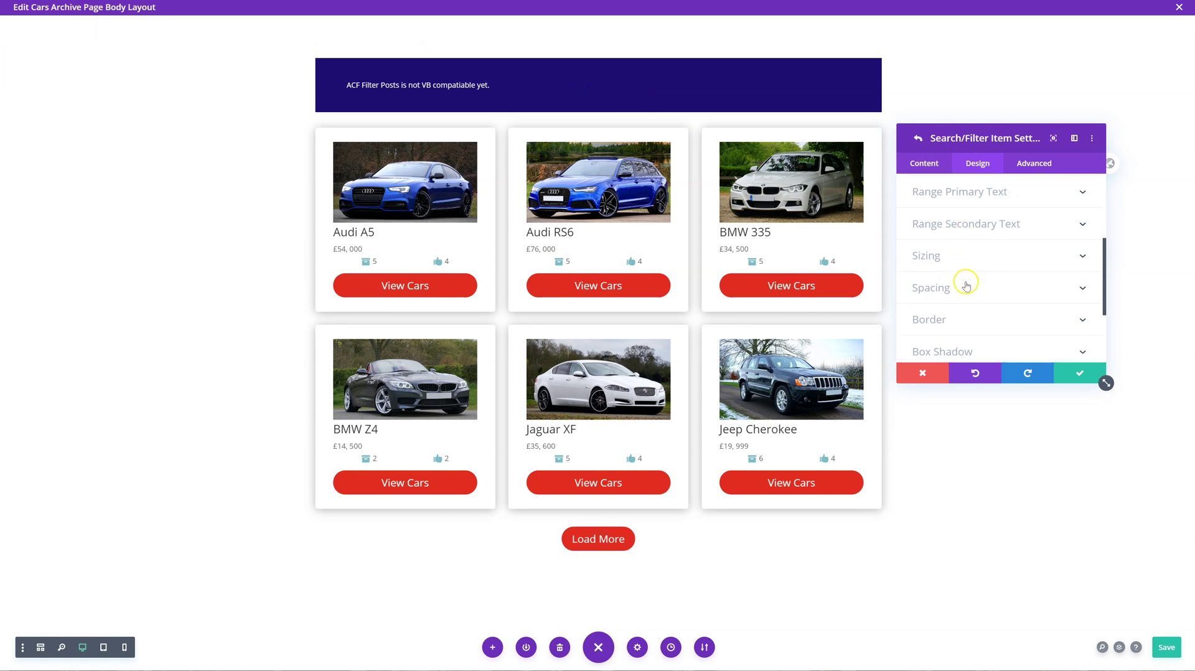
{"action": "left_click", "coordinate": [964, 321]}
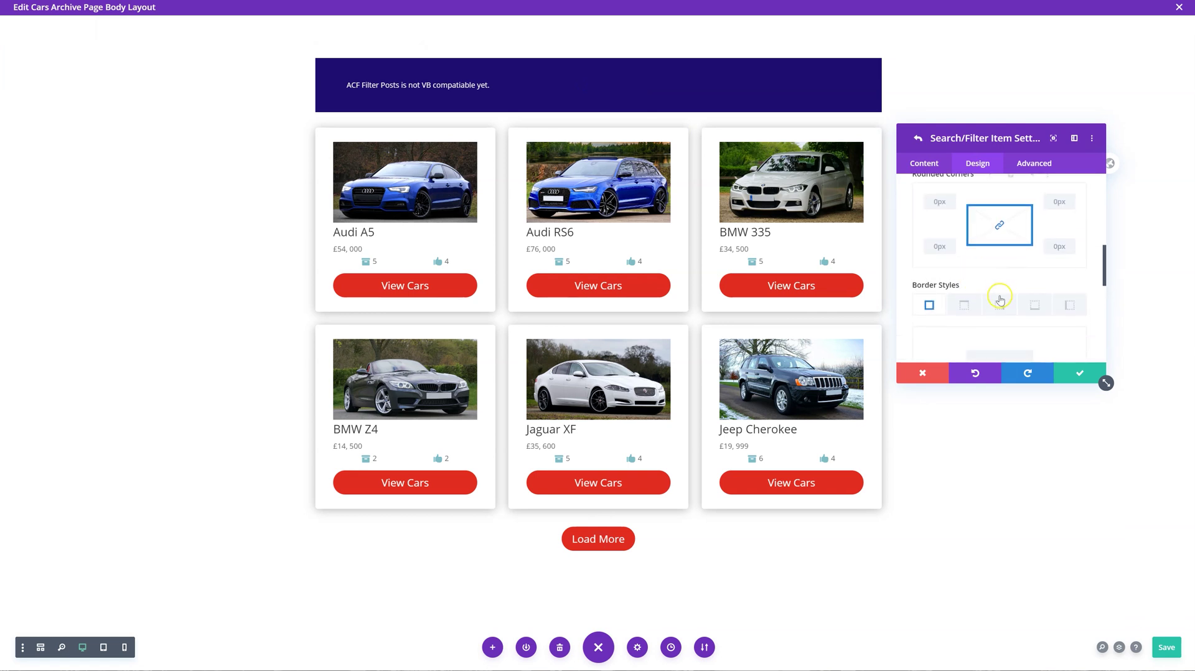
{"action": "left_click", "coordinate": [1008, 309]}
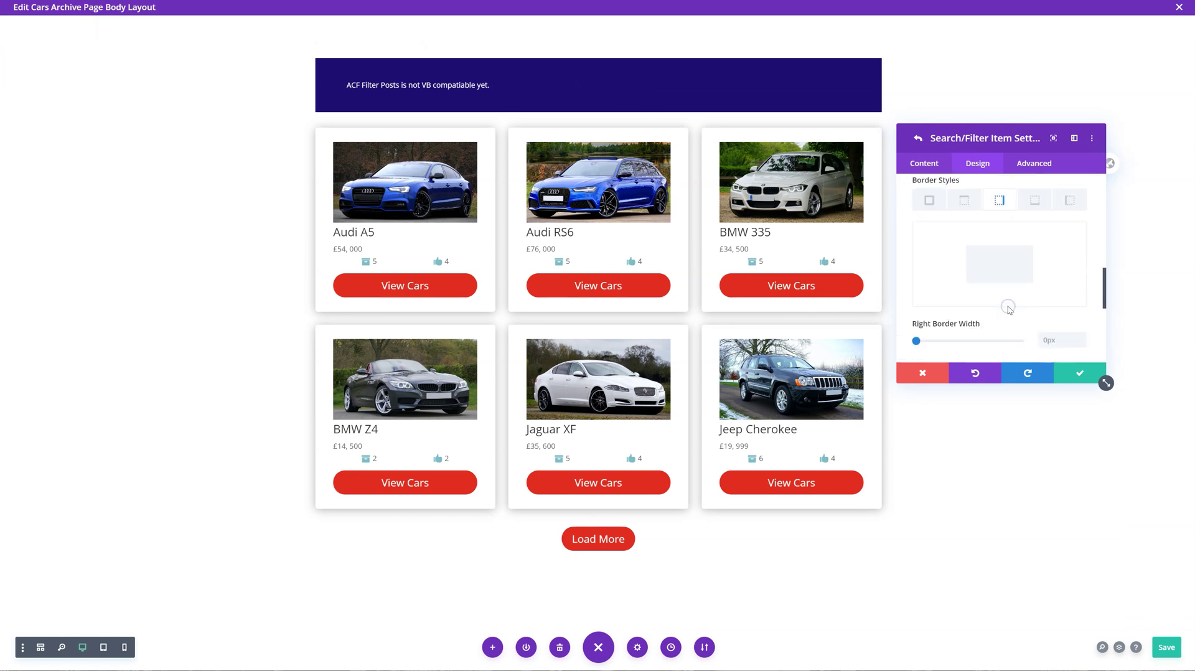
{"action": "scroll", "coordinate": [993, 304], "scroll_direction": "down", "scroll_amount": 2}
{"action": "left_click", "coordinate": [918, 289]}
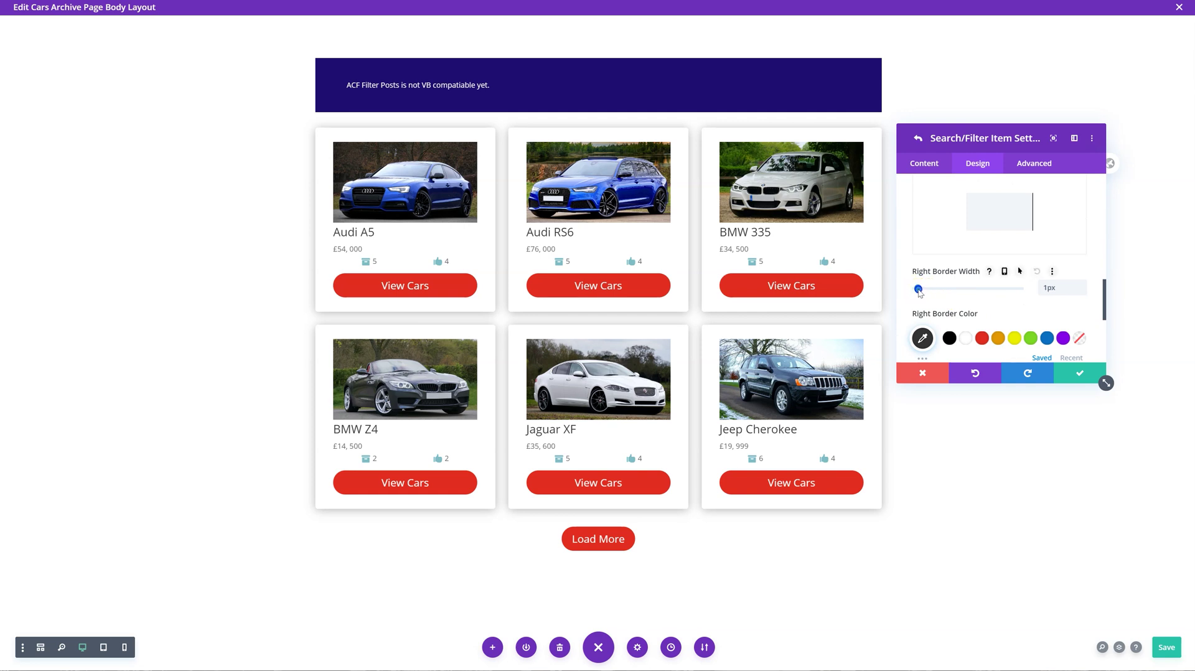
Step: Save the Body Type filter item's border settings and the archive layout, and reload the front-end Cars page
{"action": "left_click", "coordinate": [1066, 372]}
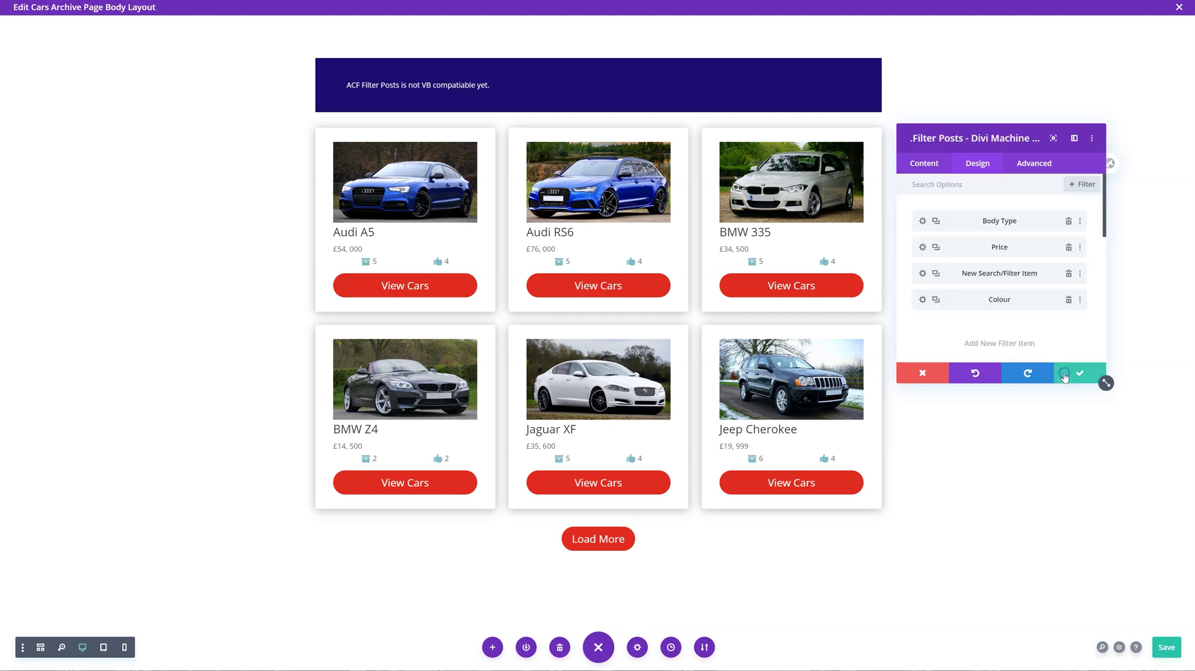
{"action": "left_click", "coordinate": [1066, 372]}
{"action": "left_click", "coordinate": [1173, 658]}
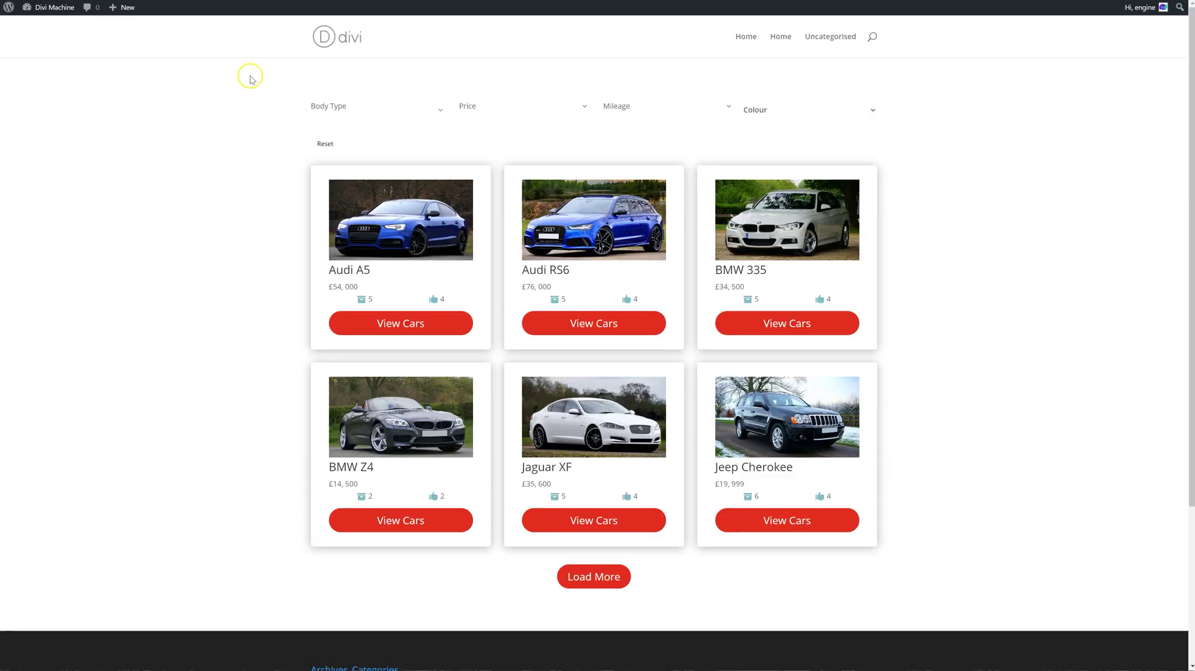
{"action": "right_click", "coordinate": [235, 67]}
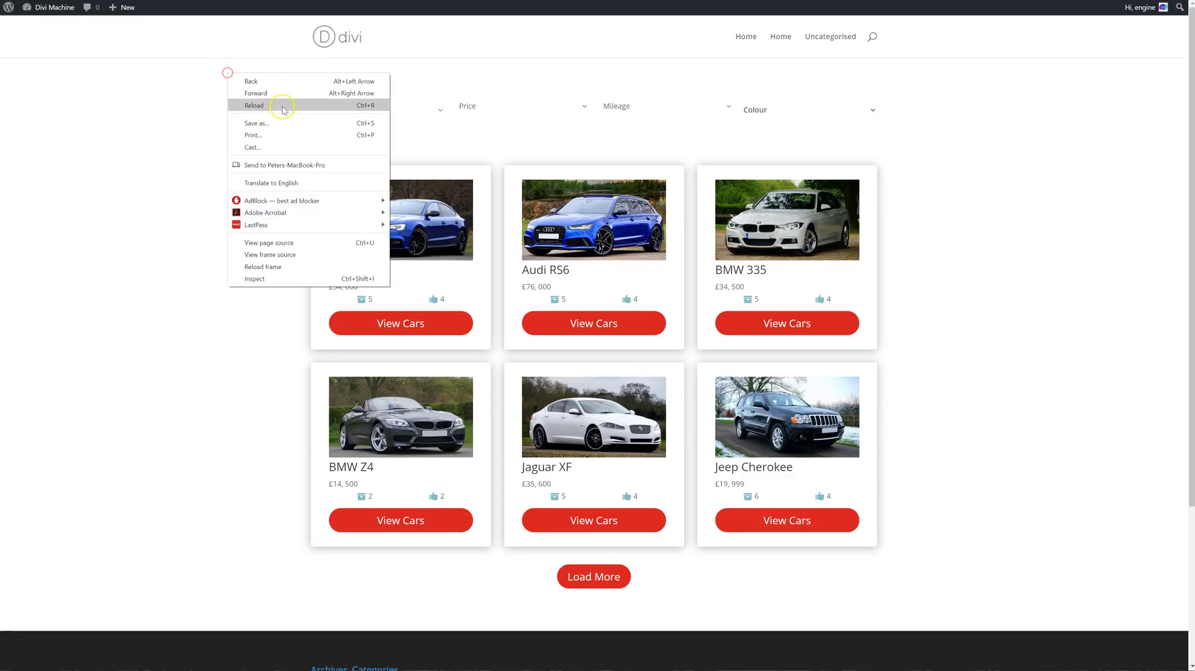
{"action": "left_click", "coordinate": [277, 104]}
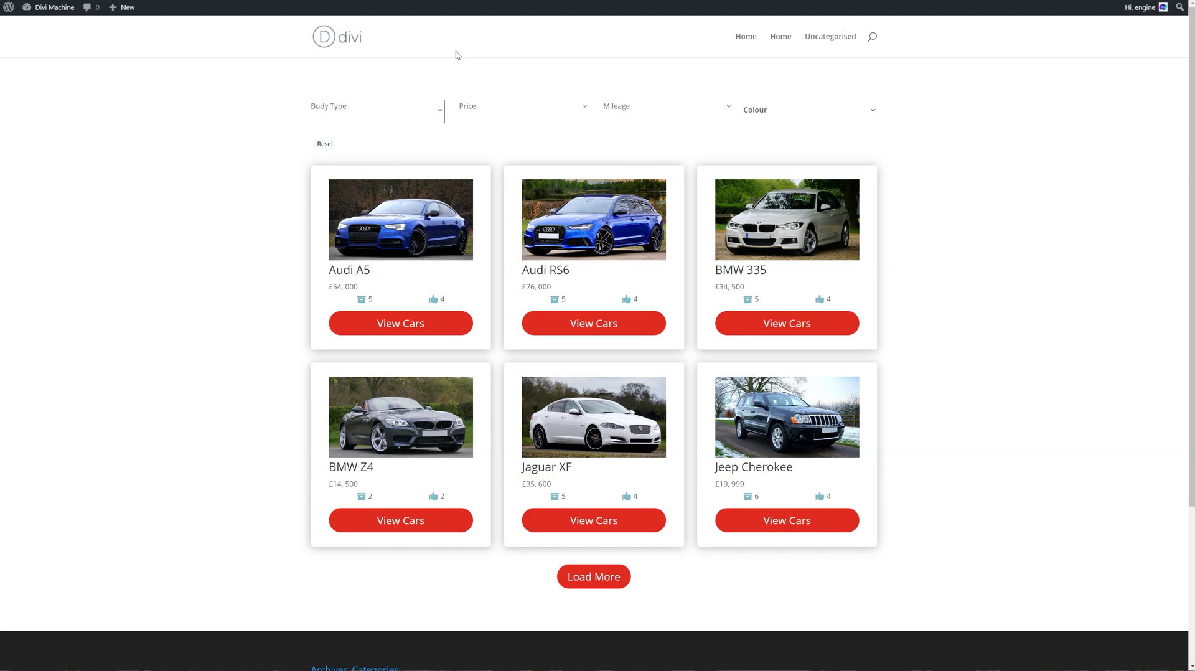
Step: Load more cars on the front-end page and filter them by the body type Coupe
{"action": "left_click", "coordinate": [609, 575]}
{"action": "left_click", "coordinate": [393, 109]}
{"action": "left_click", "coordinate": [401, 130]}
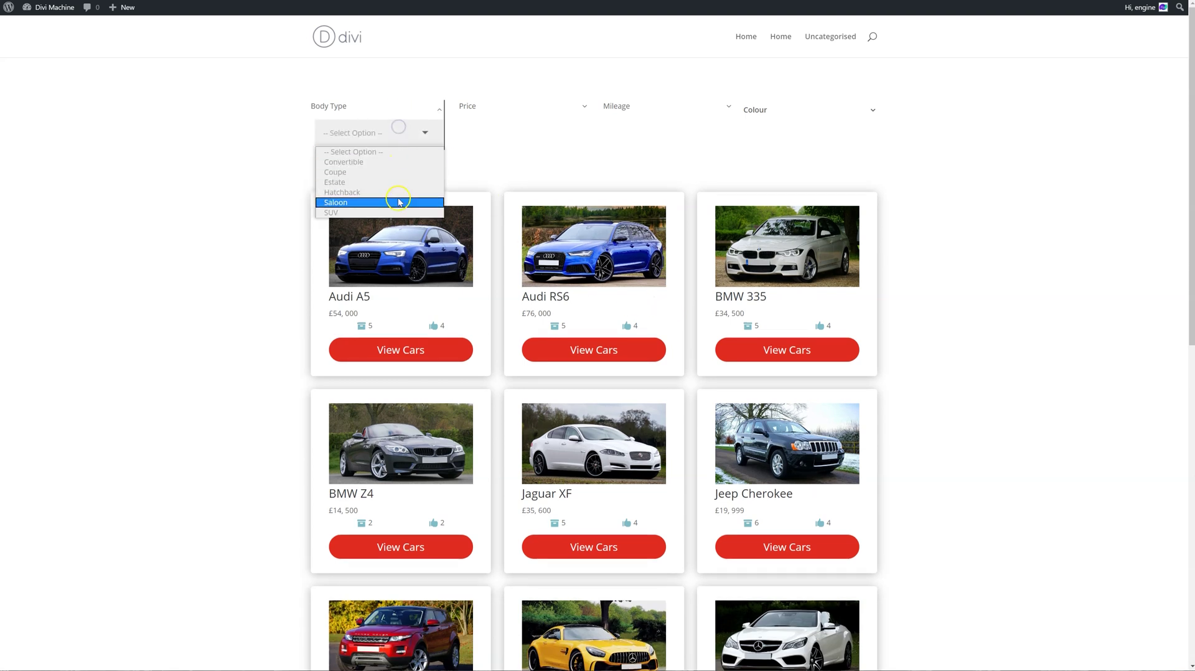
{"action": "left_click", "coordinate": [395, 111]}
{"action": "left_click", "coordinate": [395, 111]}
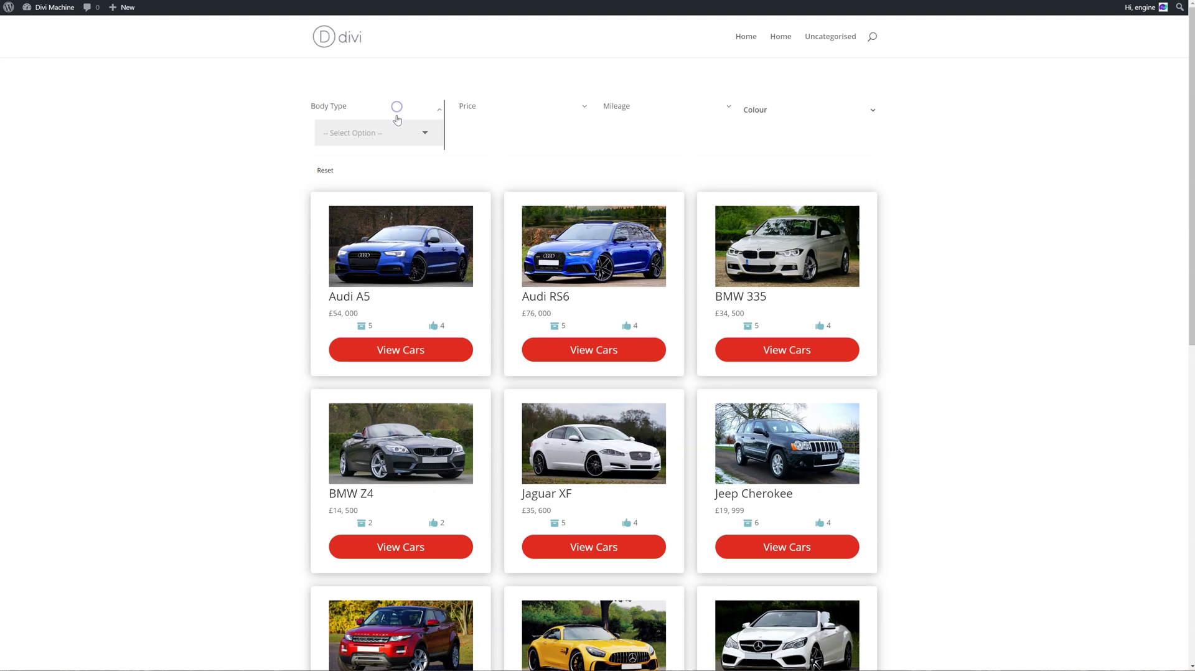
{"action": "left_click", "coordinate": [397, 140]}
{"action": "left_click", "coordinate": [400, 170]}
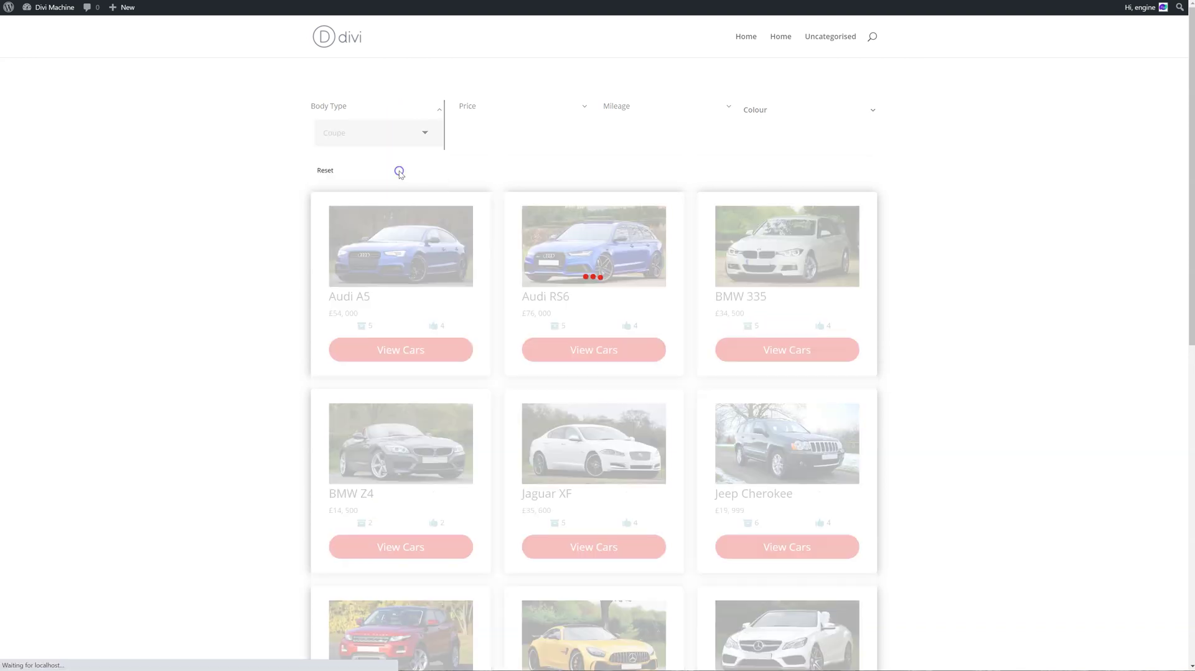
Step: Load more of the filtered cars and look through the results down to the end of the grid
{"action": "left_click", "coordinate": [615, 598]}
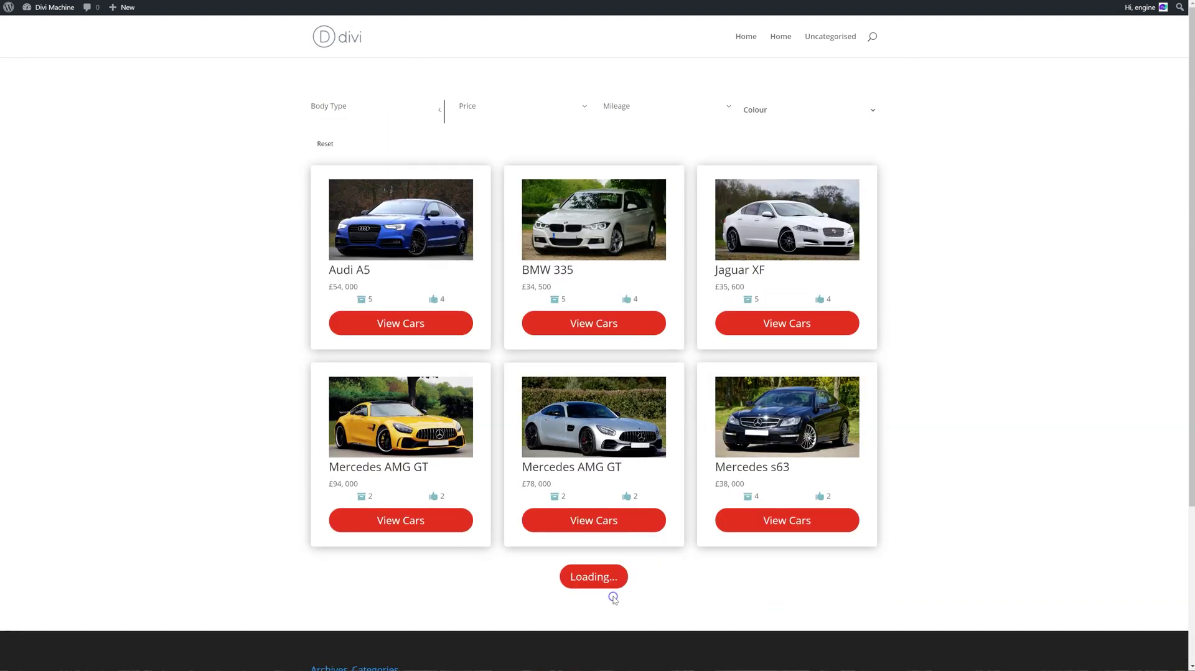
{"action": "scroll", "coordinate": [622, 526], "scroll_direction": "down", "scroll_amount": 3}
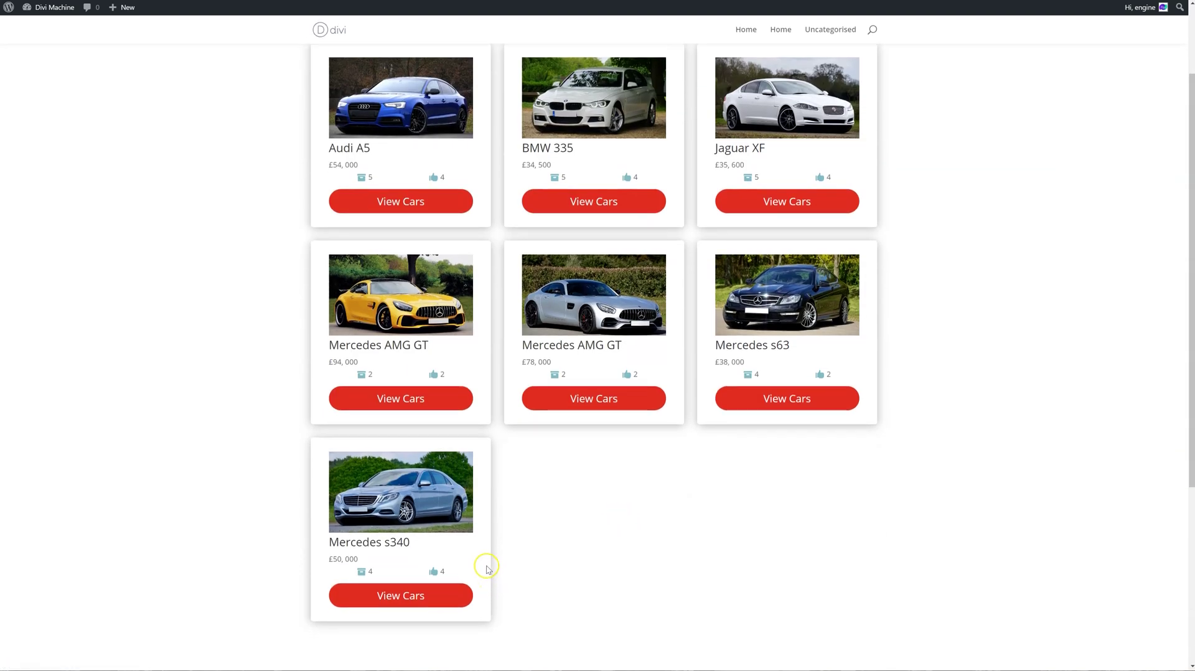
{"action": "scroll", "coordinate": [486, 554], "scroll_direction": "up", "scroll_amount": 3}
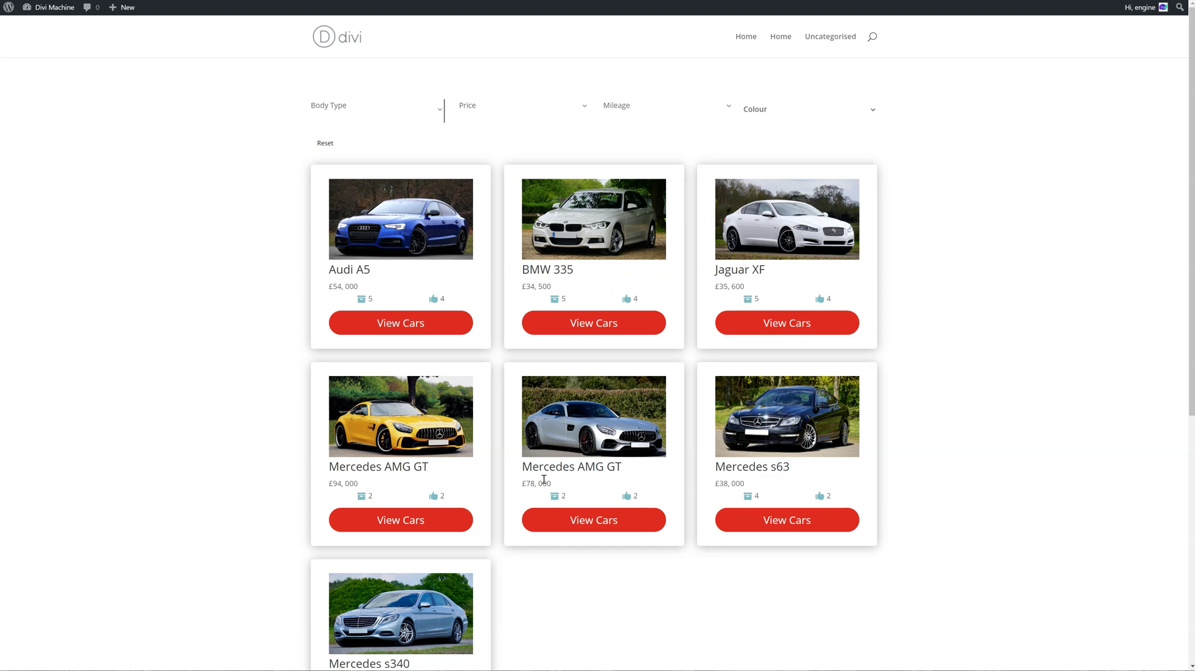
{"action": "left_click", "coordinate": [553, 480]}
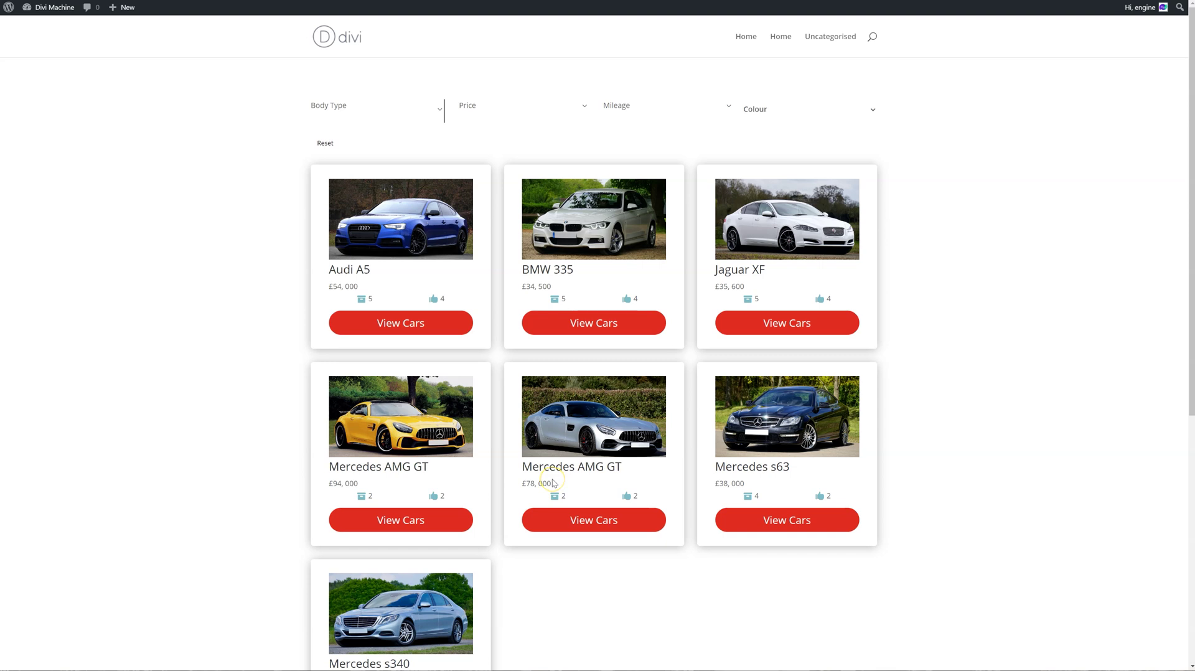